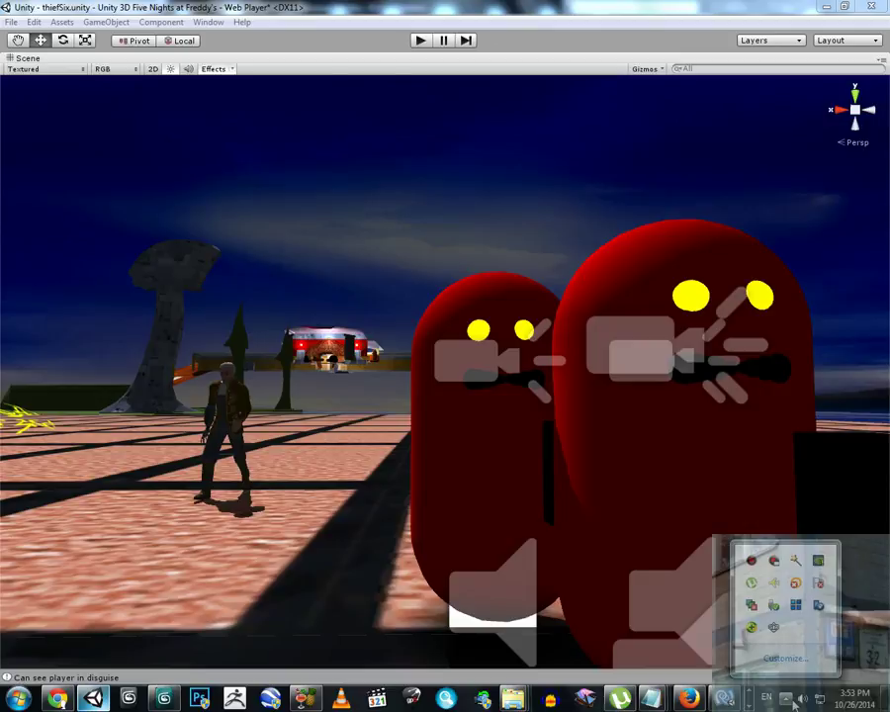
Examine the red capsule enemies in the Scene view and bring the walking character into close view.
{"action": "left_click", "coordinate": [709, 439]}
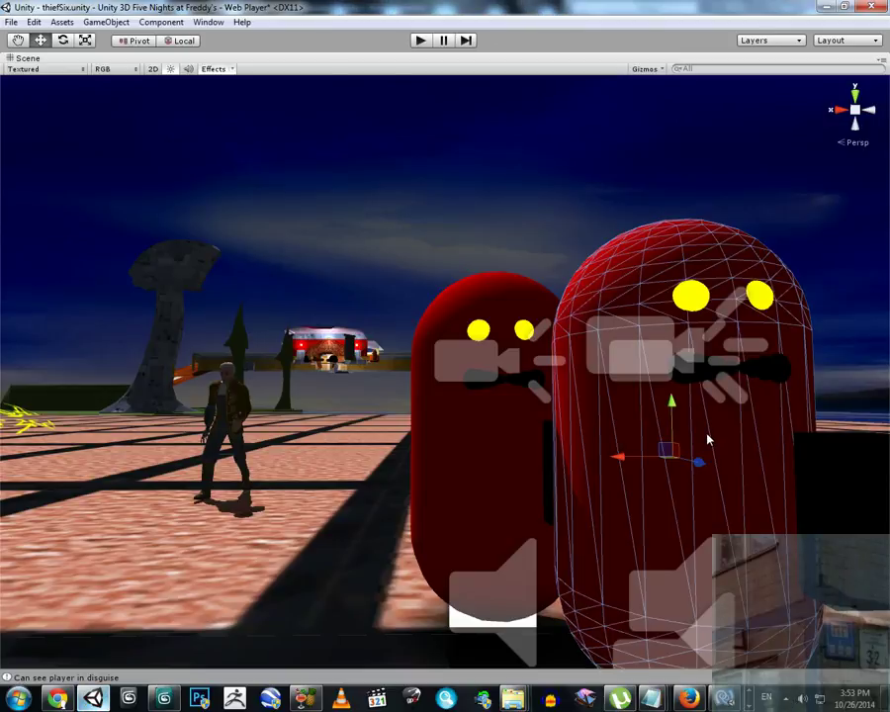
{"action": "left_click", "coordinate": [598, 170]}
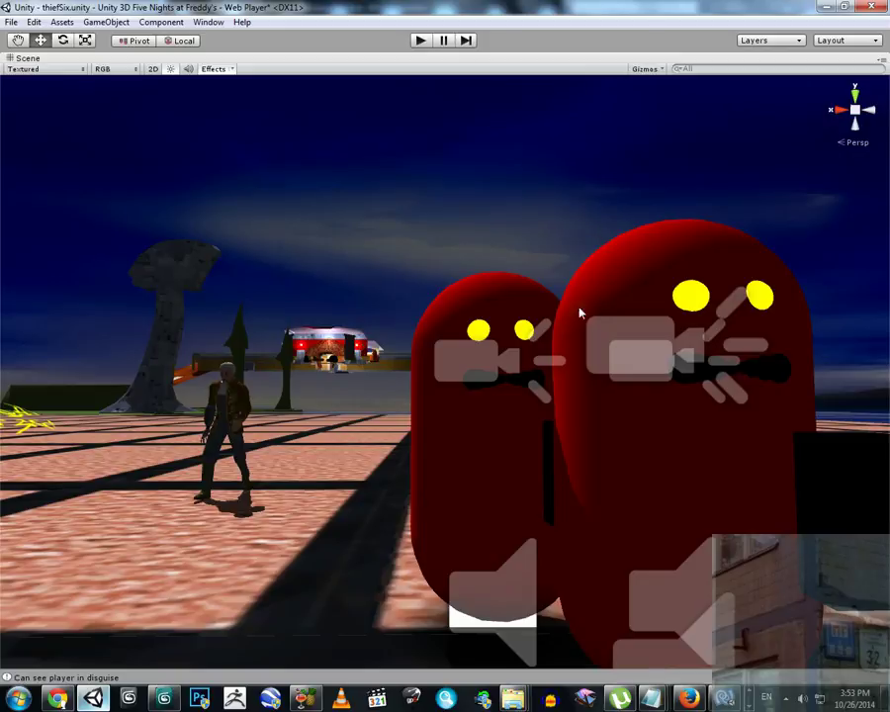
{"action": "left_click_drag", "start_coordinate": [579, 312], "coordinate": [541, 239], "text": "alt"}
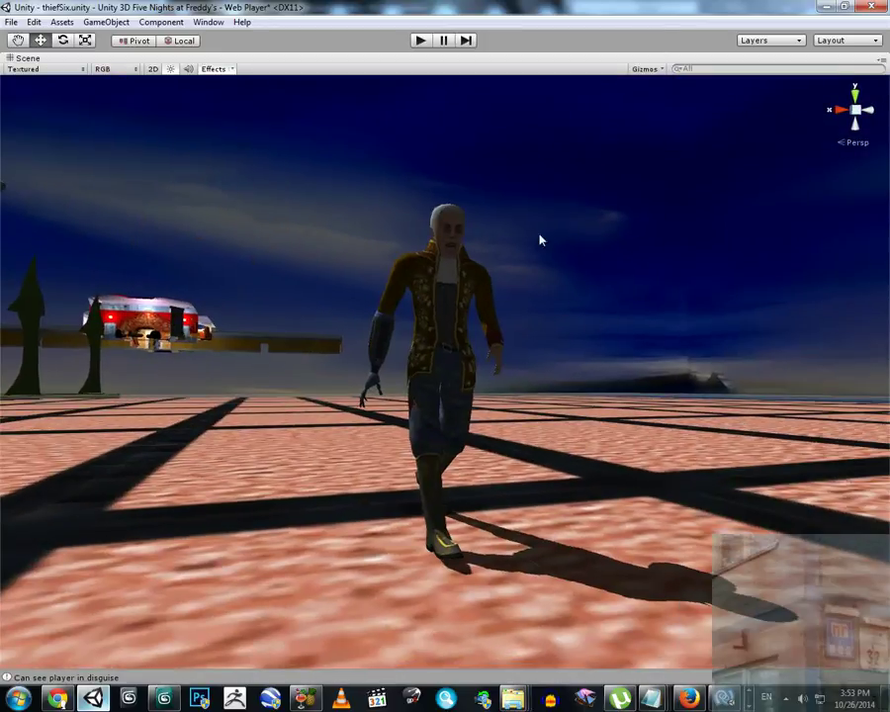
Compare the import settings of gulman_enemy_3киберрук.fbx and gulman_enemy_3киберрук[fixed].fbx in the full editor layout, and maximize the Scene view again.
{"action": "right_click", "coordinate": [331, 59]}
{"action": "left_click", "coordinate": [364, 68]}
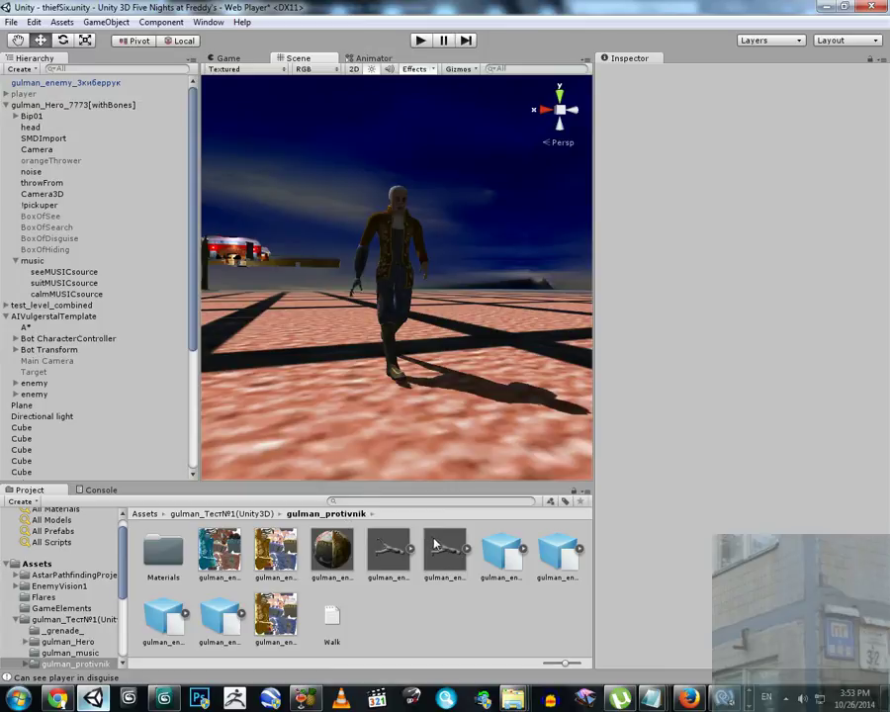
{"action": "left_click", "coordinate": [400, 547]}
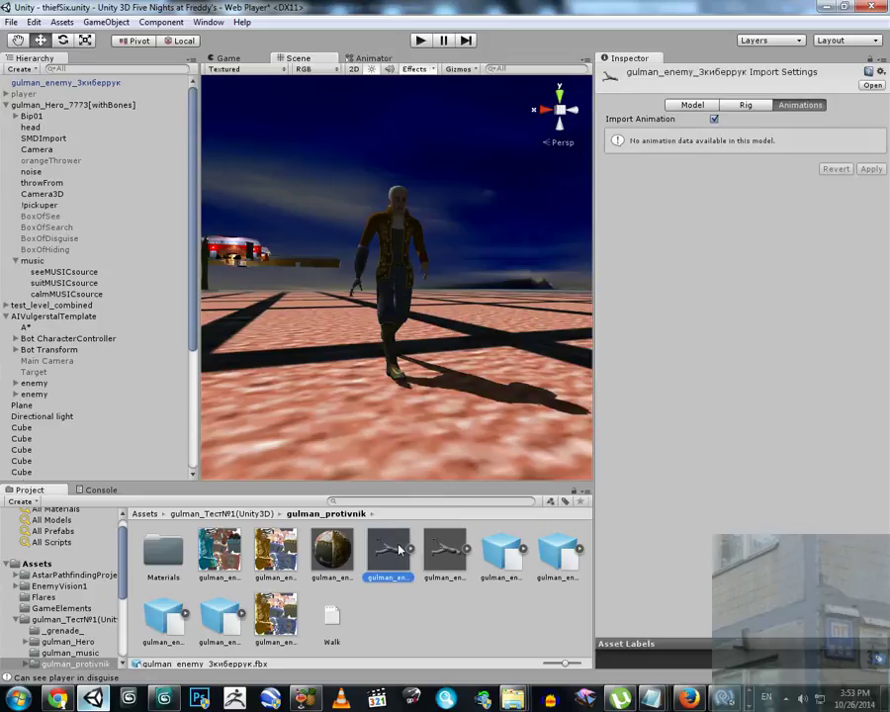
{"action": "left_click", "coordinate": [442, 544]}
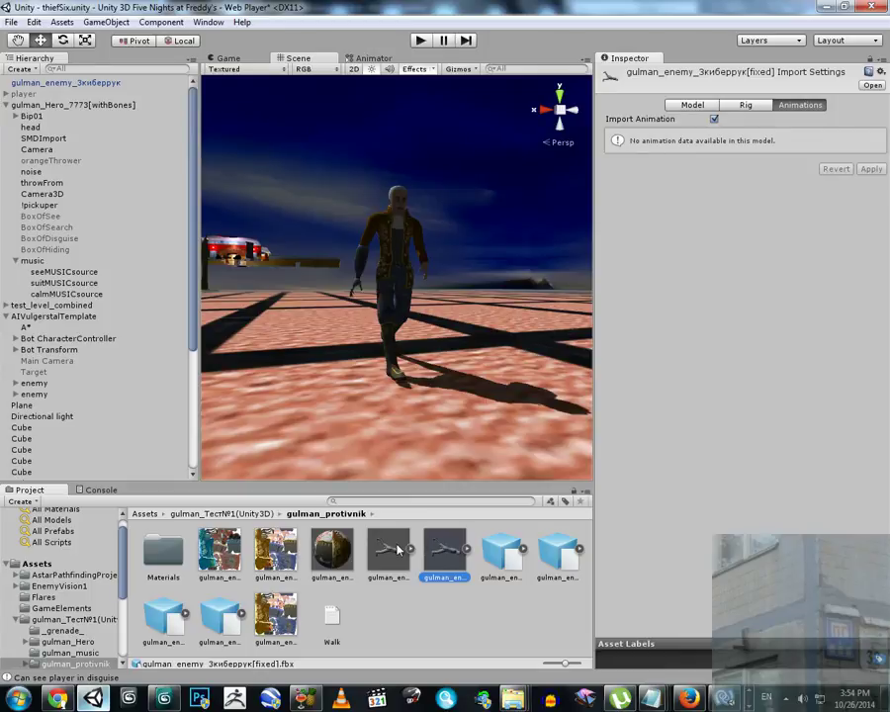
{"action": "left_click", "coordinate": [398, 550]}
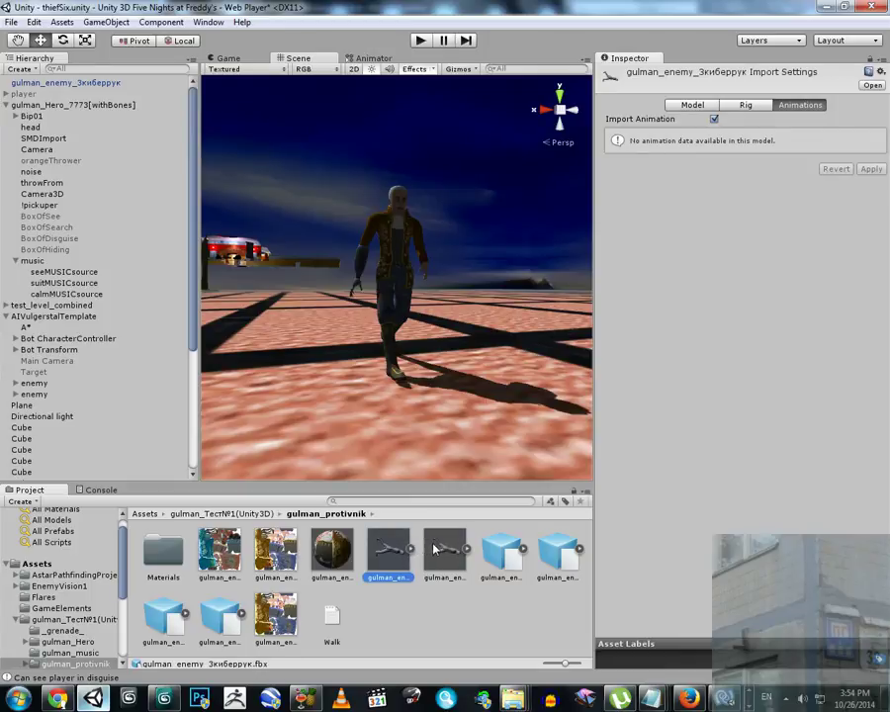
{"action": "right_click", "coordinate": [295, 58]}
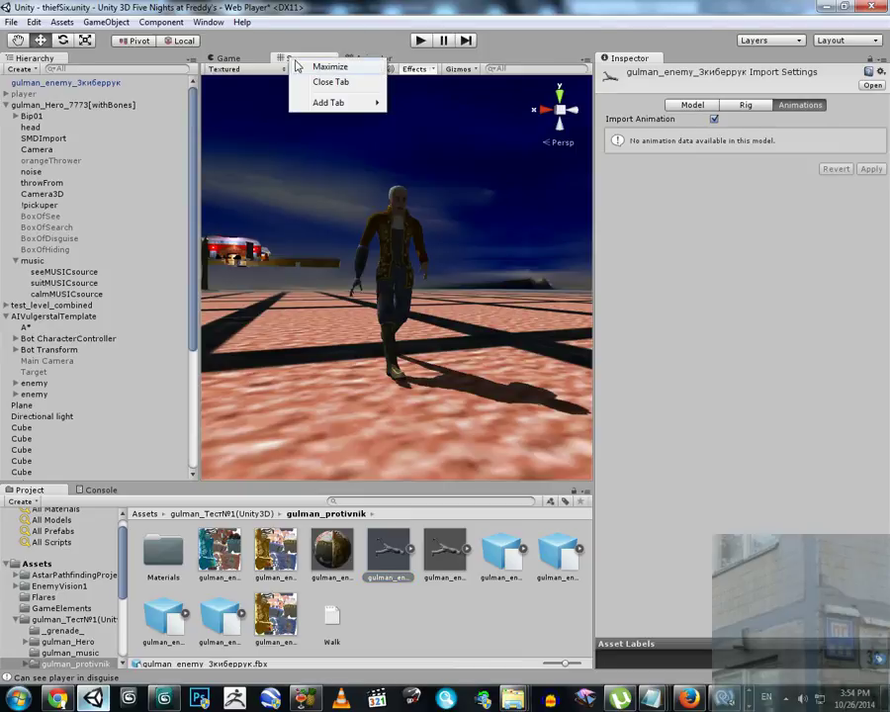
{"action": "left_click", "coordinate": [319, 68]}
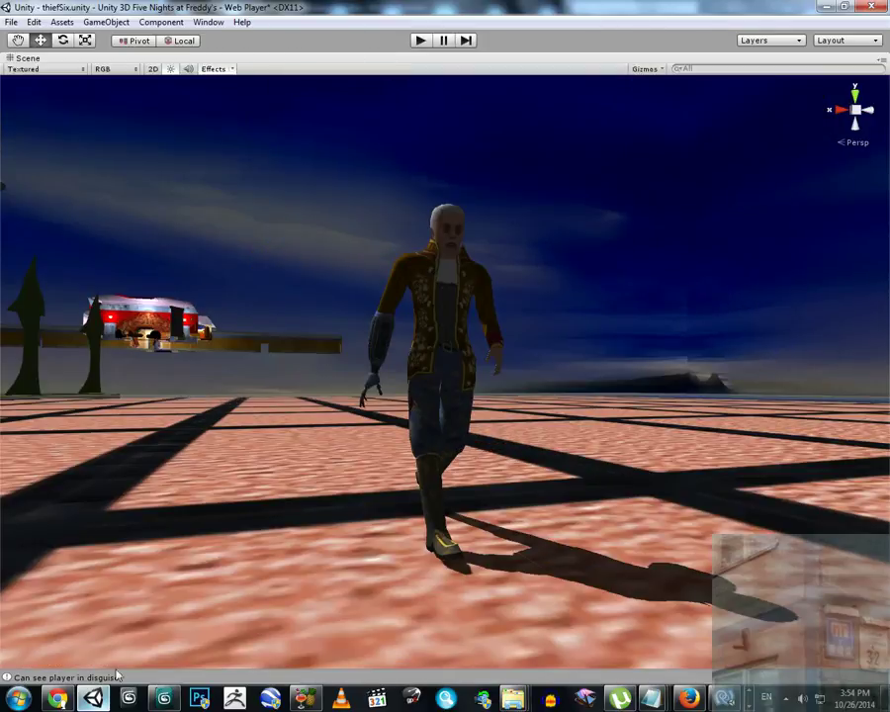
Switch to 3ds Max, start a file import and check the supported formats for Valve SMD, keeping All Formats.
{"action": "left_click", "coordinate": [129, 698]}
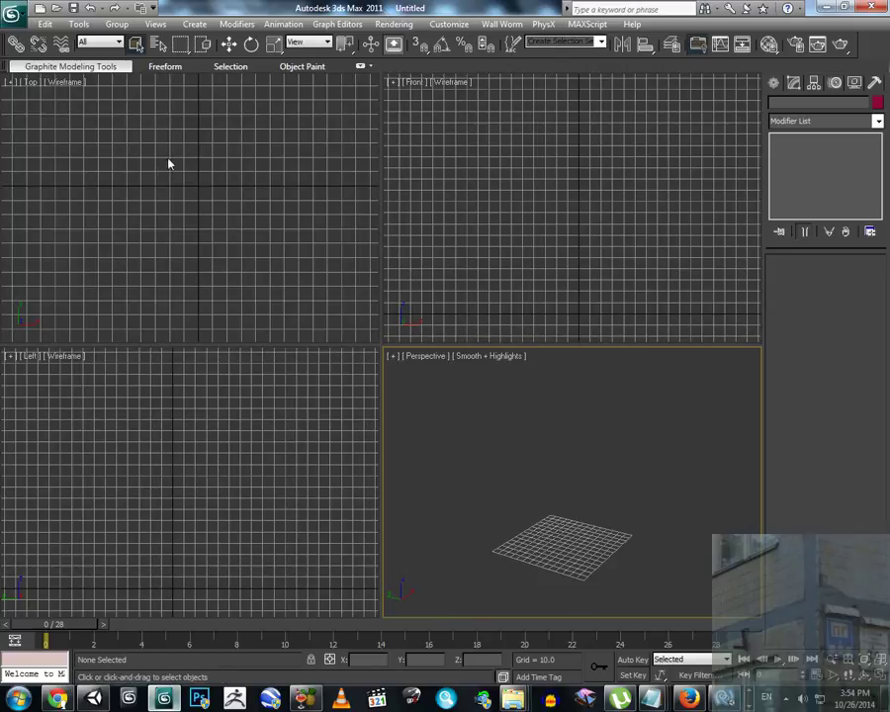
{"action": "left_click", "coordinate": [13, 14]}
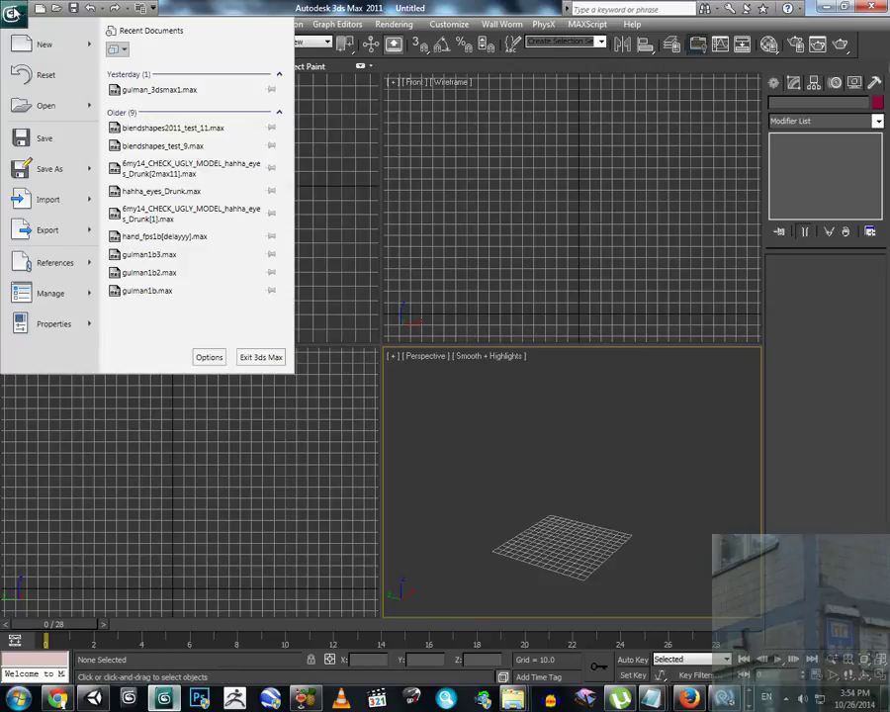
{"action": "left_click", "coordinate": [42, 197]}
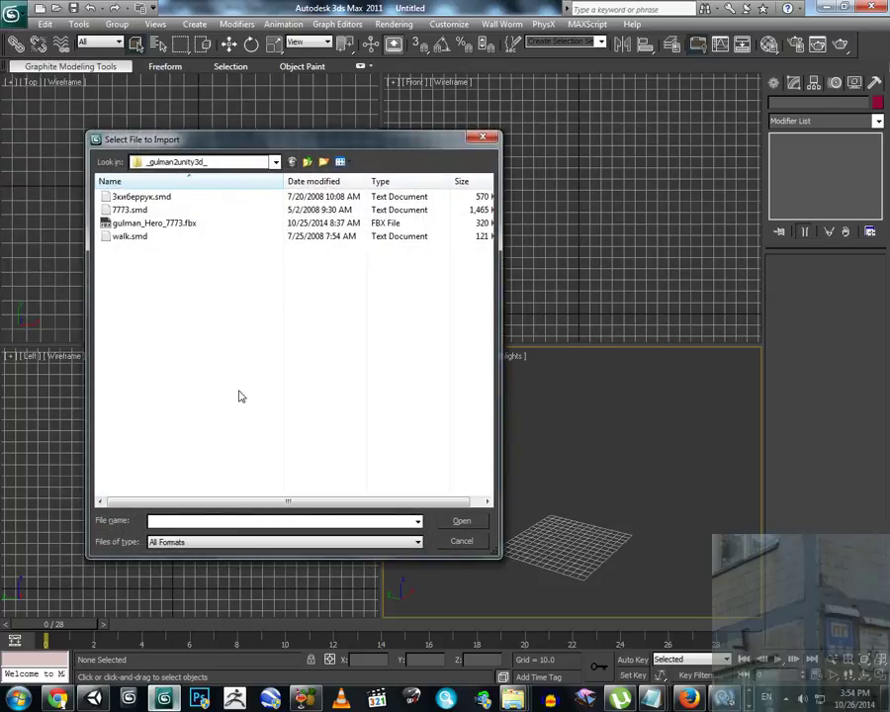
{"action": "left_click", "coordinate": [223, 544]}
{"action": "left_click", "coordinate": [222, 544]}
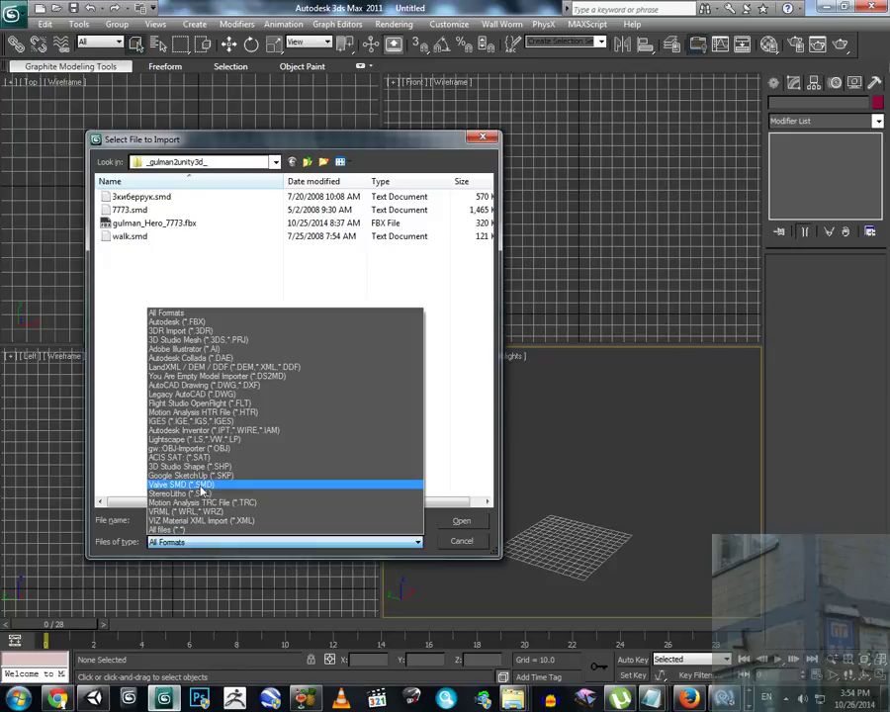
{"action": "left_click", "coordinate": [132, 457]}
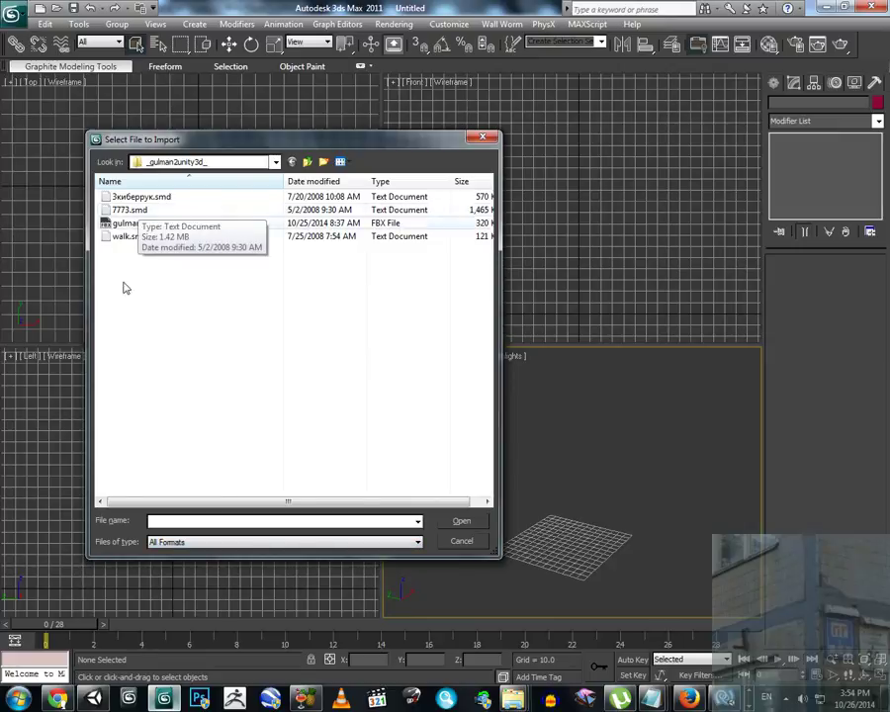
{"action": "left_click", "coordinate": [272, 543]}
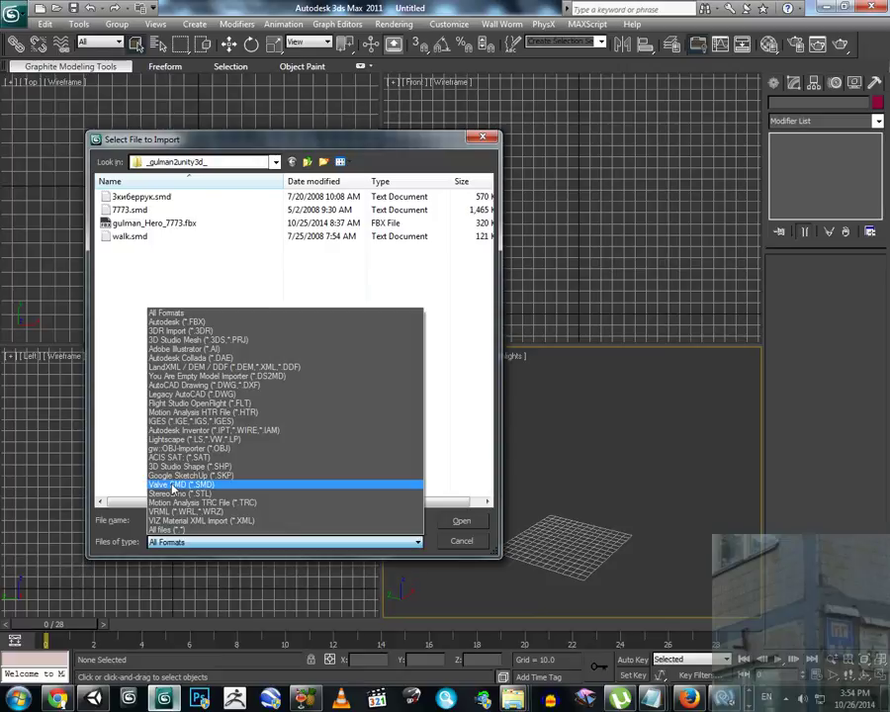
{"action": "left_click", "coordinate": [125, 409]}
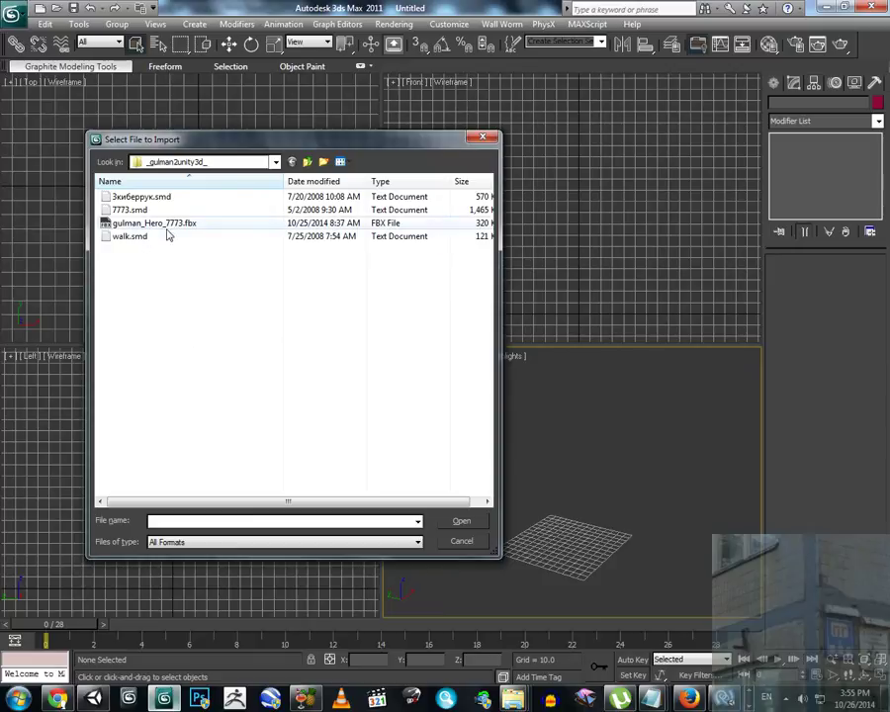
Import 3киберрук.smd with its mesh, smoothing normals, materials and bones, skinning the mesh to the bones.
{"action": "left_click", "coordinate": [130, 196]}
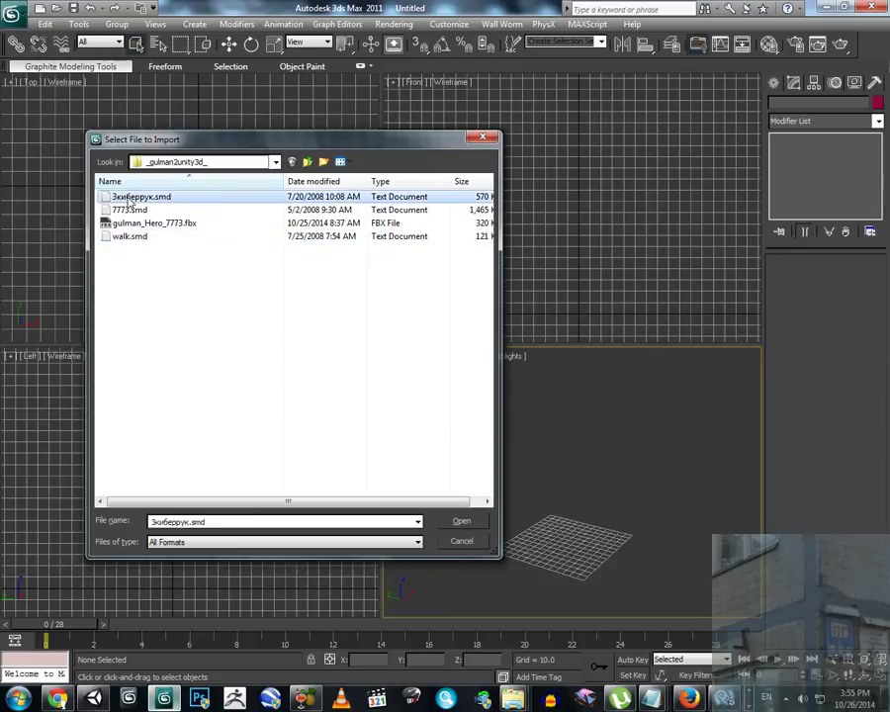
{"action": "left_click", "coordinate": [461, 522]}
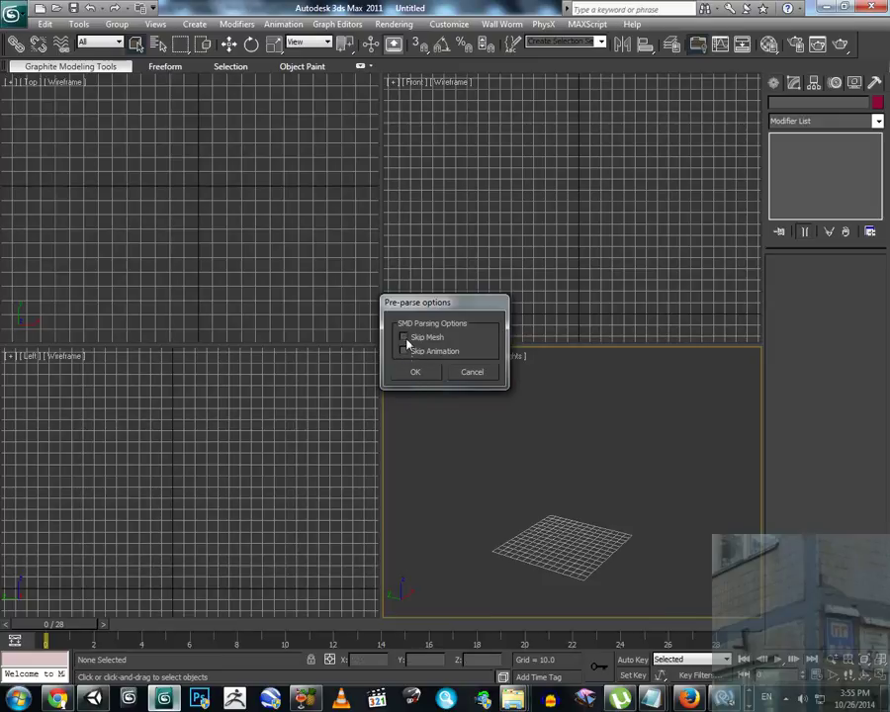
{"action": "left_click", "coordinate": [414, 372]}
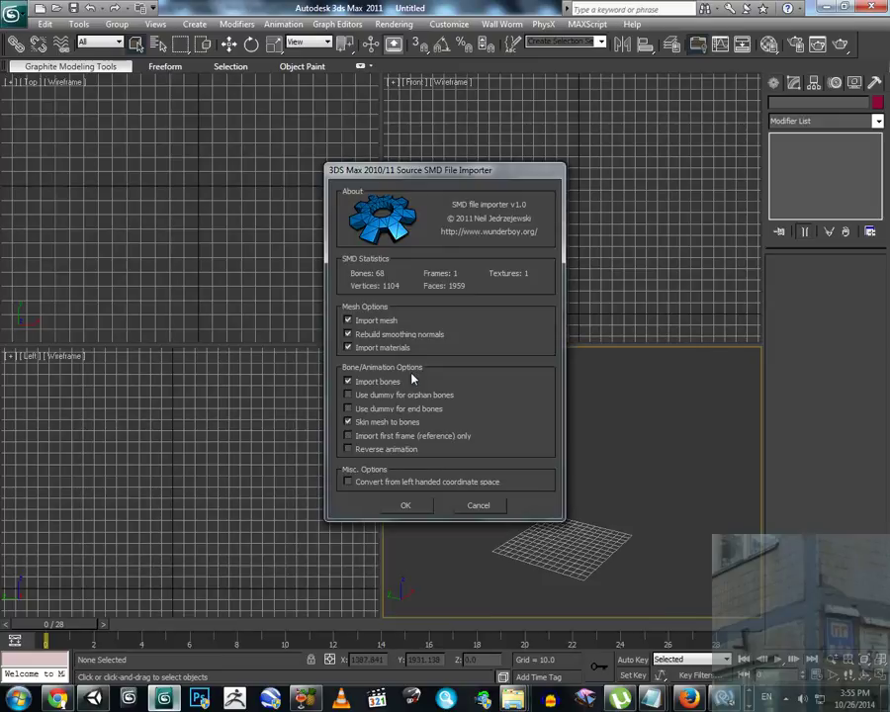
{"action": "left_click", "coordinate": [416, 503]}
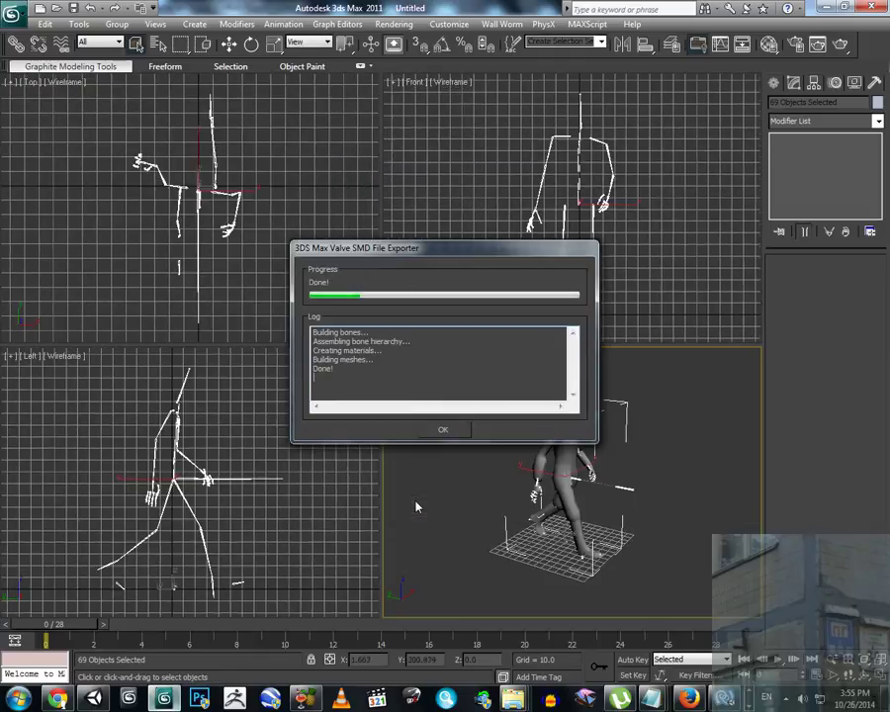
{"action": "left_click", "coordinate": [443, 431]}
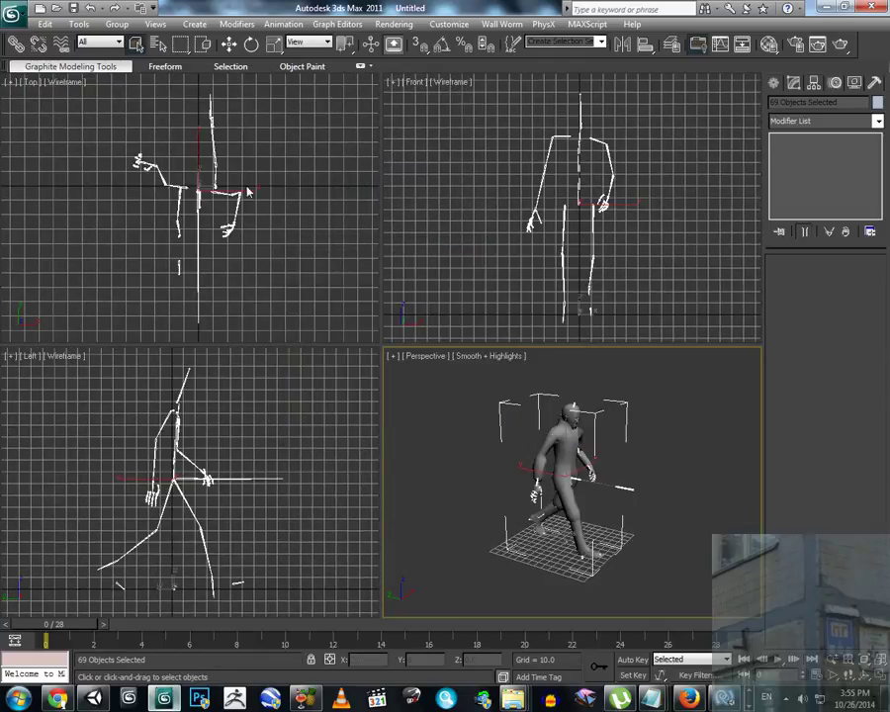
Scrub through the timeline to check the imported character for animation, returning to frame 0.
{"action": "left_click", "coordinate": [18, 20]}
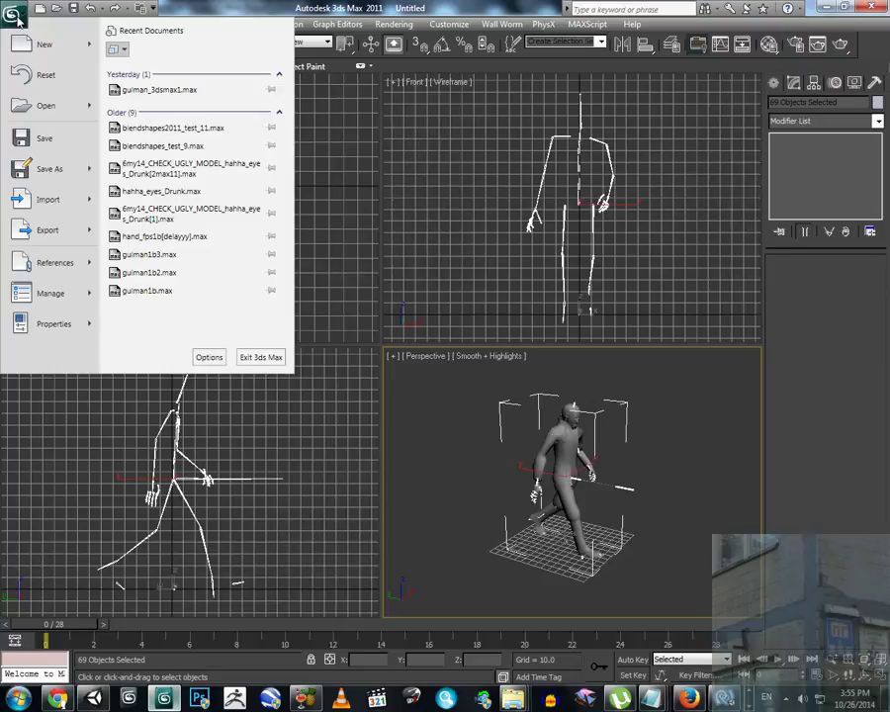
{"action": "left_click", "coordinate": [470, 4]}
{"action": "left_click_drag", "start_coordinate": [80, 624], "coordinate": [168, 624]}
{"action": "left_click_drag", "start_coordinate": [423, 634], "coordinate": [50, 628]}
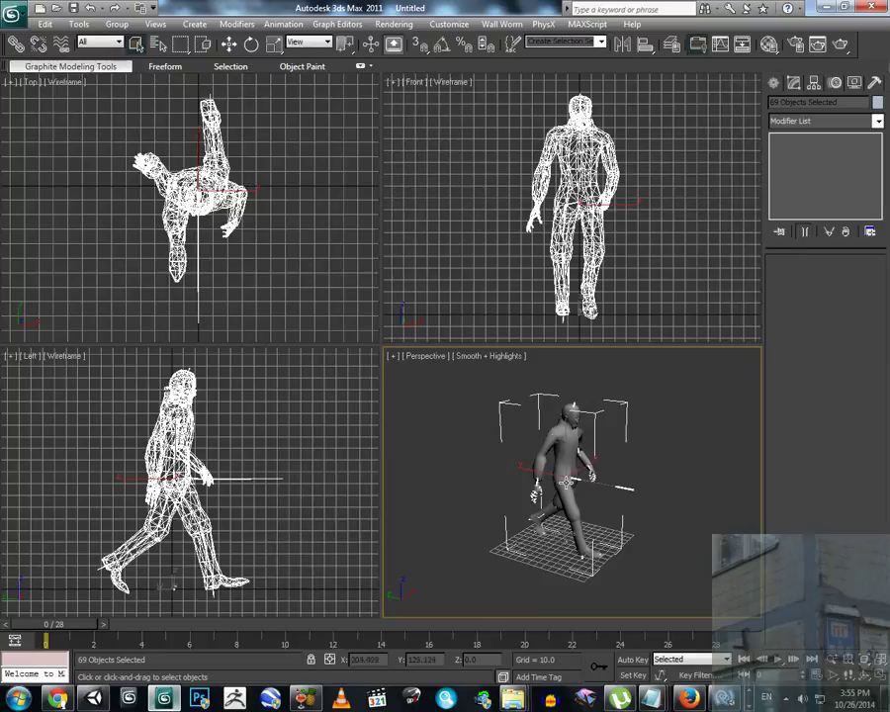
Enlarge the Perspective viewport to inspect the character's mesh and bones from several angles, and look at the Material Editor.
{"action": "scroll", "coordinate": [523, 485], "scroll_direction": "up", "scroll_amount": 5}
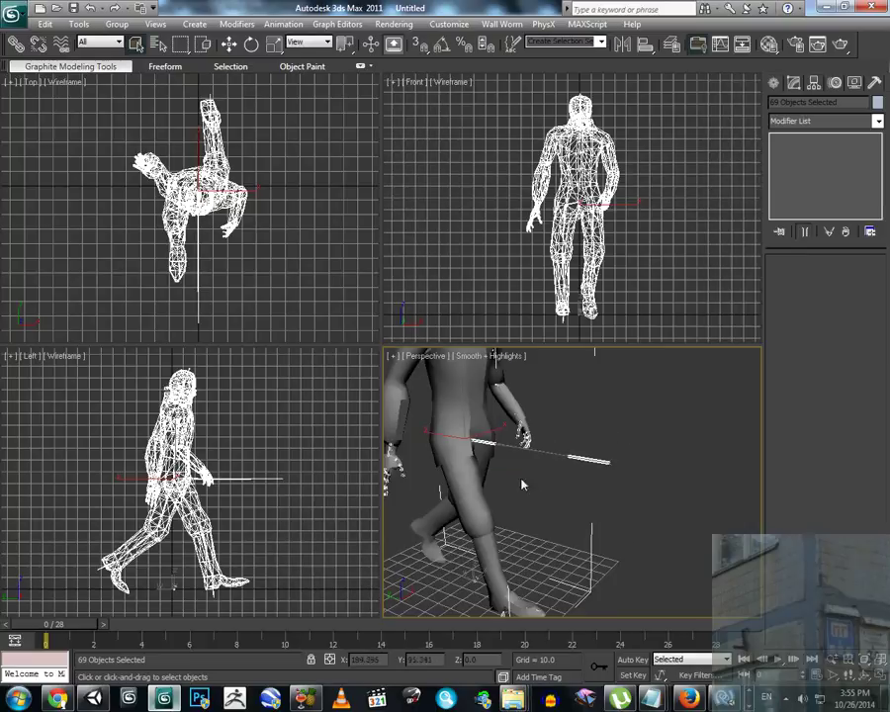
{"action": "middle_click_drag", "start_coordinate": [445, 479], "coordinate": [490, 480]}
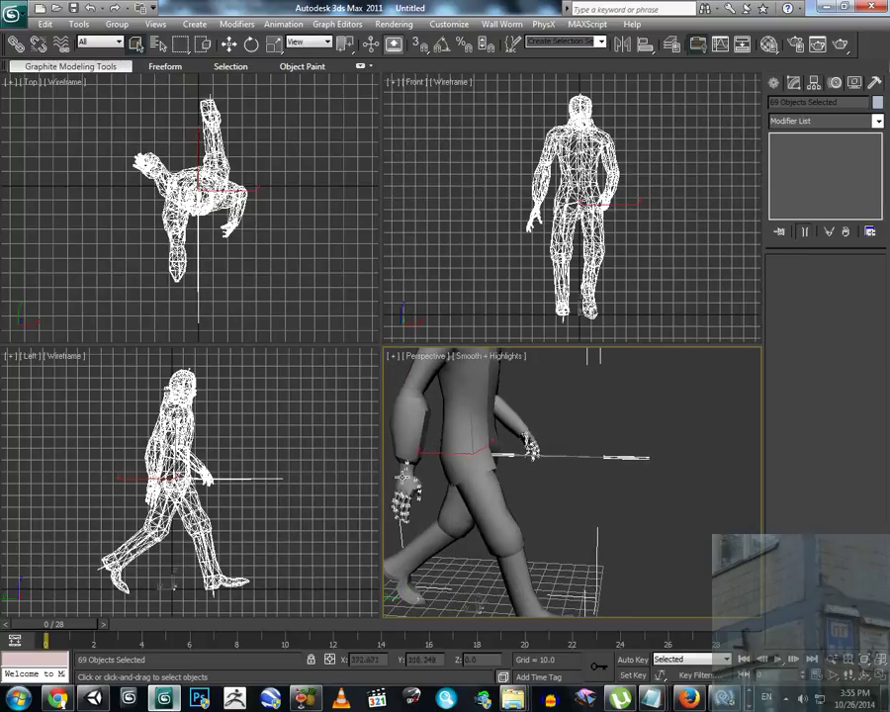
{"action": "middle_click_drag", "start_coordinate": [406, 476], "coordinate": [493, 382], "text": "alt"}
{"action": "left_click_drag", "start_coordinate": [388, 353], "coordinate": [77, 121]}
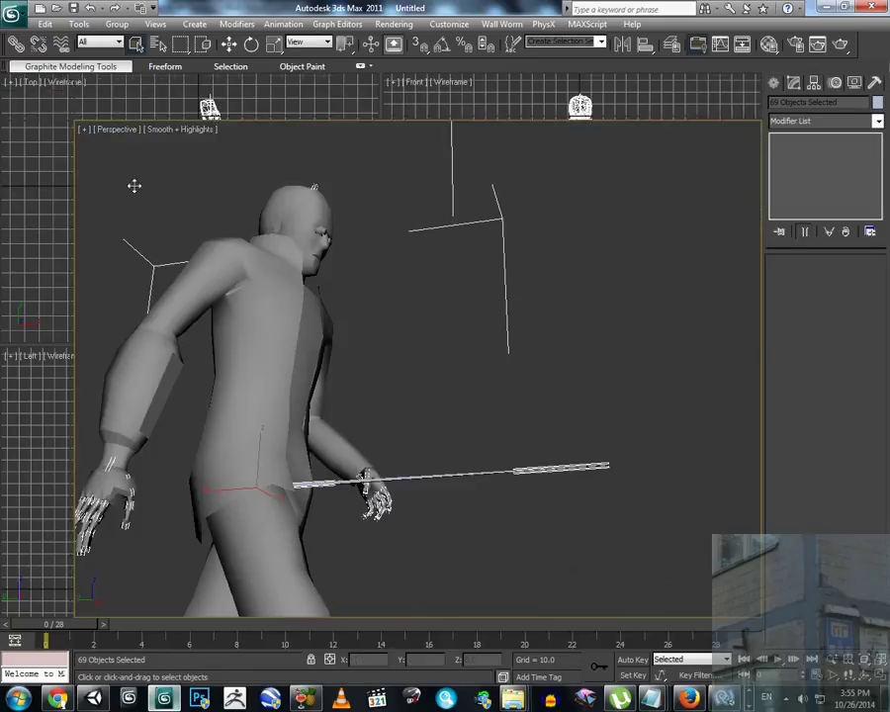
{"action": "scroll", "coordinate": [548, 394], "scroll_direction": "up", "scroll_amount": 3}
{"action": "middle_click_drag", "start_coordinate": [550, 392], "coordinate": [499, 443], "text": "alt"}
{"action": "middle_click_drag", "start_coordinate": [461, 404], "coordinate": [470, 450]}
{"action": "scroll", "coordinate": [465, 393], "scroll_direction": "down", "scroll_amount": 4}
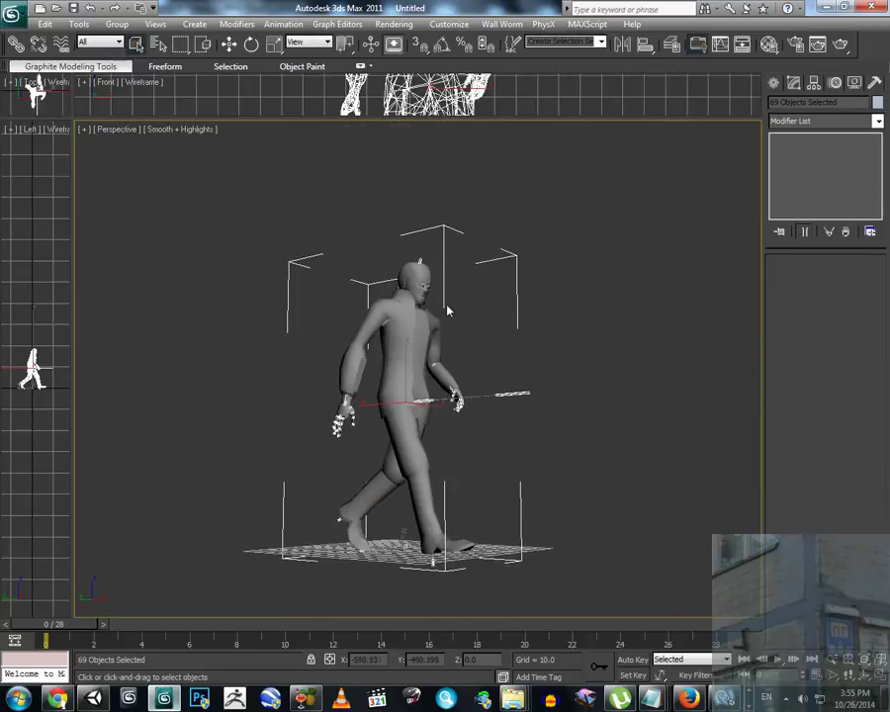
{"action": "left_click", "coordinate": [770, 47]}
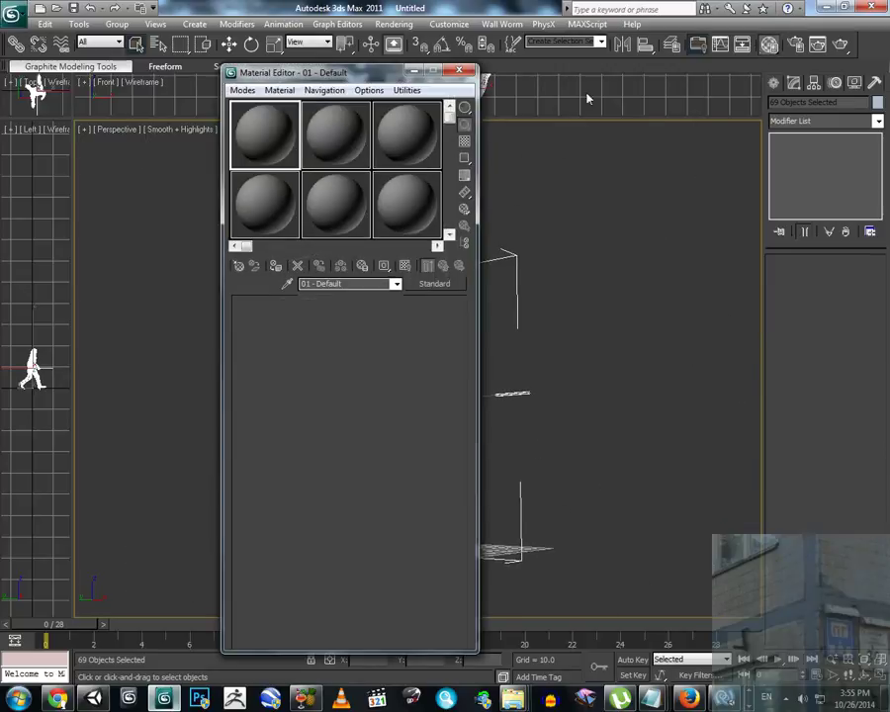
{"action": "left_click", "coordinate": [459, 72]}
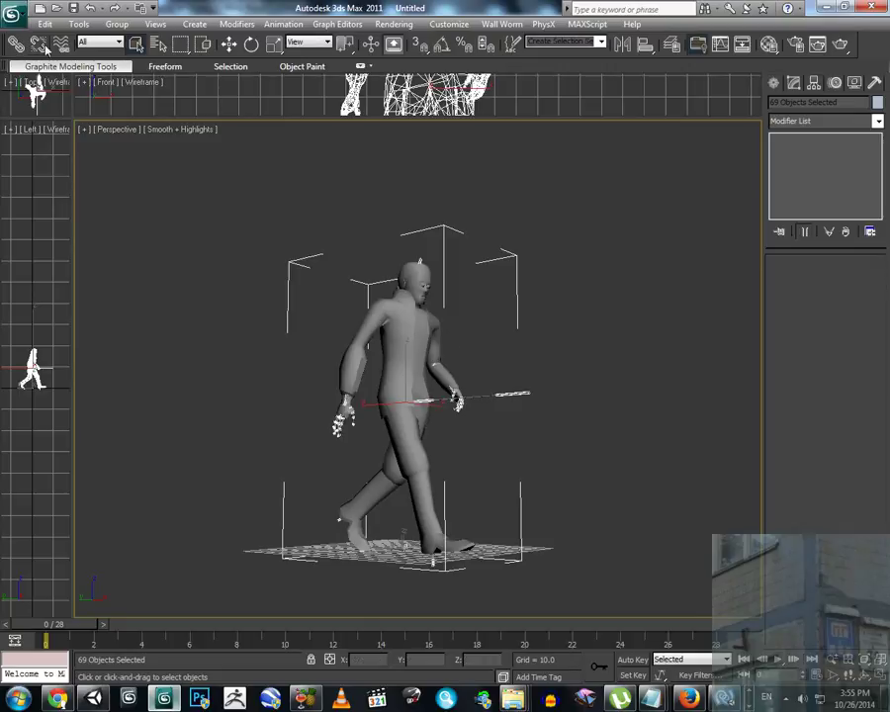
Export the character as FBX over gulman_enemy_3киберрук[fixed].fbx in the gulman_protivnik folder.
{"action": "left_click", "coordinate": [14, 14]}
{"action": "key", "text": "Escape"}
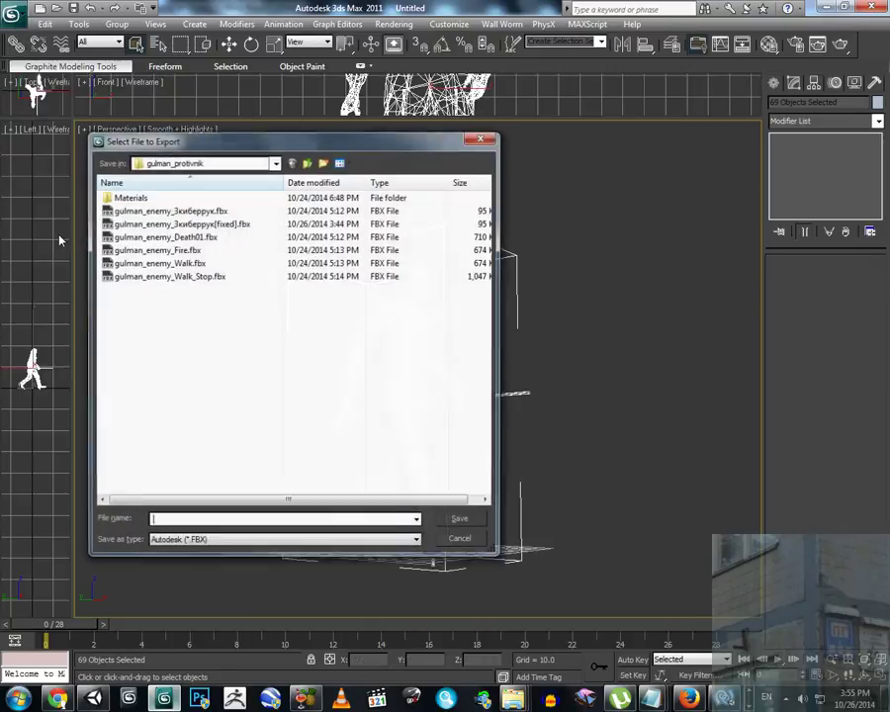
{"action": "double_click", "coordinate": [232, 225]}
{"action": "left_click", "coordinate": [508, 405]}
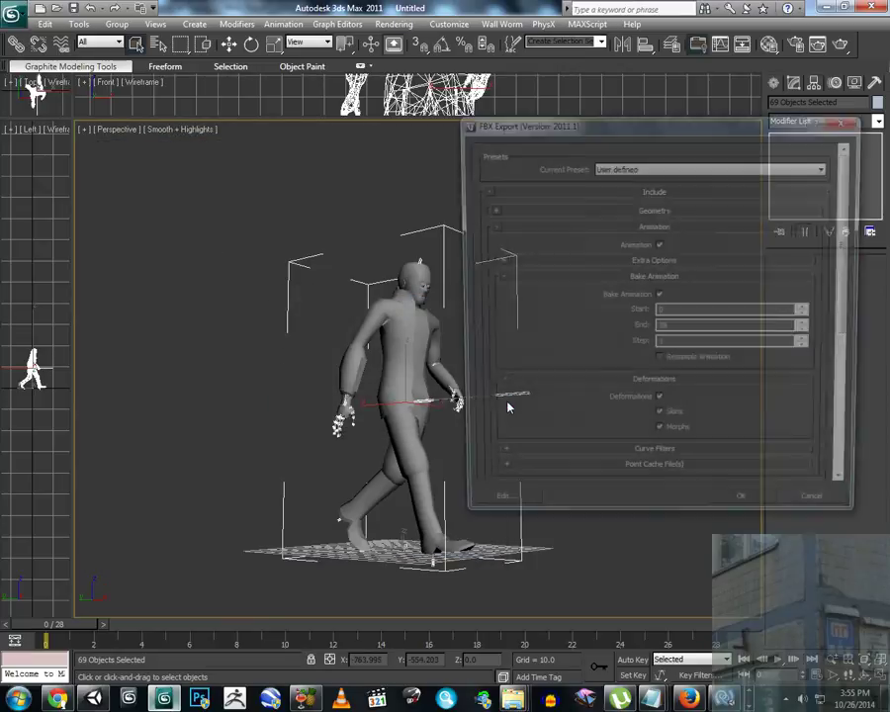
{"action": "left_click", "coordinate": [737, 510]}
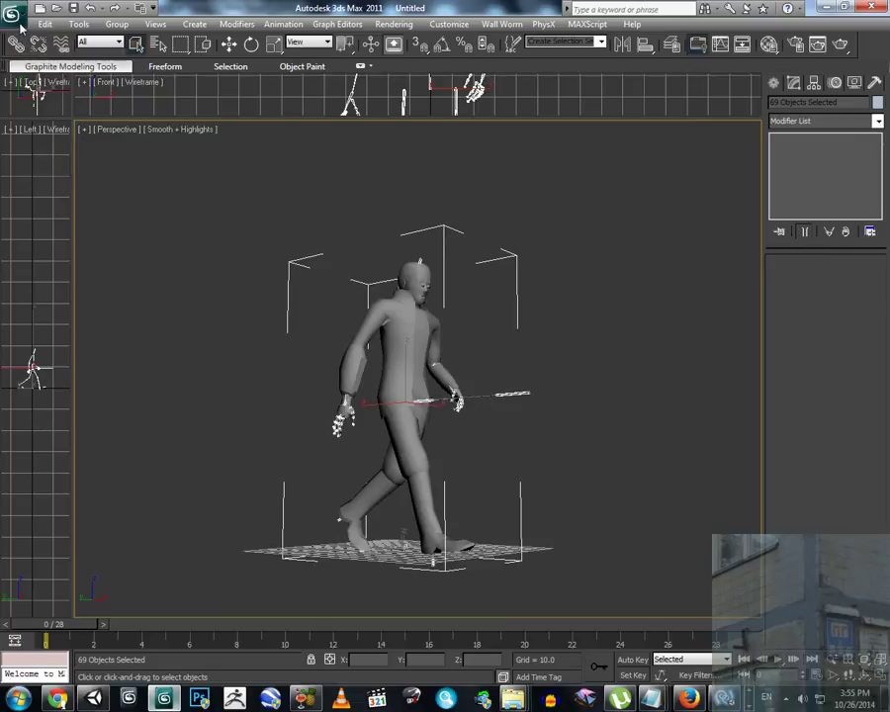
Import the walk.smd animation with its bones onto the character already in the scene.
{"action": "left_click", "coordinate": [15, 17]}
{"action": "left_click", "coordinate": [47, 197]}
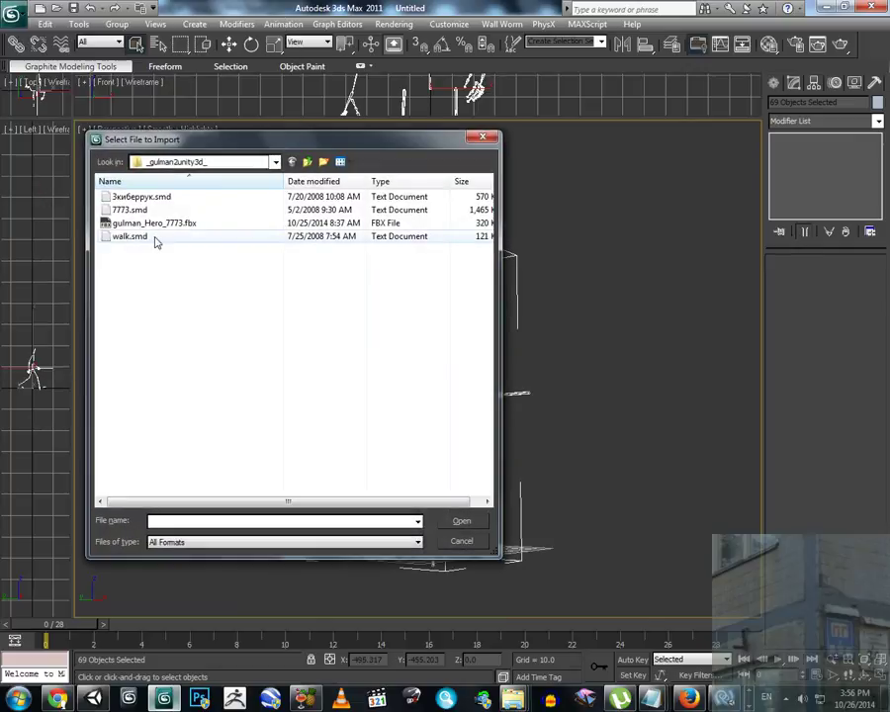
{"action": "double_click", "coordinate": [129, 240]}
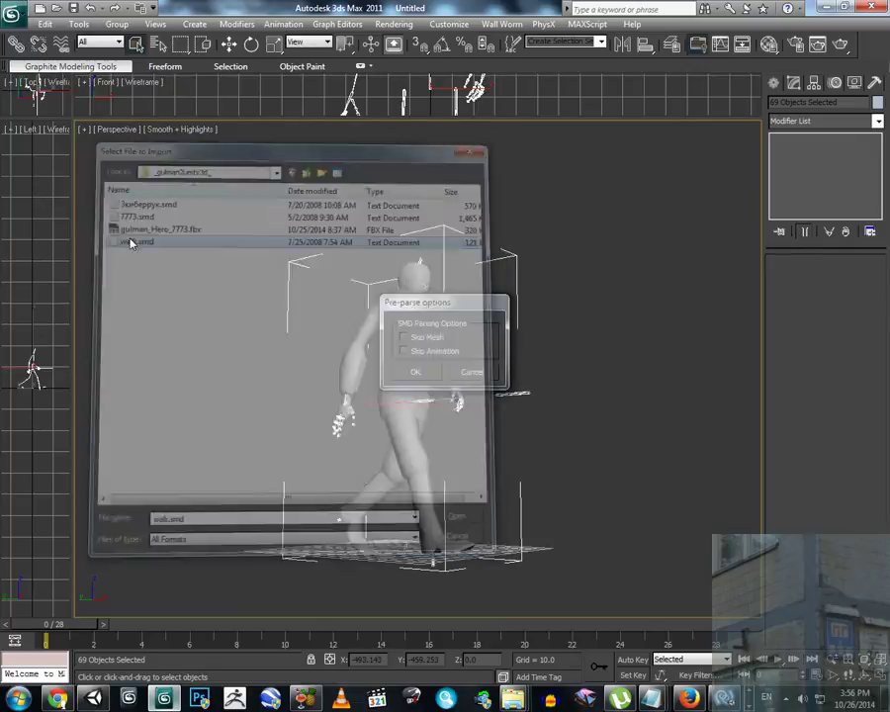
{"action": "left_click", "coordinate": [405, 337]}
{"action": "left_click", "coordinate": [415, 373]}
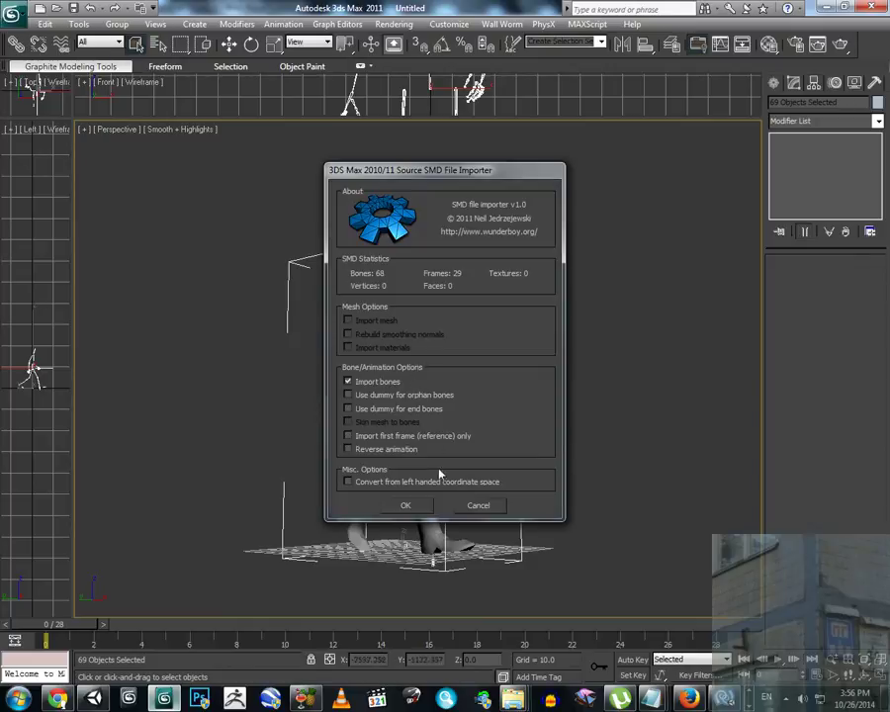
{"action": "left_click", "coordinate": [408, 506]}
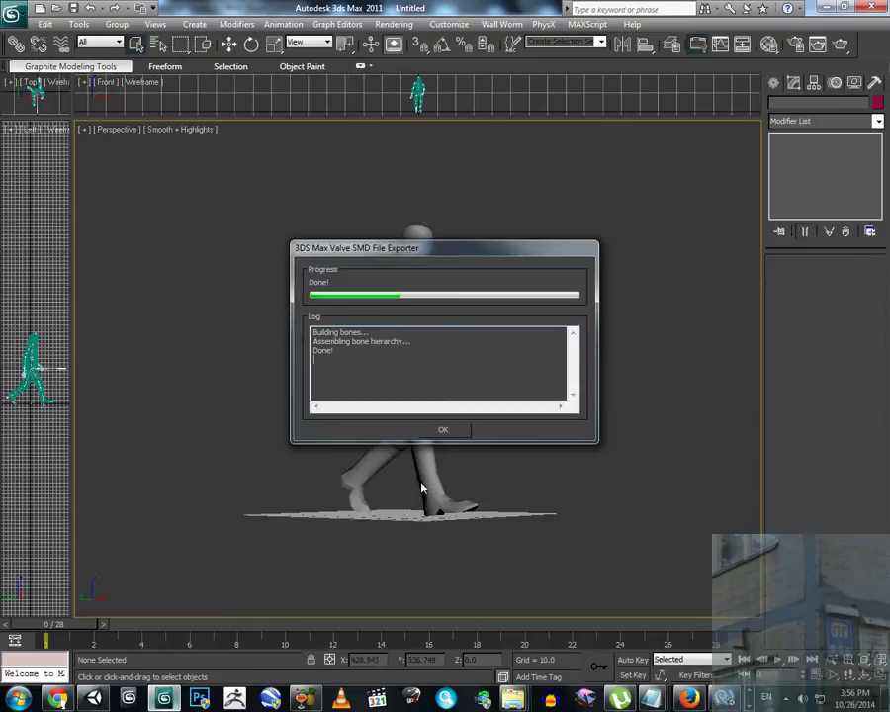
{"action": "left_click", "coordinate": [444, 430]}
Scrub the timeline and play the walk animation on the skinned character, stopping playback after checking it.
{"action": "mouse_move", "coordinate": [46, 624]}
{"action": "left_mouse_down"}
{"action": "mouse_move", "coordinate": [294, 626]}
{"action": "mouse_move", "coordinate": [40, 623]}
{"action": "left_mouse_up"}
{"action": "middle_click_drag", "start_coordinate": [362, 375], "coordinate": [387, 407], "text": "alt"}
{"action": "left_click_drag", "start_coordinate": [63, 627], "coordinate": [33, 624]}
{"action": "key", "text": "slash"}
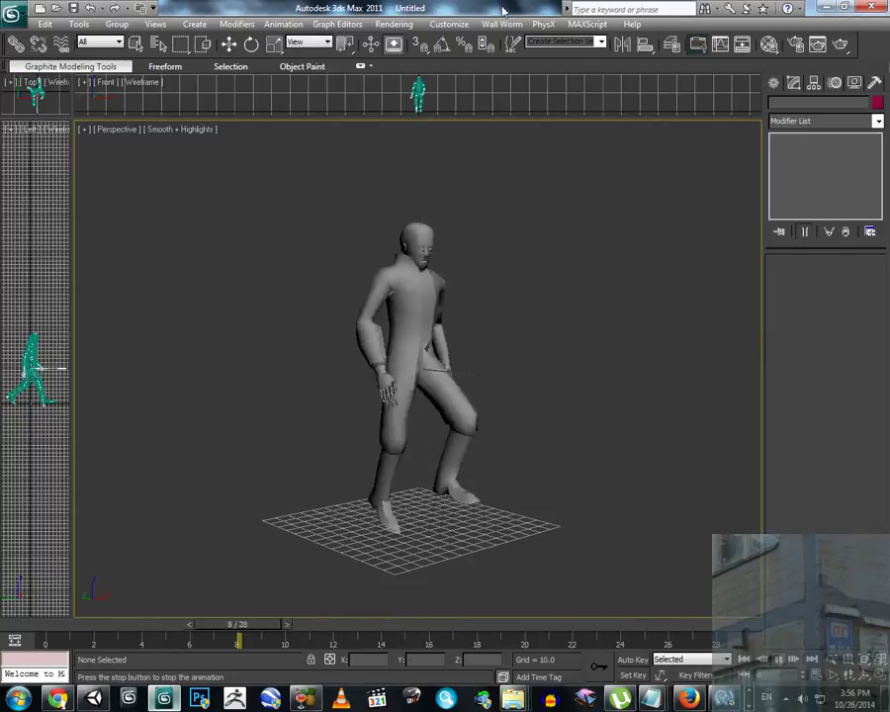
{"action": "left_click", "coordinate": [778, 660]}
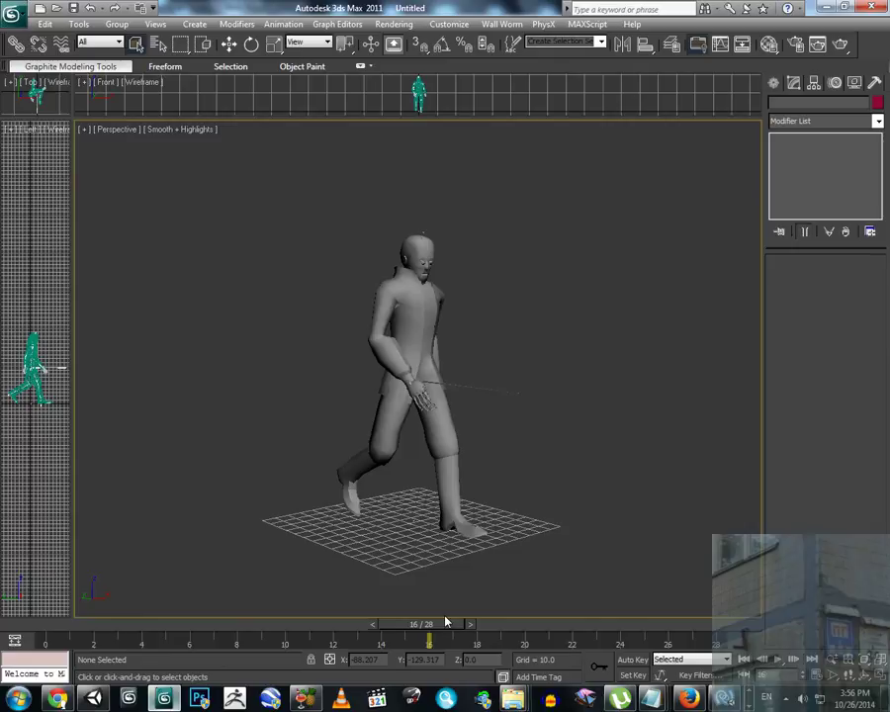
Inspect the walking character from several angles, scrub through more frames and return to frame 0.
{"action": "scroll", "coordinate": [397, 422], "scroll_direction": "up", "scroll_amount": 4}
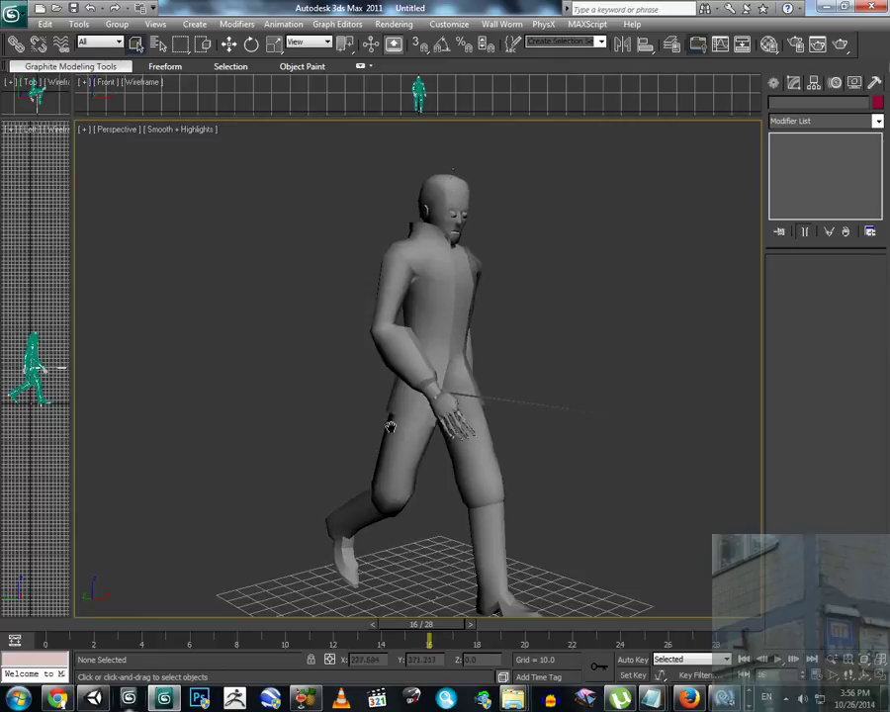
{"action": "scroll", "coordinate": [428, 436], "scroll_direction": "down", "scroll_amount": 4}
{"action": "middle_click_drag", "start_coordinate": [428, 436], "coordinate": [413, 451], "text": "alt"}
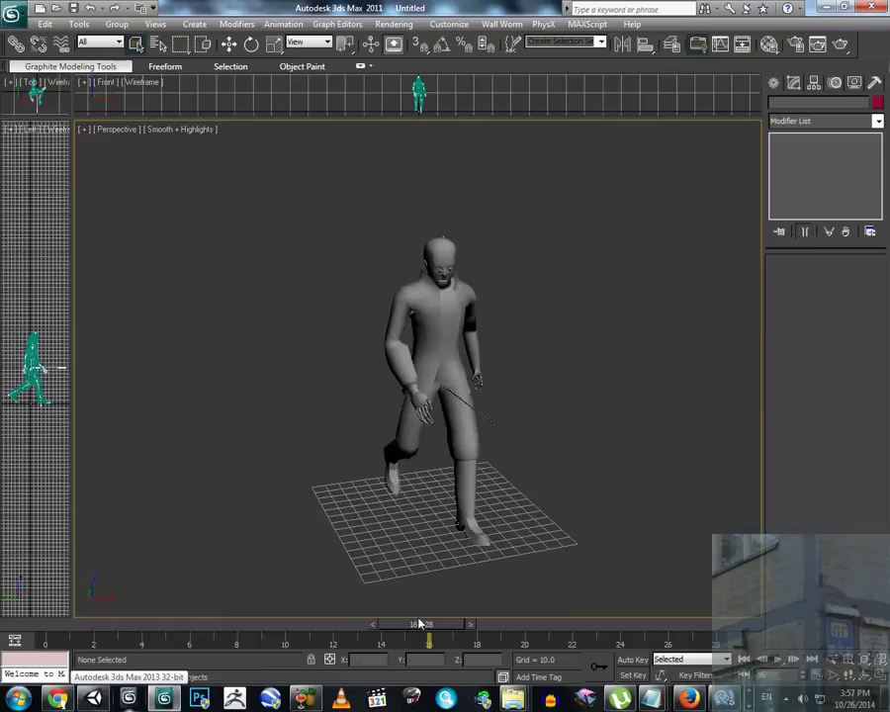
{"action": "left_click_drag", "start_coordinate": [420, 624], "coordinate": [486, 629]}
{"action": "left_click_drag", "start_coordinate": [70, 627], "coordinate": [21, 627]}
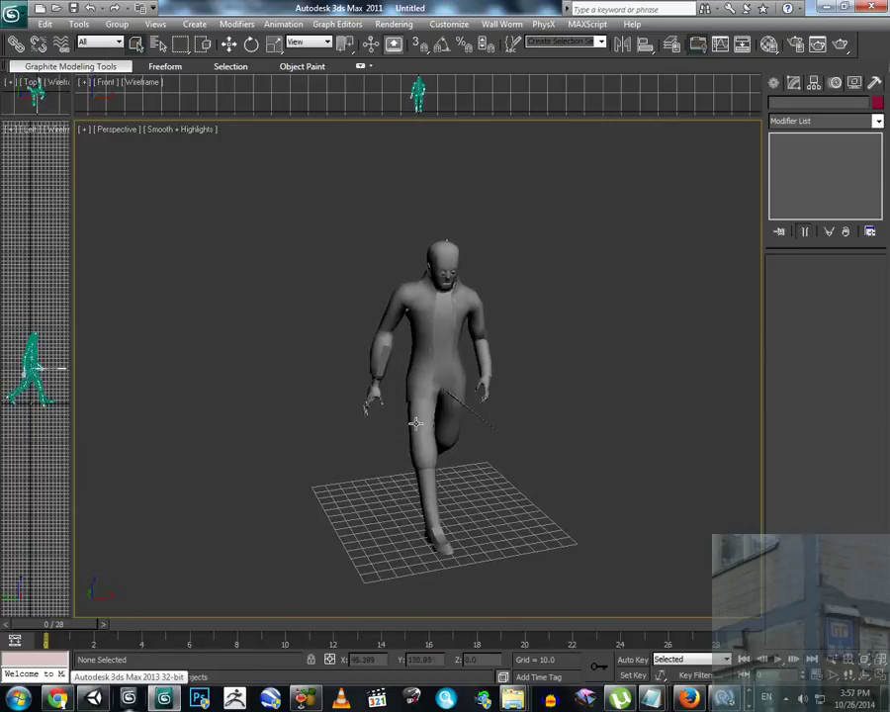
{"action": "middle_click_drag", "start_coordinate": [403, 423], "coordinate": [432, 419]}
{"action": "middle_click_drag", "start_coordinate": [432, 418], "coordinate": [483, 391], "text": "alt"}
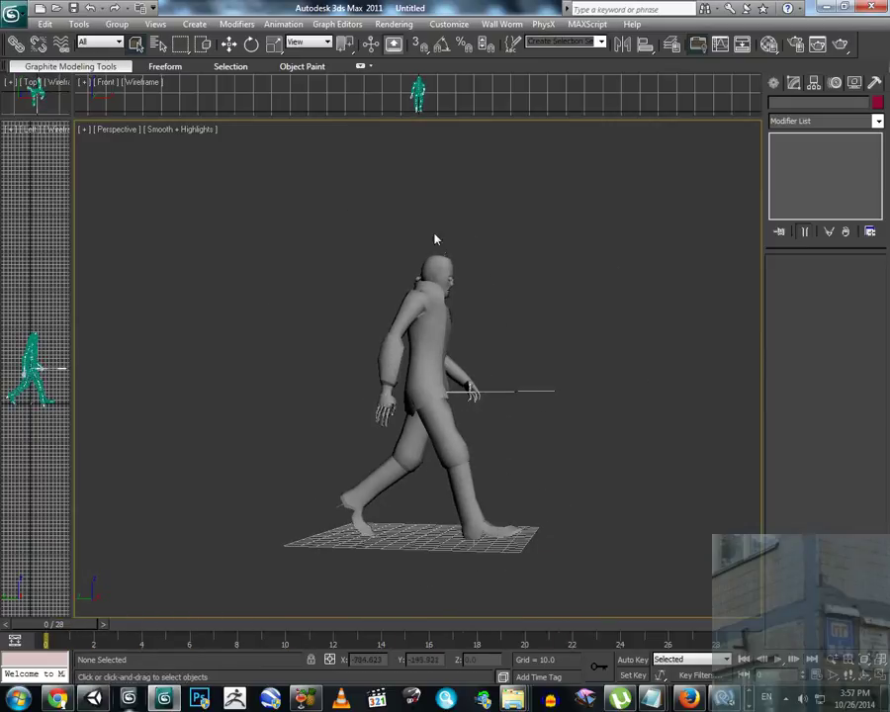
{"action": "middle_click_drag", "start_coordinate": [480, 305], "coordinate": [398, 149], "text": "alt"}
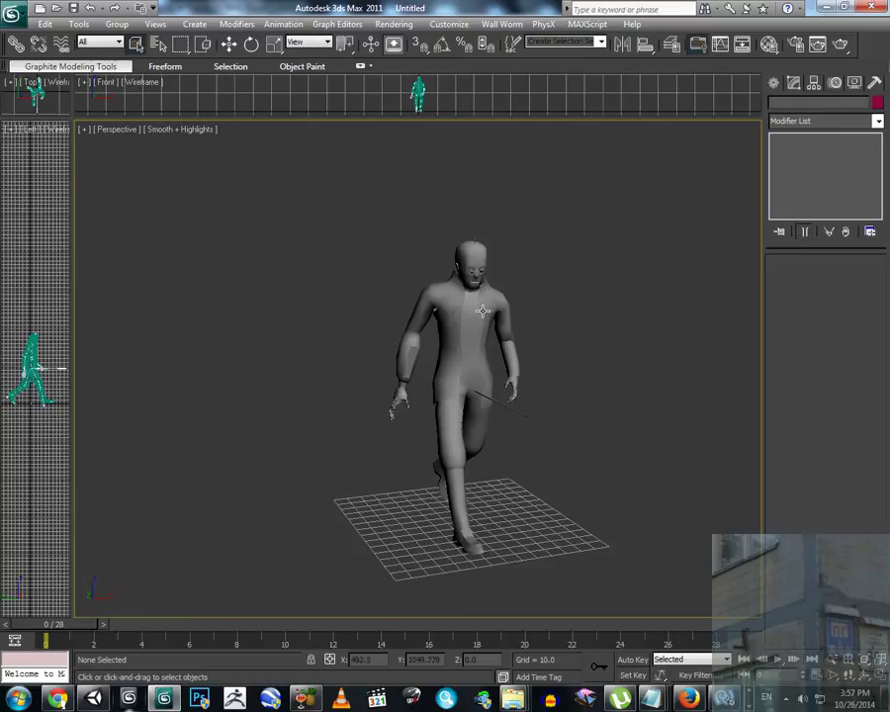
Delete the whole character with its bones, and import walk.smd with bones only into the emptied scene.
{"action": "left_click", "coordinate": [473, 317]}
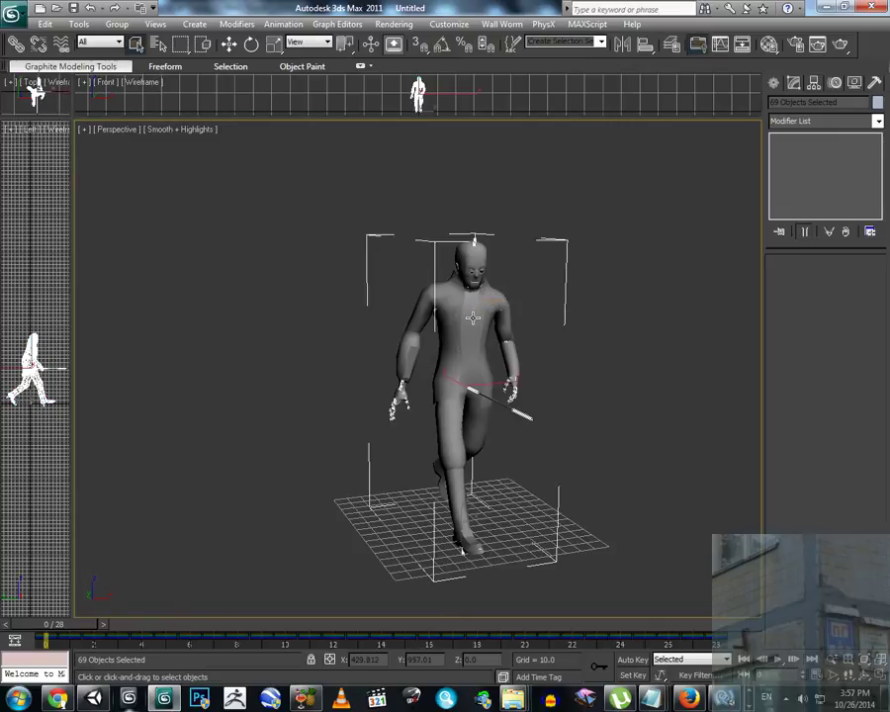
{"action": "key", "text": "Delete"}
{"action": "left_click", "coordinate": [12, 15]}
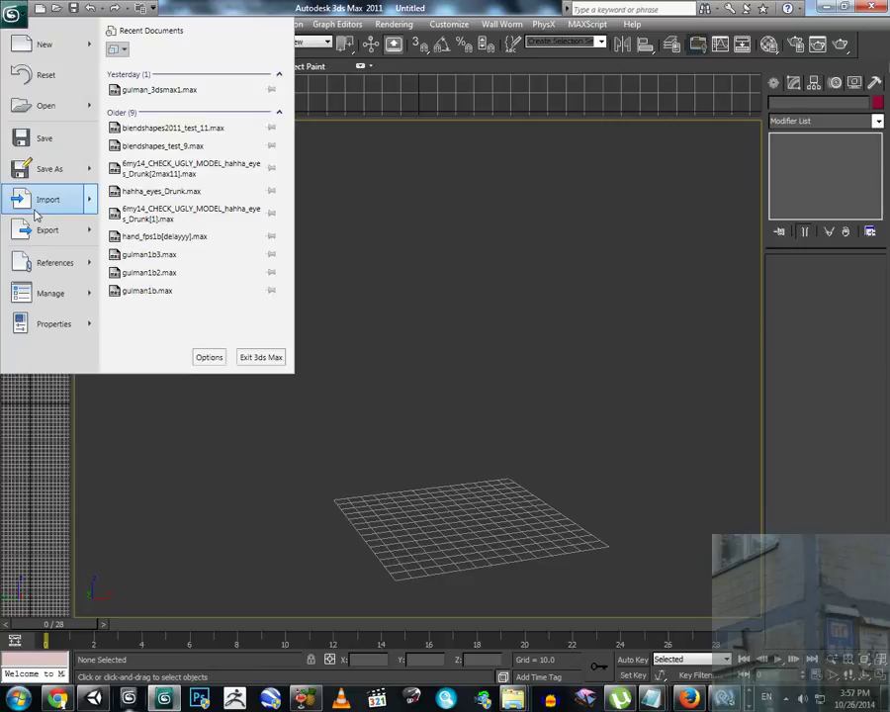
{"action": "left_click", "coordinate": [34, 205]}
{"action": "left_click", "coordinate": [124, 236]}
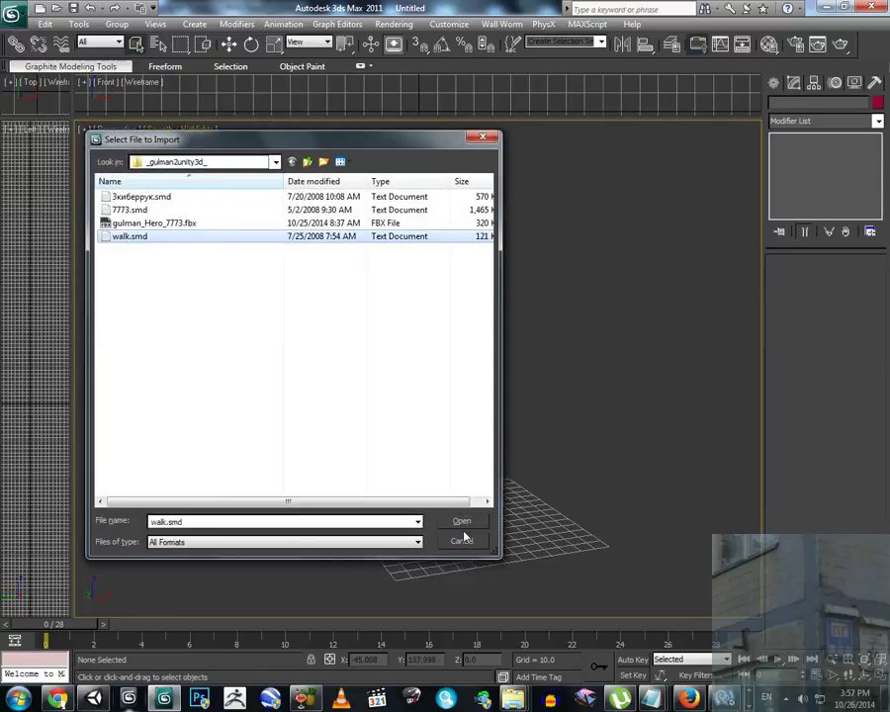
{"action": "left_click", "coordinate": [464, 522]}
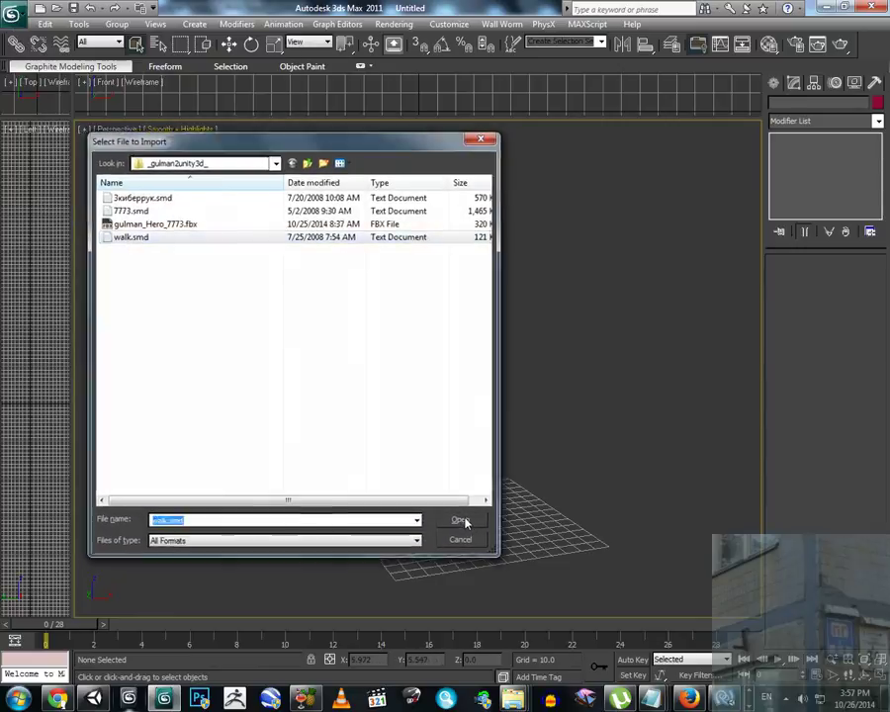
{"action": "left_click", "coordinate": [415, 372]}
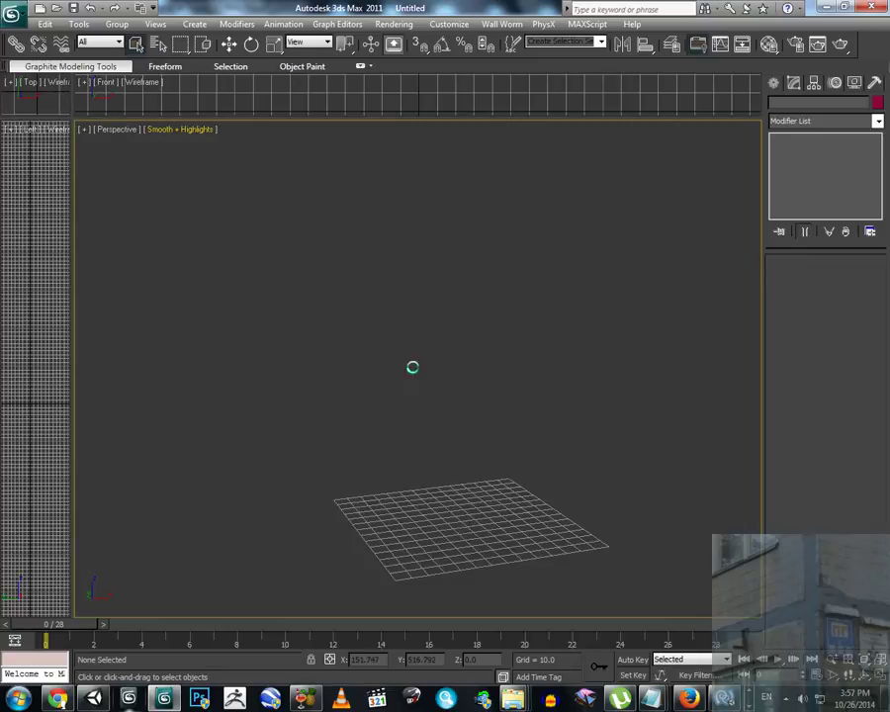
{"action": "left_click", "coordinate": [421, 504]}
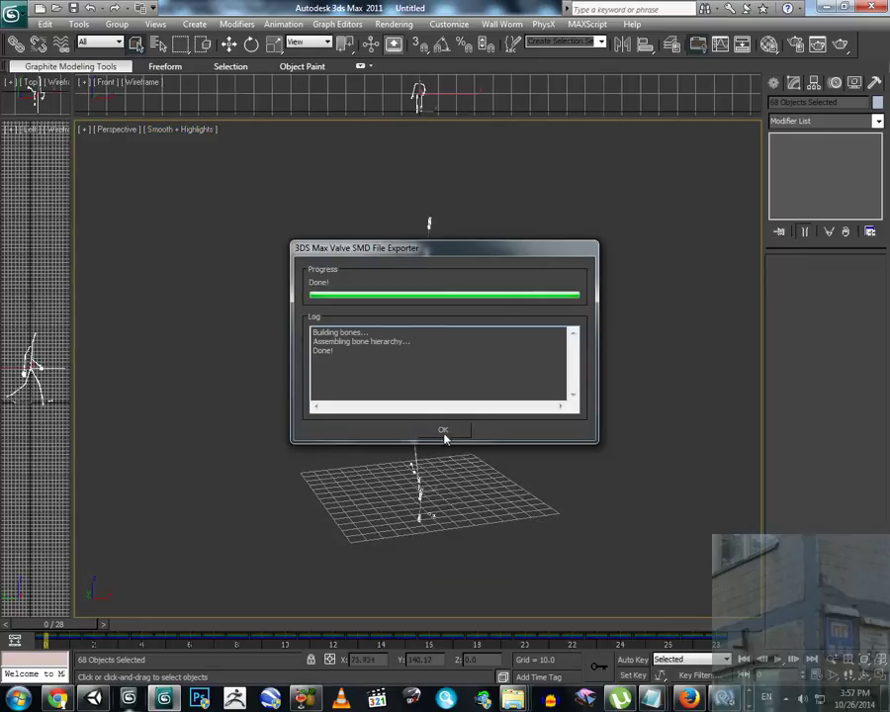
{"action": "left_click", "coordinate": [447, 432]}
Play the walk animation on the bare skeleton, return to frame 0 and view the bones from the side.
{"action": "left_click", "coordinate": [778, 663]}
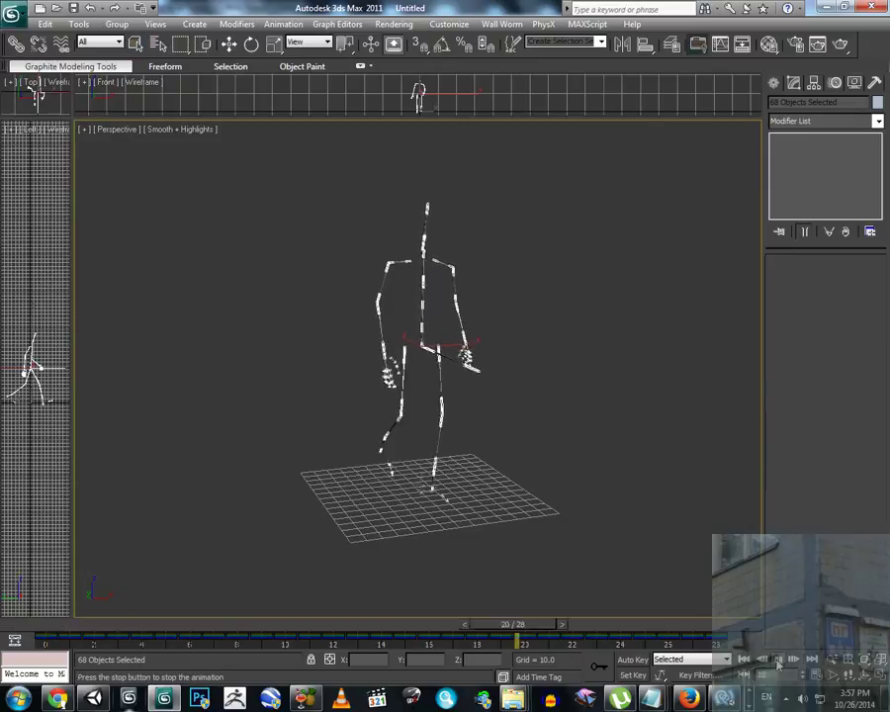
{"action": "left_click", "coordinate": [779, 663]}
{"action": "left_click_drag", "start_coordinate": [457, 630], "coordinate": [63, 632]}
{"action": "middle_click_drag", "start_coordinate": [352, 392], "coordinate": [499, 380], "text": "alt"}
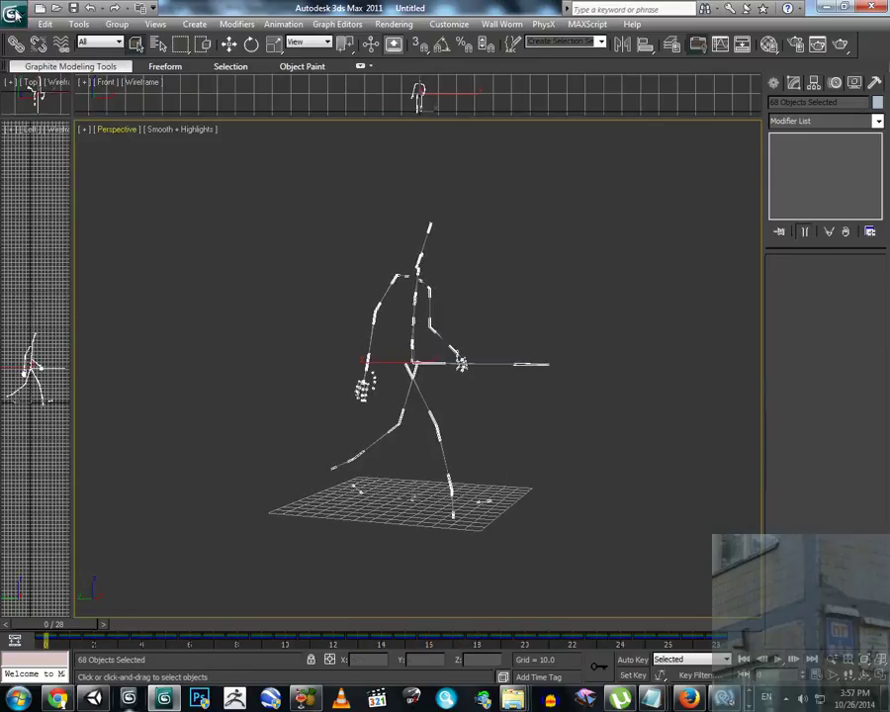
Export the animated skeleton as gulman_enemy_3киберрук_Walk.fbx in the gulman_protivnik folder with the current FBX export settings.
{"action": "left_click", "coordinate": [11, 11]}
{"action": "left_click", "coordinate": [50, 231]}
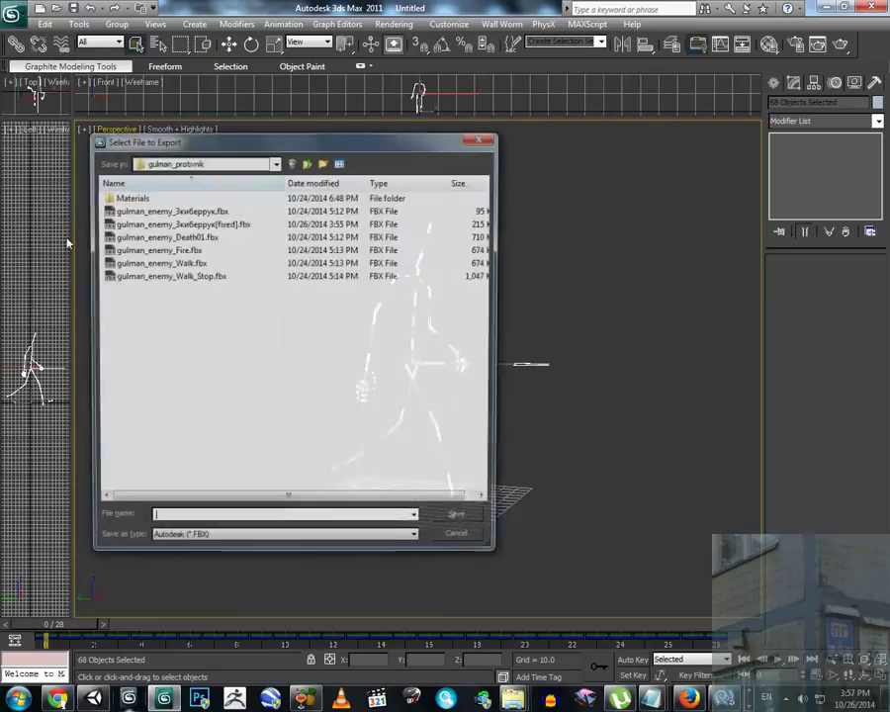
{"action": "left_click", "coordinate": [213, 224]}
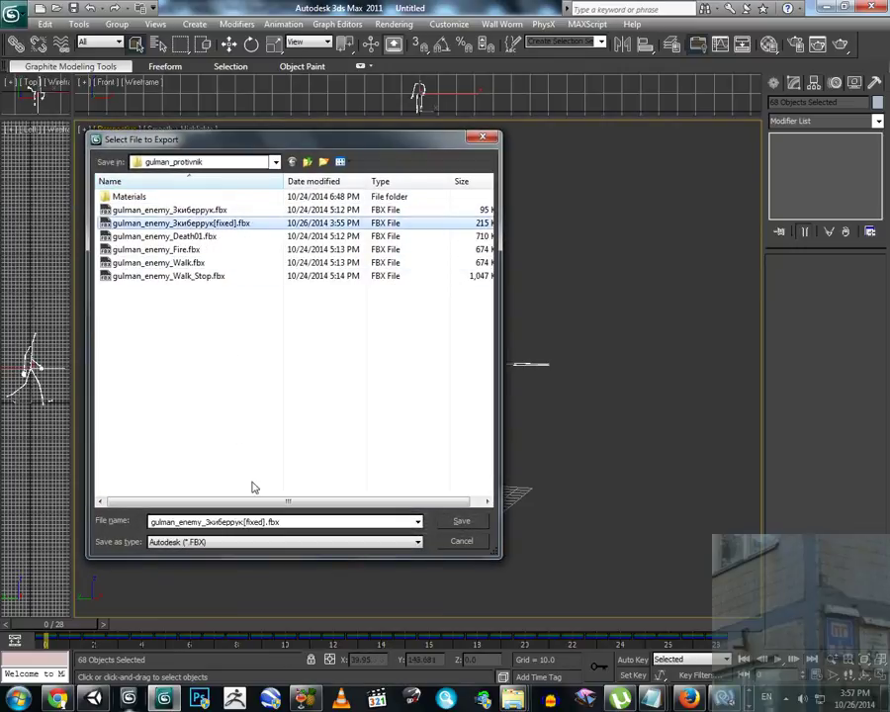
{"action": "left_click", "coordinate": [259, 523]}
{"action": "left_click", "coordinate": [259, 522]}
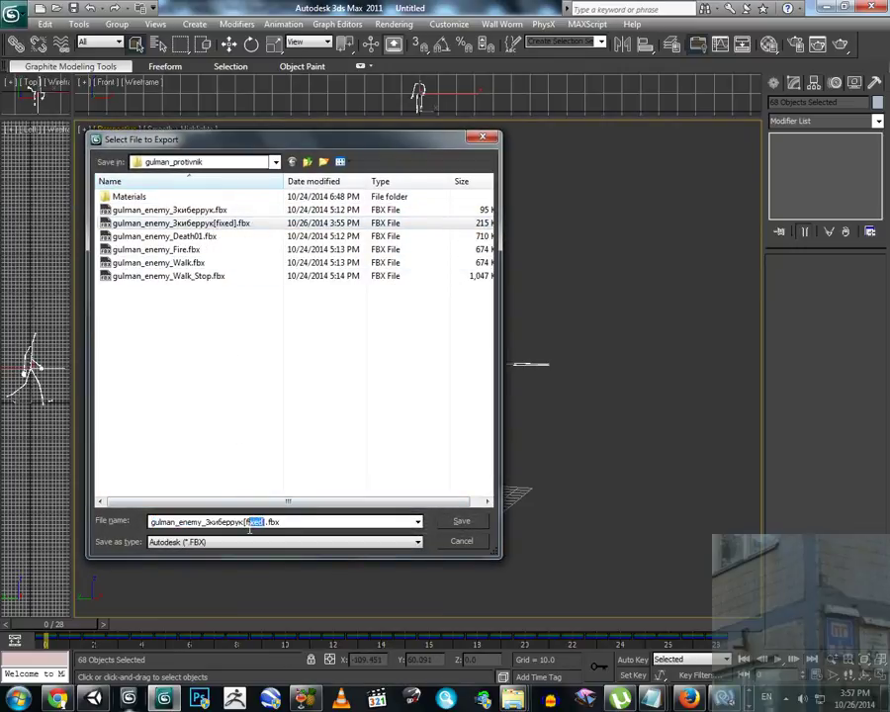
{"action": "left_click", "coordinate": [297, 526]}
{"action": "double_click", "coordinate": [248, 522]}
{"action": "key", "text": "BackSpace"}
{"action": "type", "text": "Walk"}
{"action": "key", "text": "Return"}
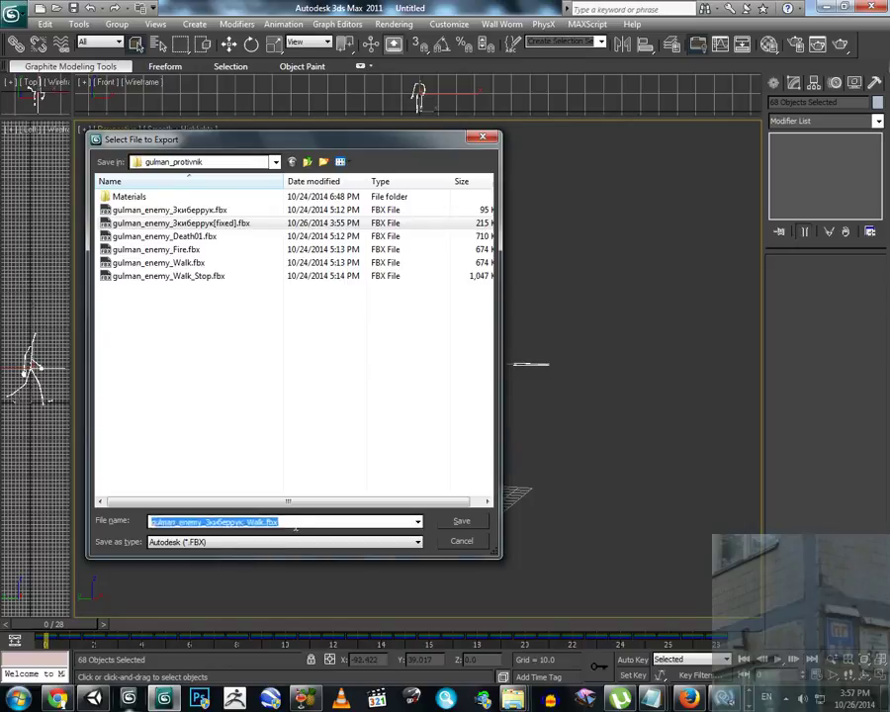
{"action": "left_click", "coordinate": [740, 512]}
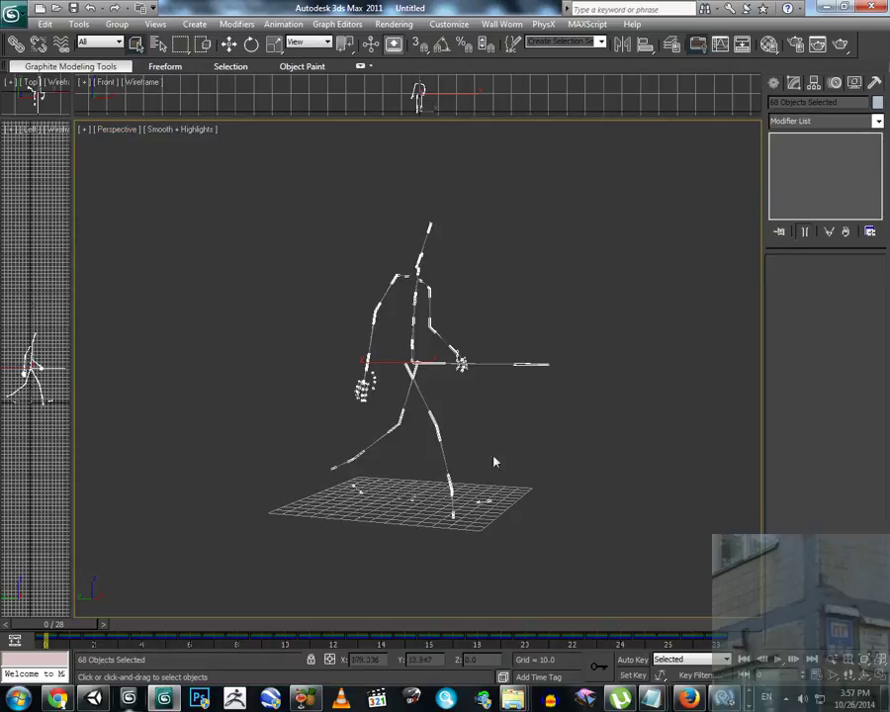
Switch to Unity and restore the full editor layout from the maximized Scene view.
{"action": "left_click", "coordinate": [824, 9]}
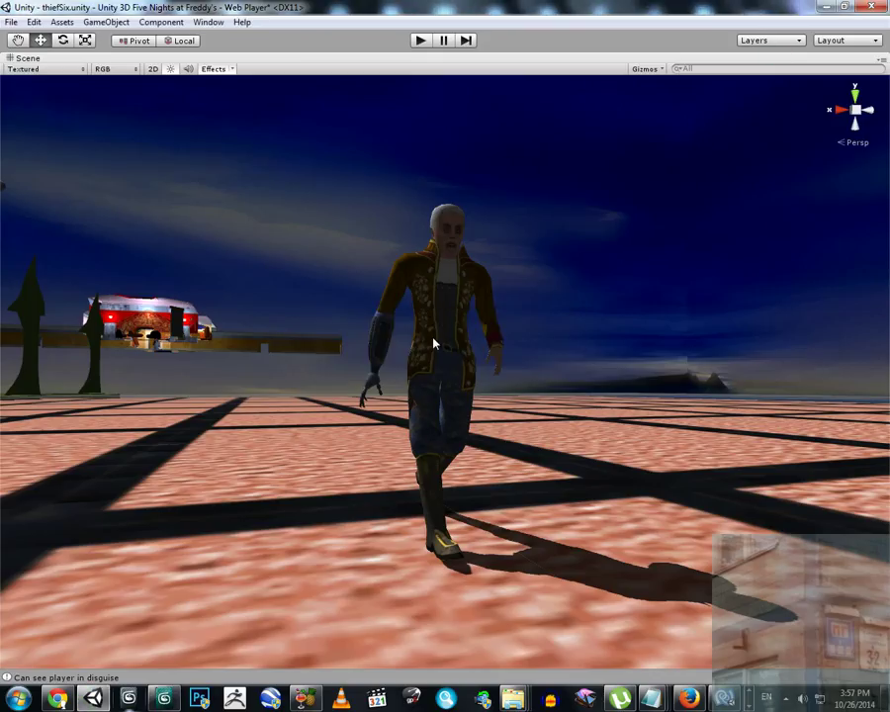
{"action": "right_click", "coordinate": [351, 59]}
{"action": "left_click", "coordinate": [381, 68]}
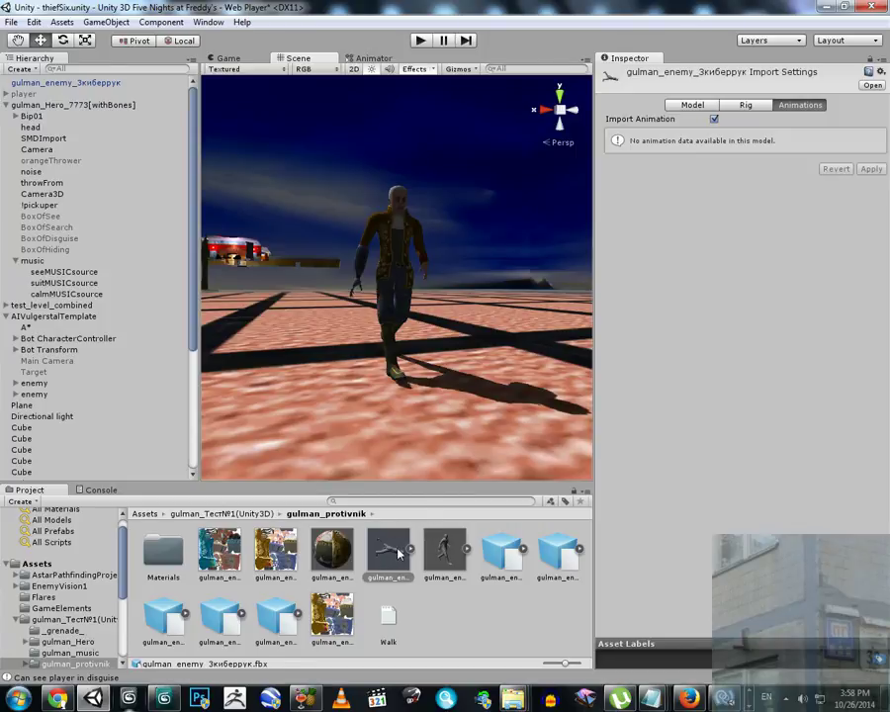
Delete the old gulman_enemy_3киберрук character from the scene.
{"action": "key", "text": "s"}
{"action": "right_click_drag", "start_coordinate": [394, 375], "coordinate": [412, 372]}
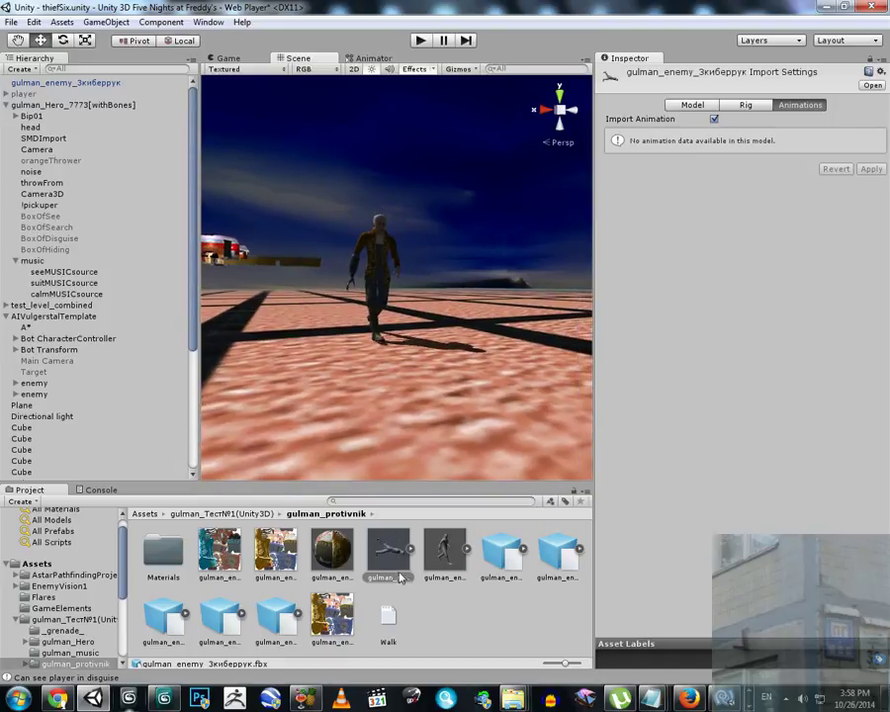
{"action": "left_click", "coordinate": [383, 285]}
{"action": "key", "text": "Delete"}
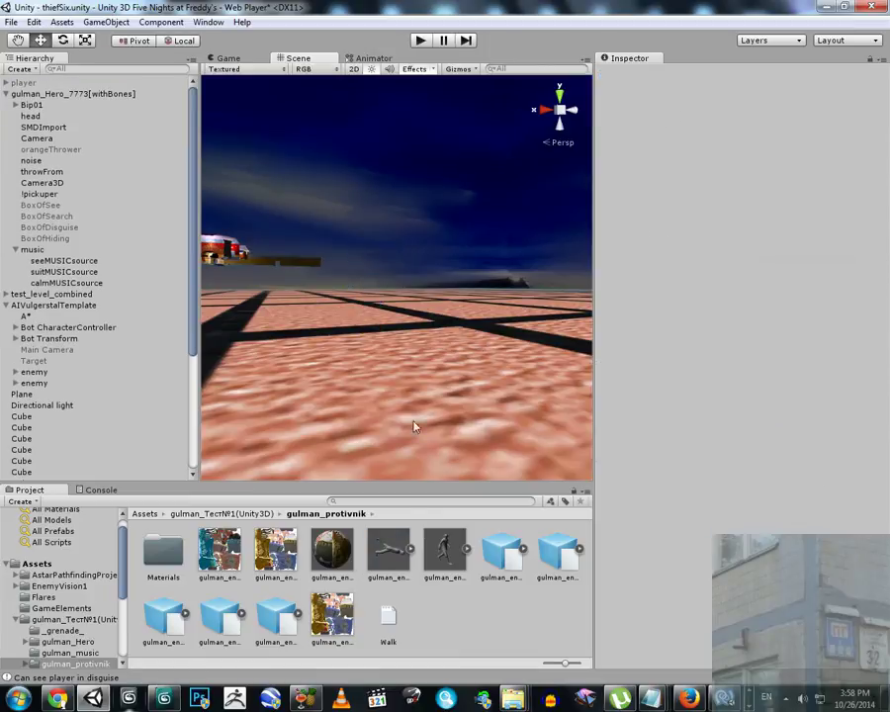
Place the gulman_enemy_3киберрук[fixed] model from the gulman_protivnik folder on the ground in the scene.
{"action": "left_click_drag", "start_coordinate": [445, 559], "coordinate": [447, 362]}
{"action": "key", "text": "w"}
{"action": "right_click_drag", "start_coordinate": [448, 362], "coordinate": [447, 362]}
{"action": "left_click", "coordinate": [466, 220]}
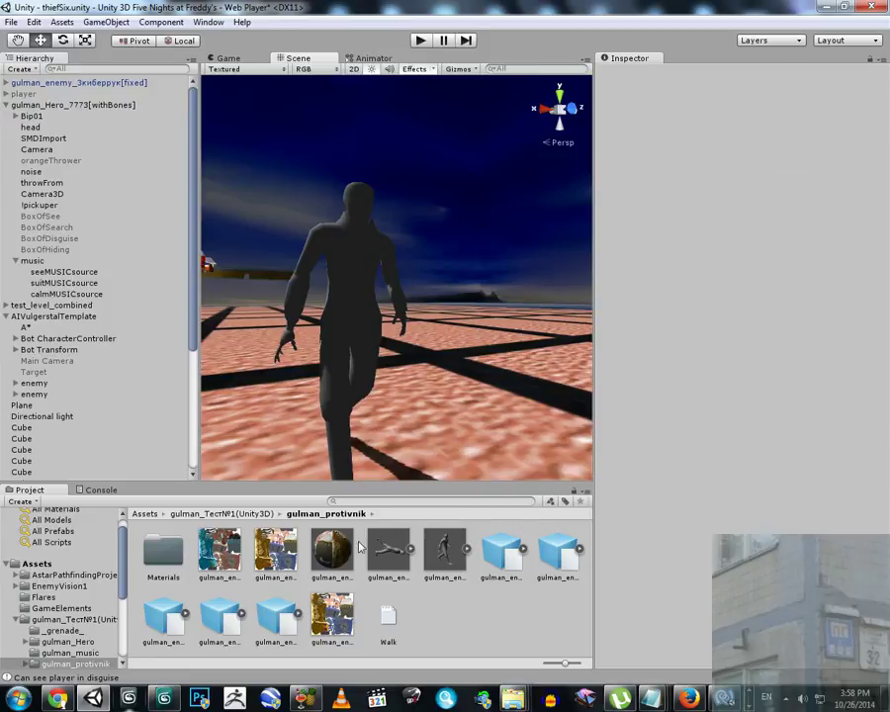
Apply the enemy material from the gulman_protivnik folder to the placed character, and inspect and select the textured model.
{"action": "left_click_drag", "start_coordinate": [343, 561], "coordinate": [334, 344]}
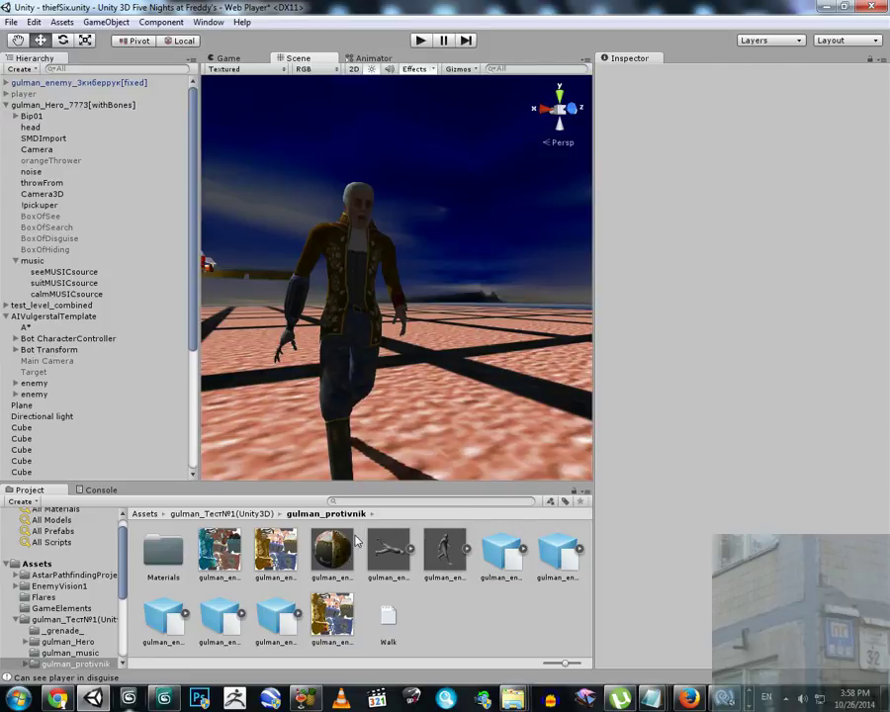
{"action": "key", "text": "s"}
{"action": "right_click_drag", "start_coordinate": [401, 346], "coordinate": [473, 357]}
{"action": "key", "text": "w"}
{"action": "key", "text": "s"}
{"action": "left_click_drag", "start_coordinate": [473, 357], "coordinate": [363, 385], "text": "alt"}
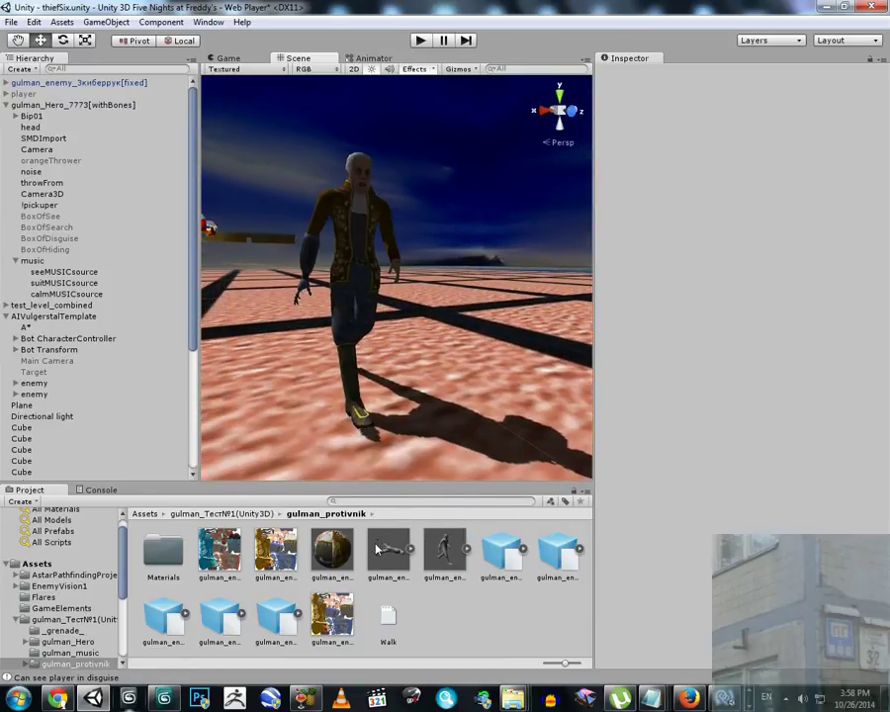
{"action": "left_click", "coordinate": [364, 225]}
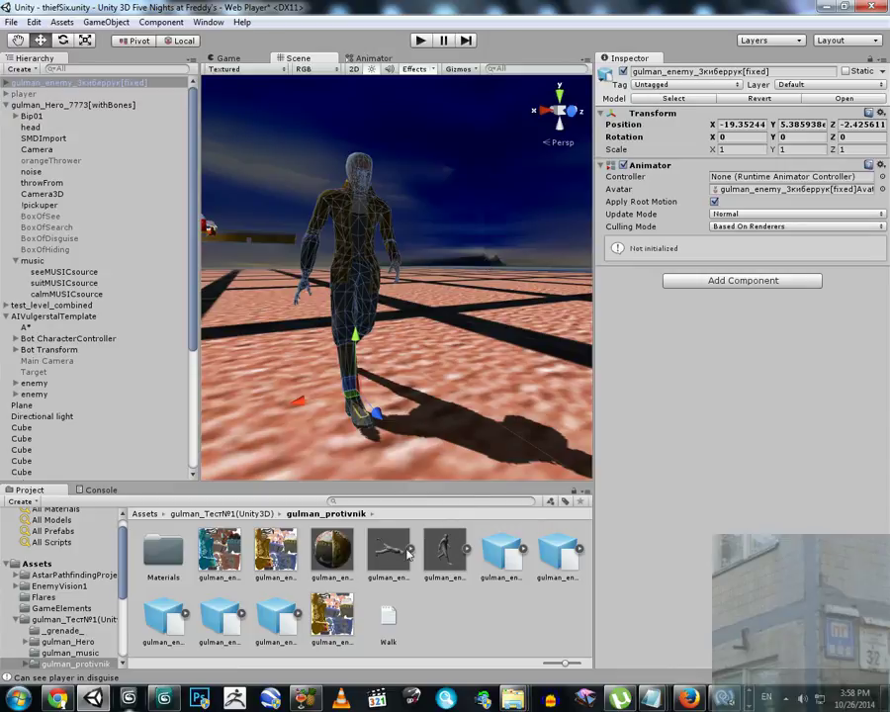
Set the rig animation type of the gulman_enemy_3киберрук[fixed] model to Humanoid, apply it, and check its animation settings.
{"action": "left_click", "coordinate": [445, 552]}
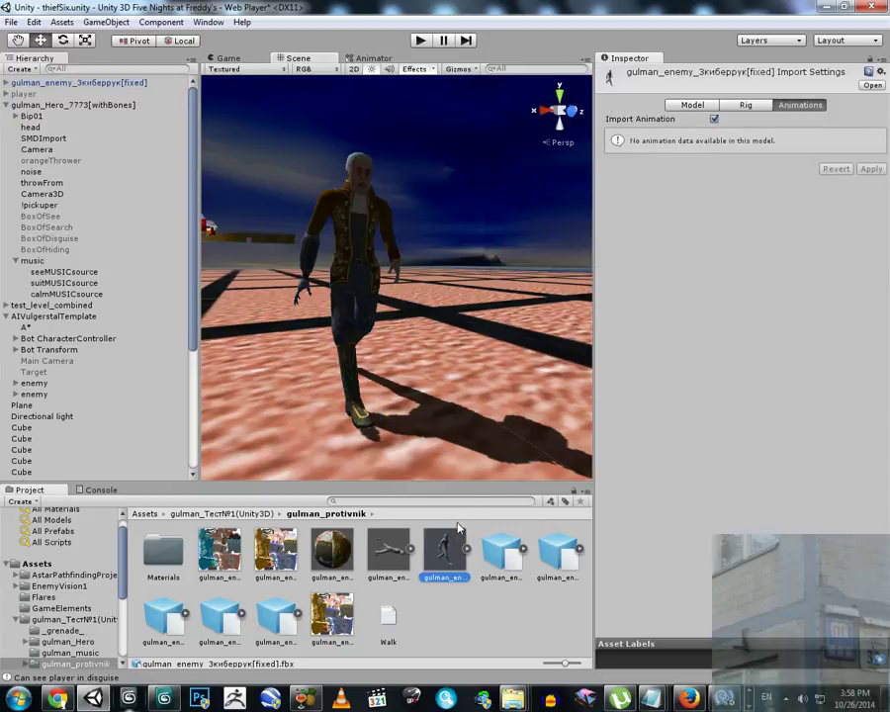
{"action": "left_click", "coordinate": [742, 106]}
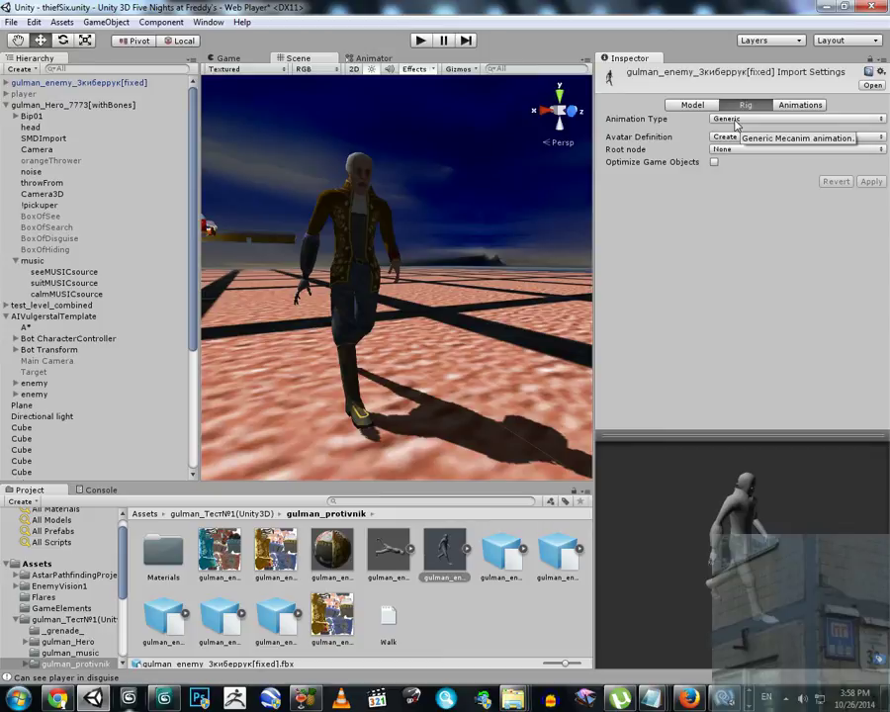
{"action": "left_click", "coordinate": [737, 119]}
{"action": "left_click", "coordinate": [766, 181]}
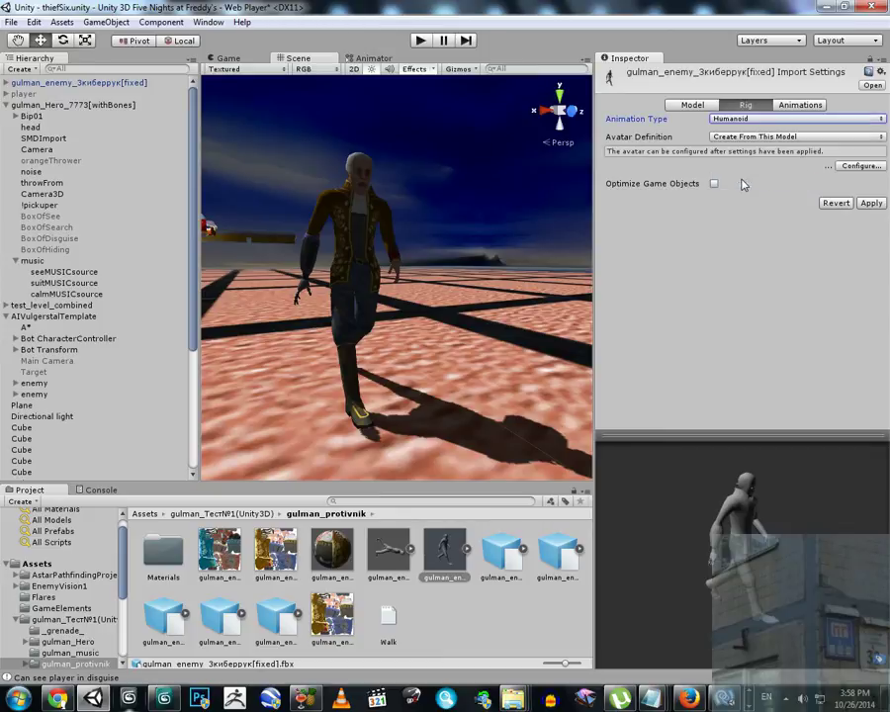
{"action": "left_click", "coordinate": [868, 204]}
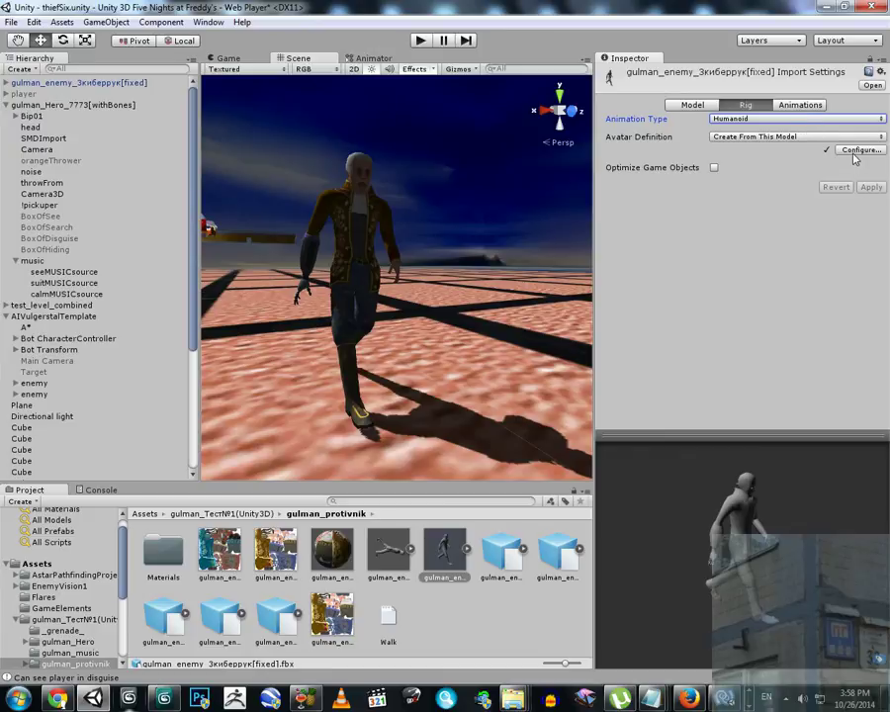
{"action": "left_click", "coordinate": [799, 106]}
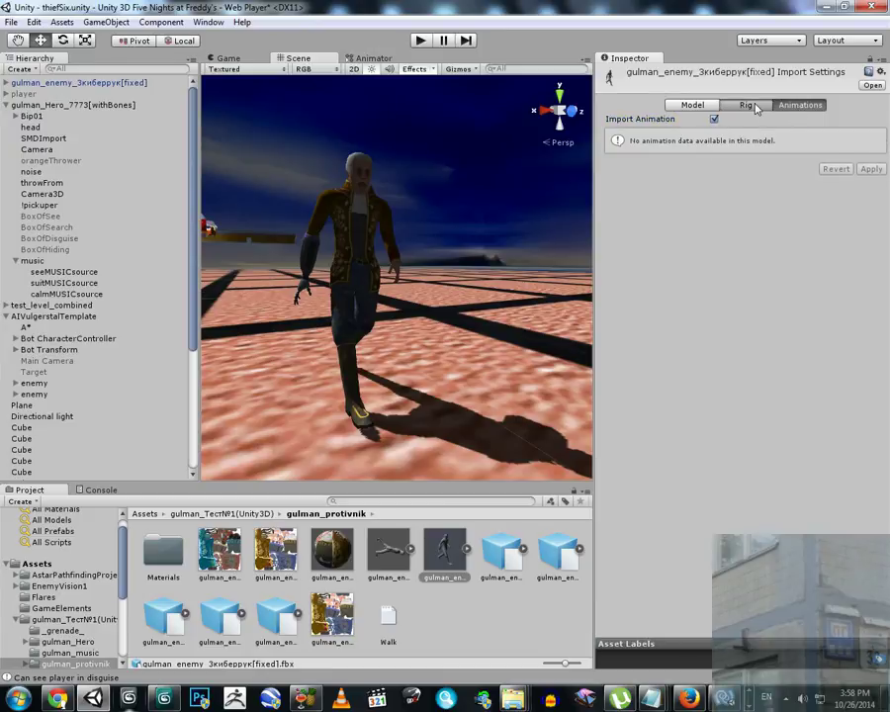
{"action": "left_click", "coordinate": [755, 106]}
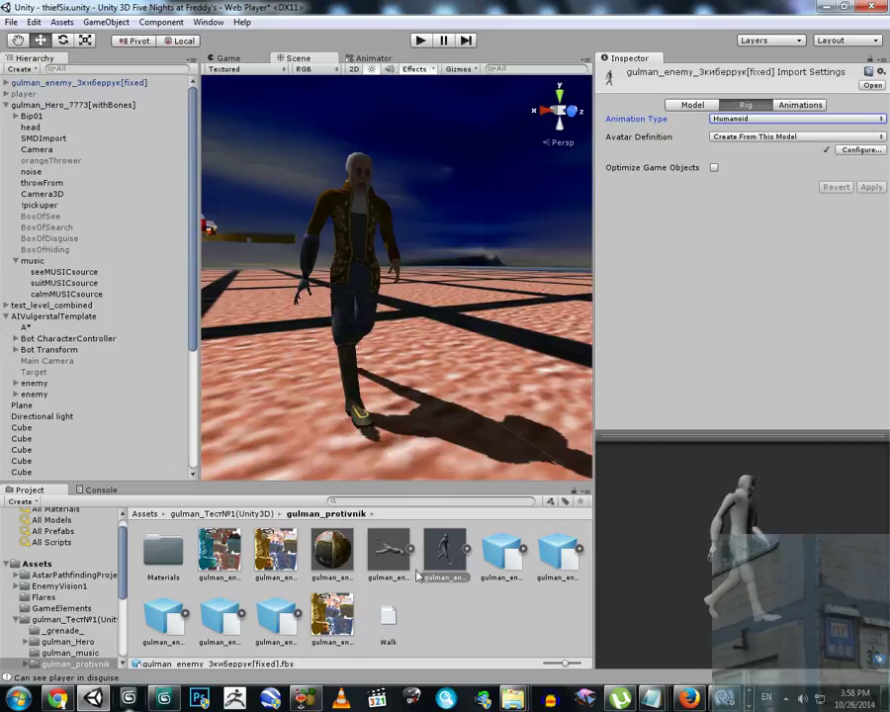
Set the rig animation type of the gulman_enemy_3киберрук_Walk file to Humanoid and apply the import settings.
{"action": "left_click", "coordinate": [495, 549]}
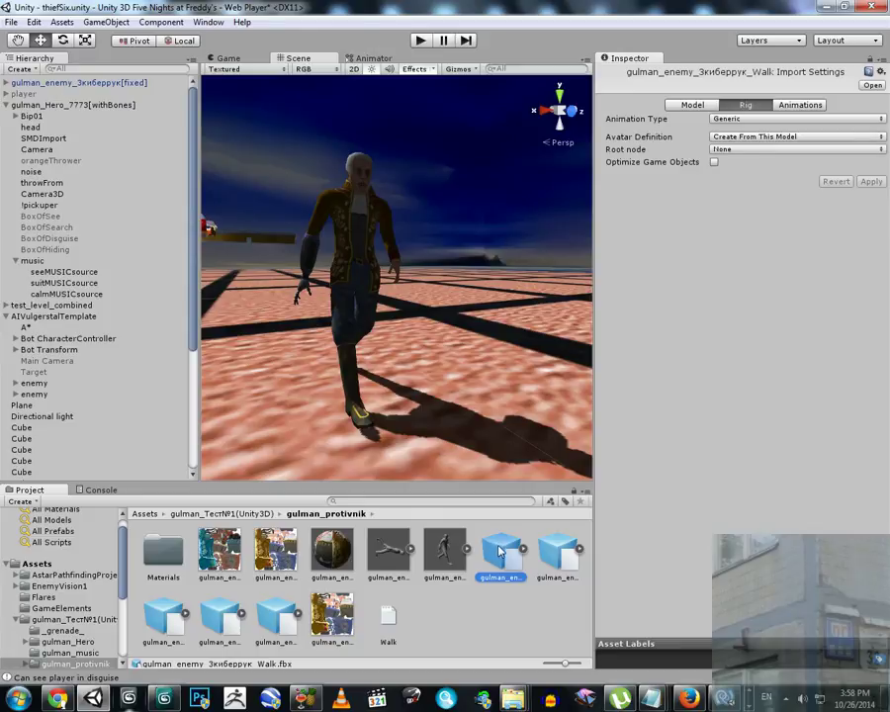
{"action": "left_click", "coordinate": [555, 560]}
{"action": "left_click", "coordinate": [513, 556]}
{"action": "left_click", "coordinate": [752, 118]}
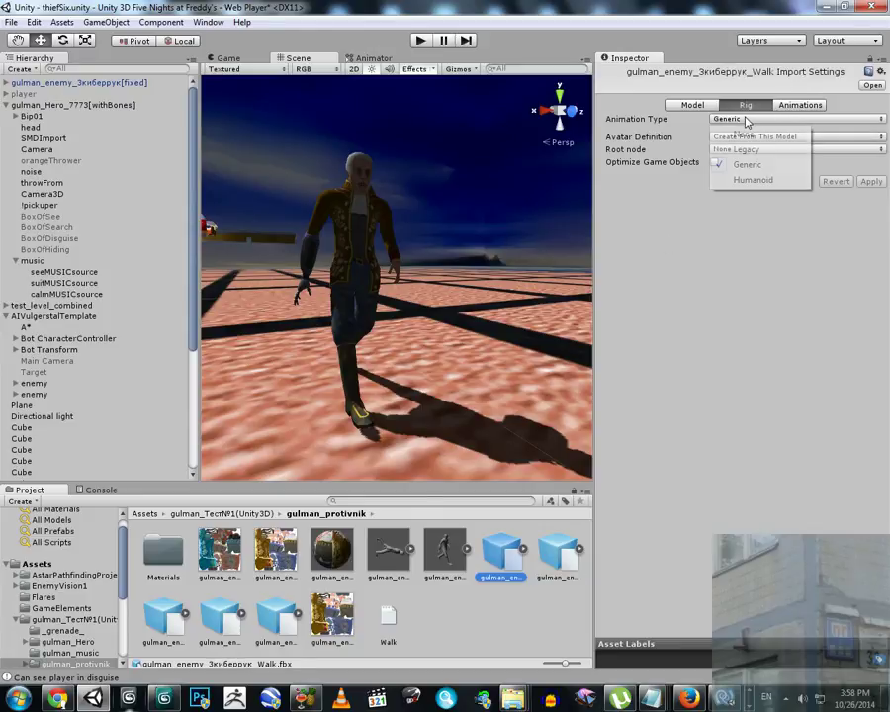
{"action": "left_click", "coordinate": [753, 181]}
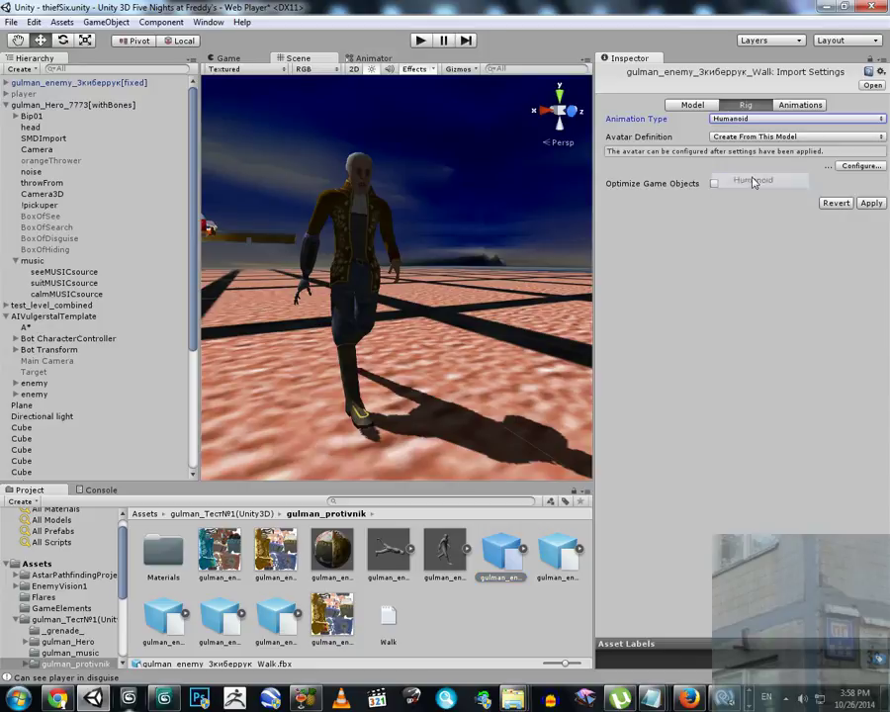
{"action": "left_click", "coordinate": [869, 203]}
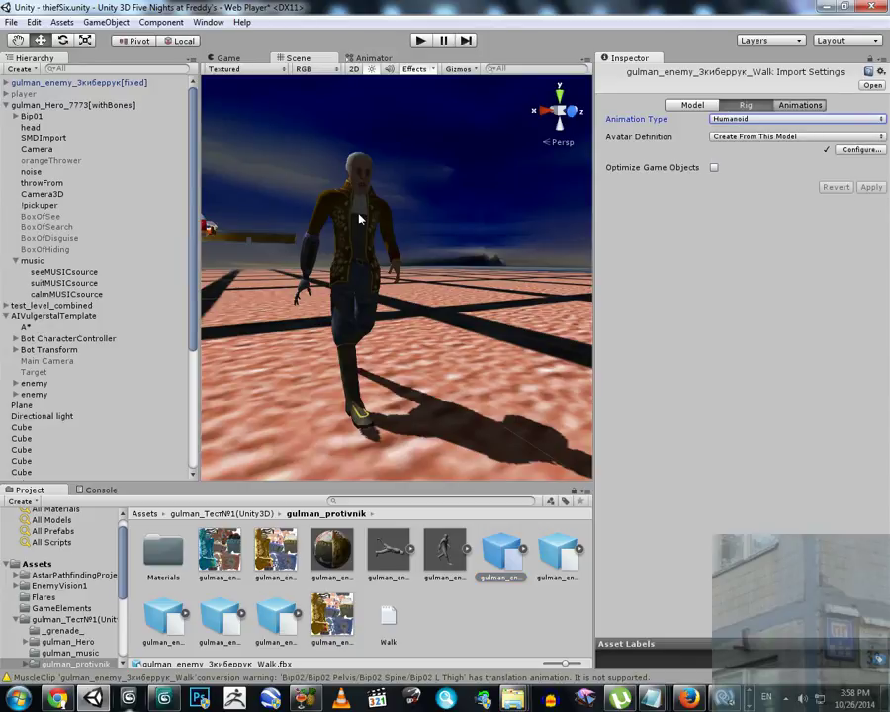
Preview the walk file's Take 001 clip on the textured gulman_enemy_3киберрук[fixed] character from the scene and play it.
{"action": "left_click", "coordinate": [799, 105]}
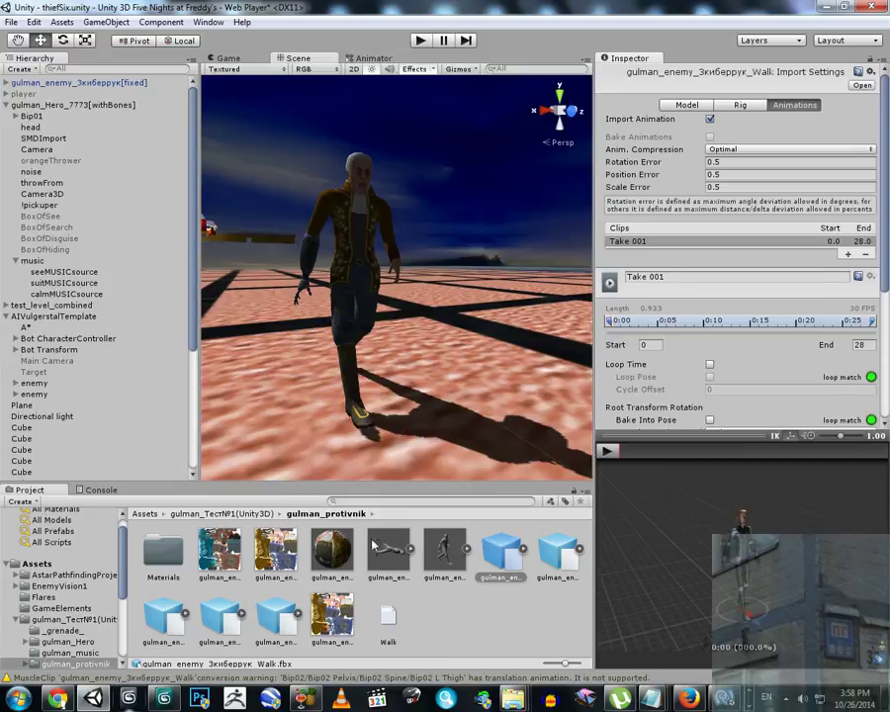
{"action": "left_click_drag", "start_coordinate": [443, 550], "coordinate": [726, 571]}
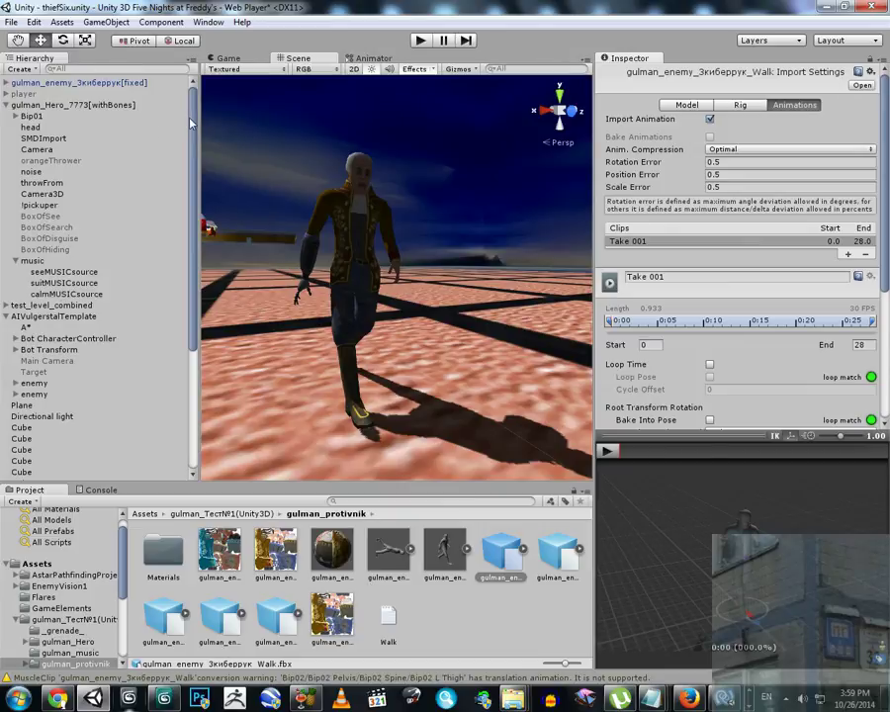
{"action": "scroll", "coordinate": [176, 301], "scroll_direction": "down", "scroll_amount": 5}
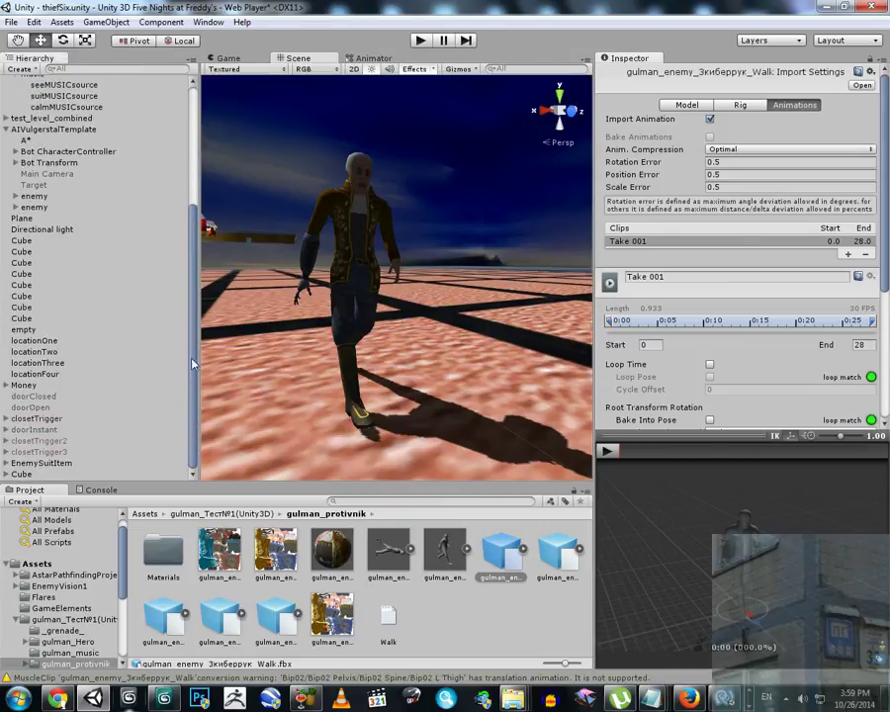
{"action": "left_click", "coordinate": [361, 238]}
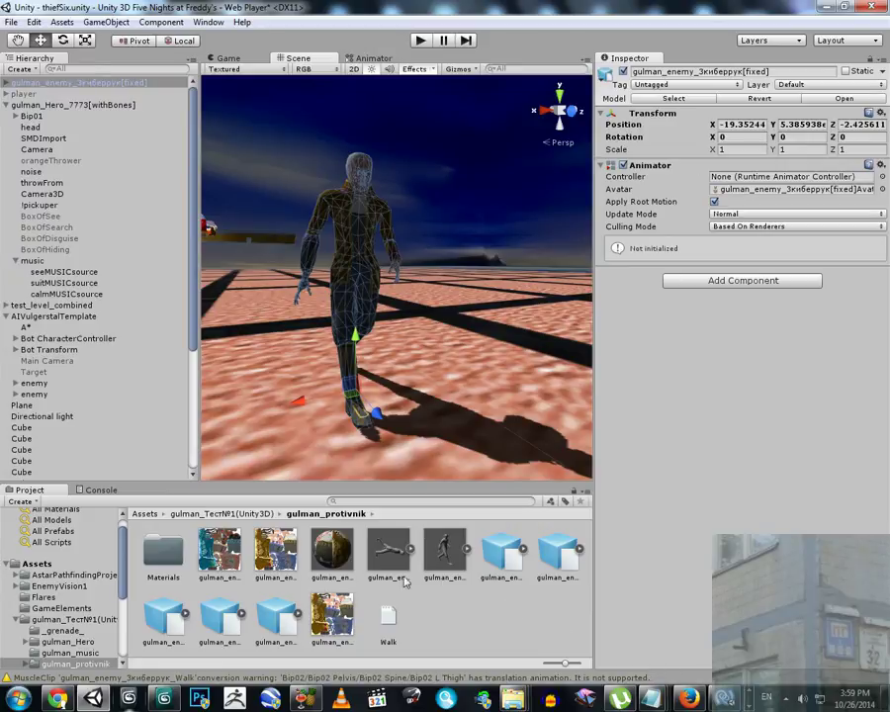
{"action": "left_click", "coordinate": [500, 554]}
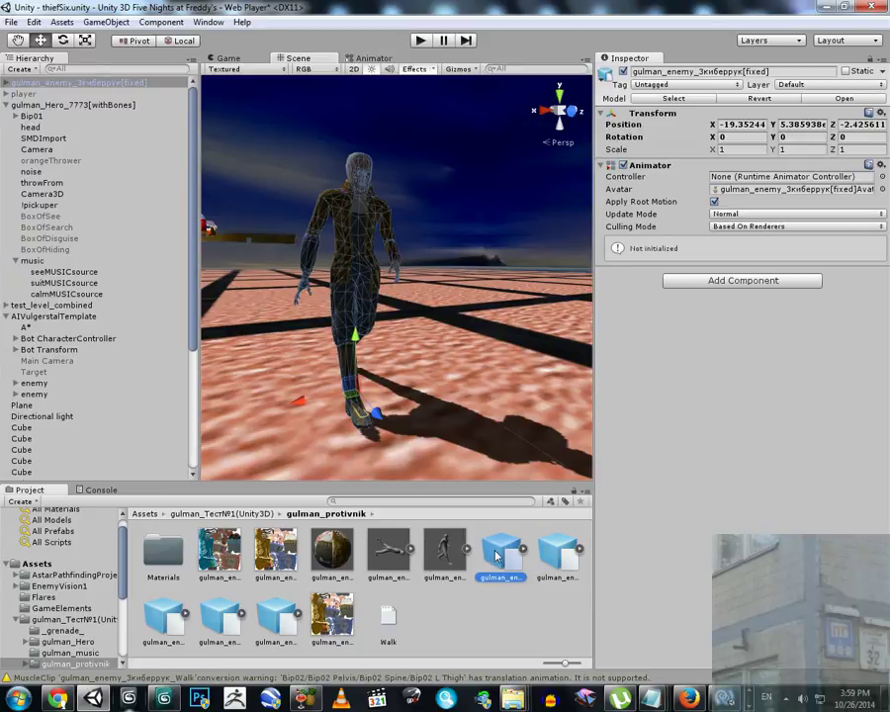
{"action": "left_click_drag", "start_coordinate": [66, 89], "coordinate": [701, 563]}
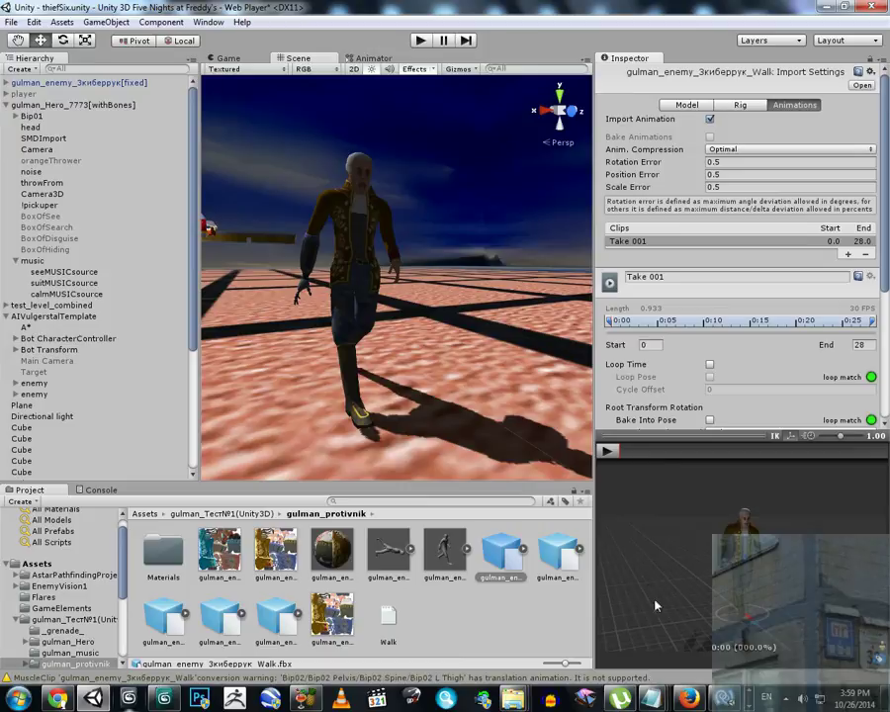
{"action": "left_click", "coordinate": [611, 453]}
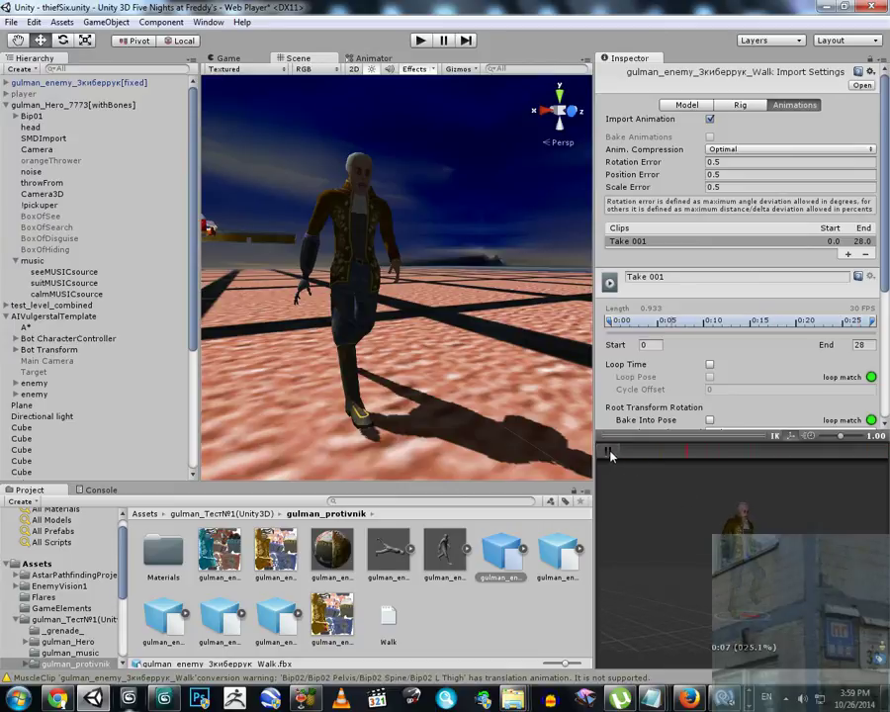
Rename the walk file's Take 001 clip to gulman_enemy_3киберрук_Walk, reusing the file's own name.
{"action": "scroll", "coordinate": [653, 227], "scroll_direction": "down", "scroll_amount": 3}
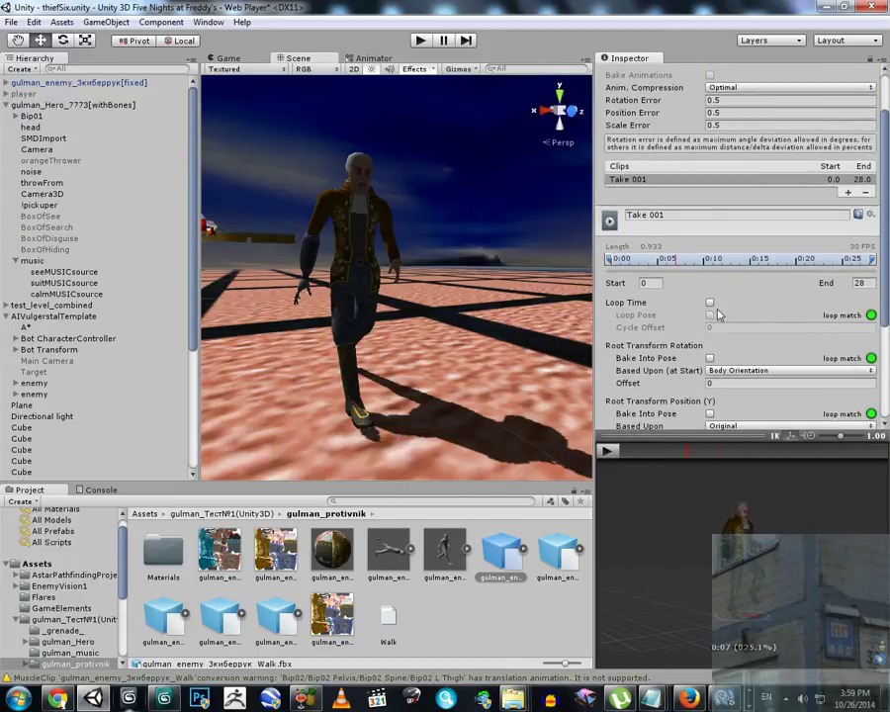
{"action": "left_click", "coordinate": [677, 219]}
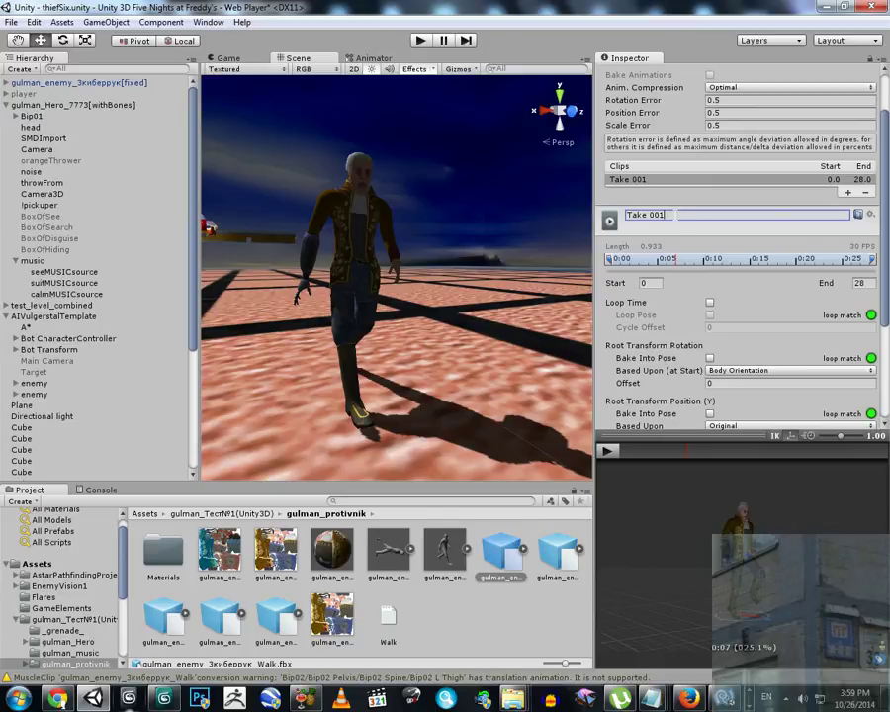
{"action": "left_click_drag", "start_coordinate": [677, 214], "coordinate": [577, 215]}
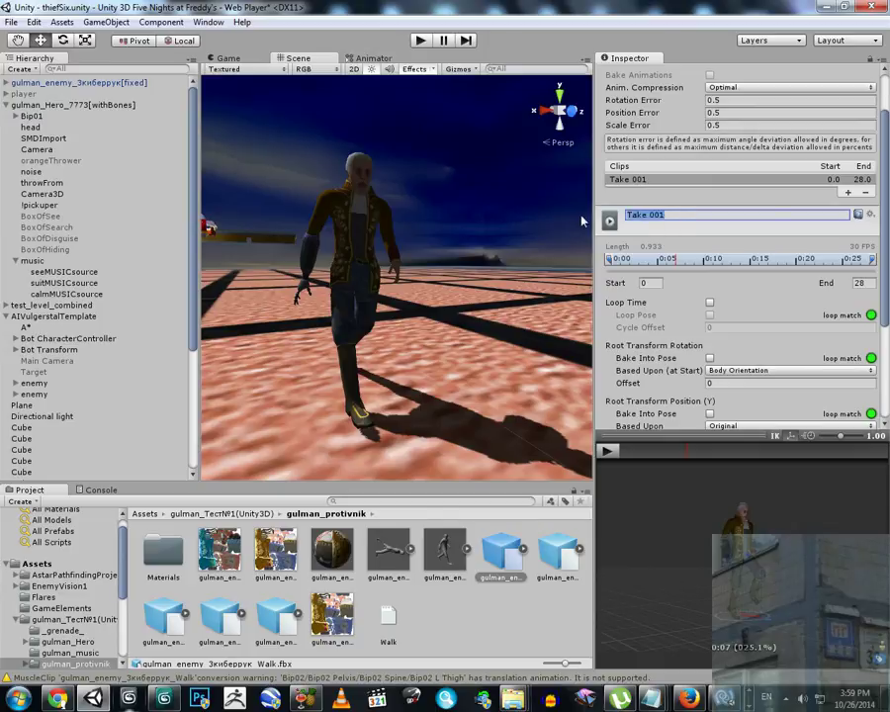
{"action": "left_click", "coordinate": [513, 569]}
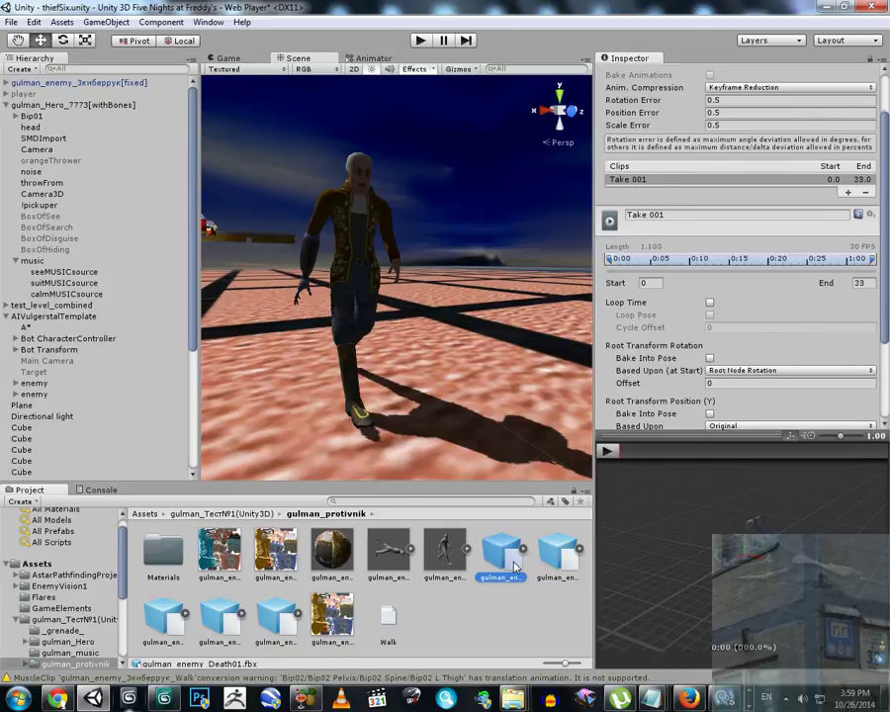
{"action": "left_click", "coordinate": [513, 567]}
{"action": "key", "text": "ctrl+c"}
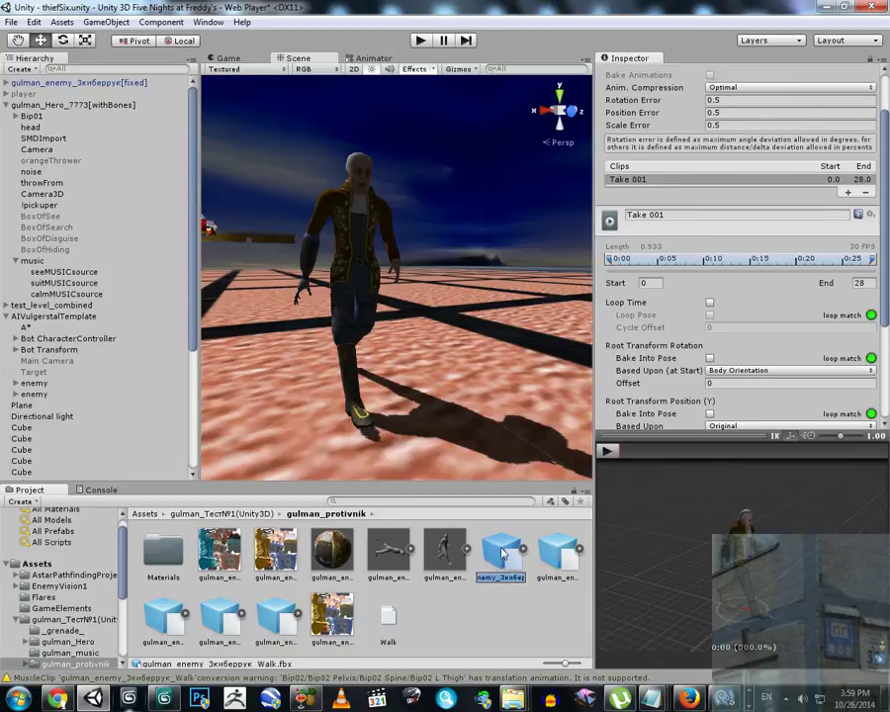
{"action": "left_click", "coordinate": [670, 217]}
{"action": "key", "text": "ctrl+v"}
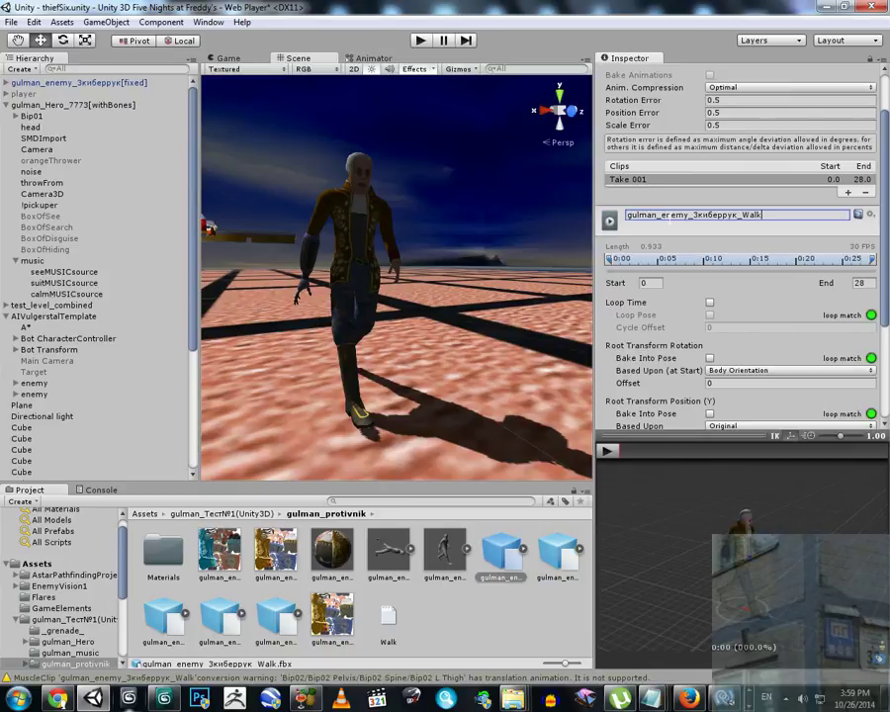
{"action": "key", "text": "Return"}
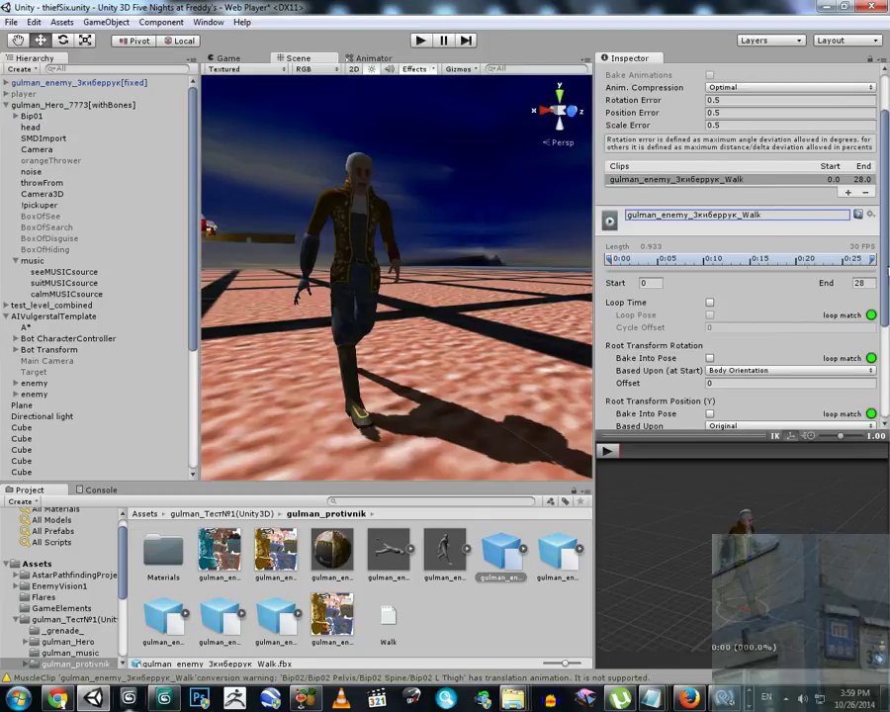
Enable Loop Time, Loop Pose and Bake Into Pose for root rotation, Y and XZ position on the walk clip, and apply.
{"action": "left_click", "coordinate": [709, 302]}
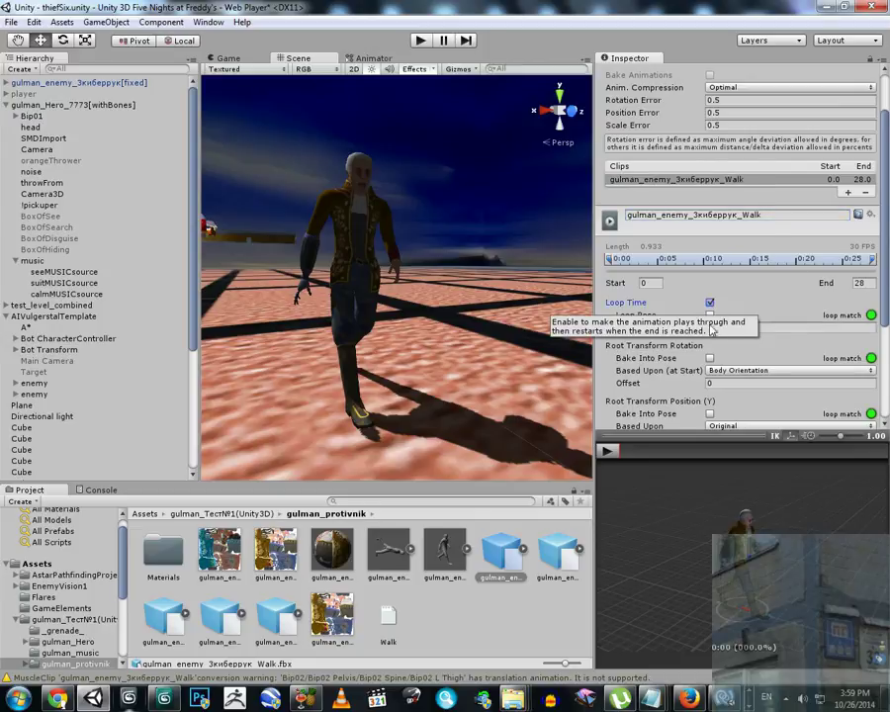
{"action": "left_click", "coordinate": [709, 314]}
{"action": "scroll", "coordinate": [708, 235], "scroll_direction": "down", "scroll_amount": 5}
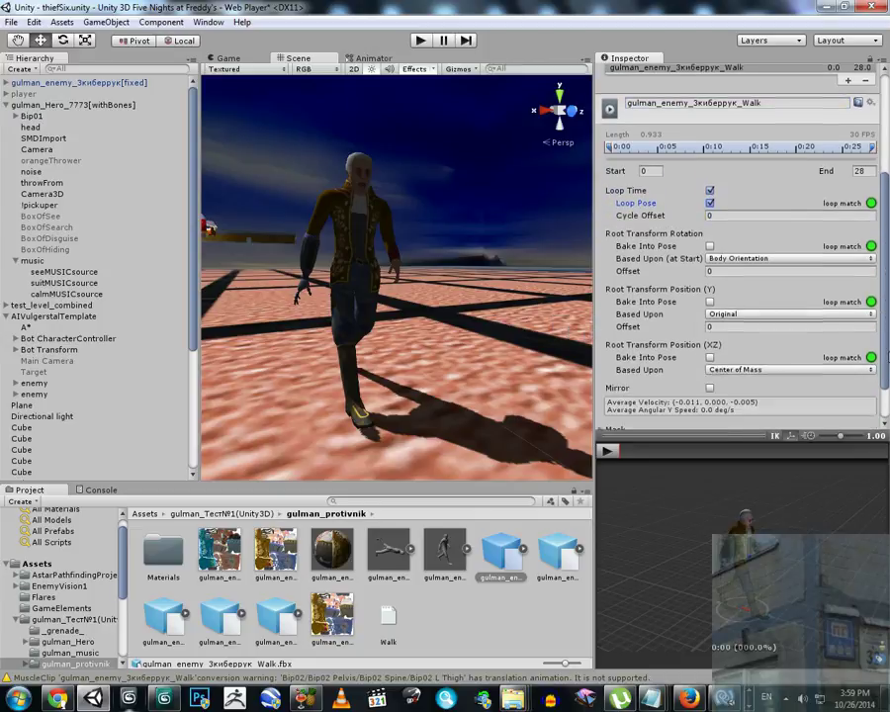
{"action": "left_click", "coordinate": [710, 216]}
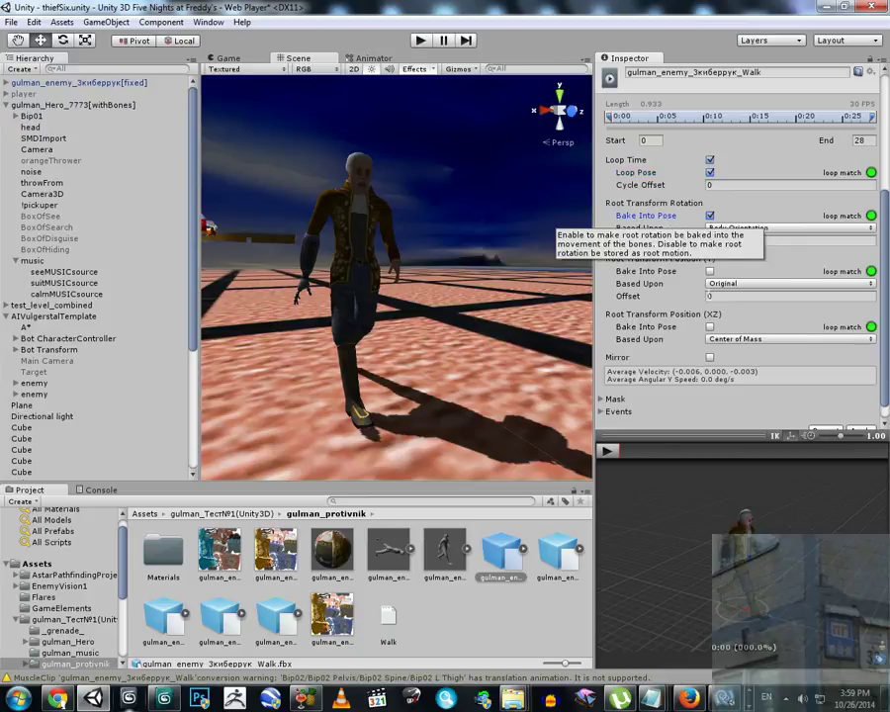
{"action": "left_click", "coordinate": [710, 271]}
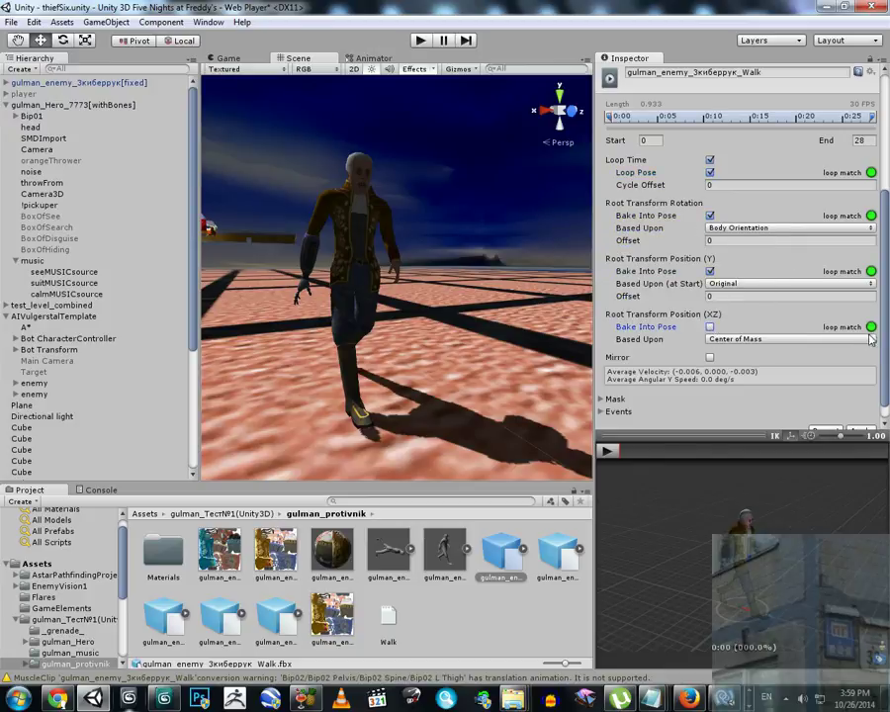
{"action": "left_click", "coordinate": [709, 327]}
{"action": "scroll", "coordinate": [886, 392], "scroll_direction": "down", "scroll_amount": 1}
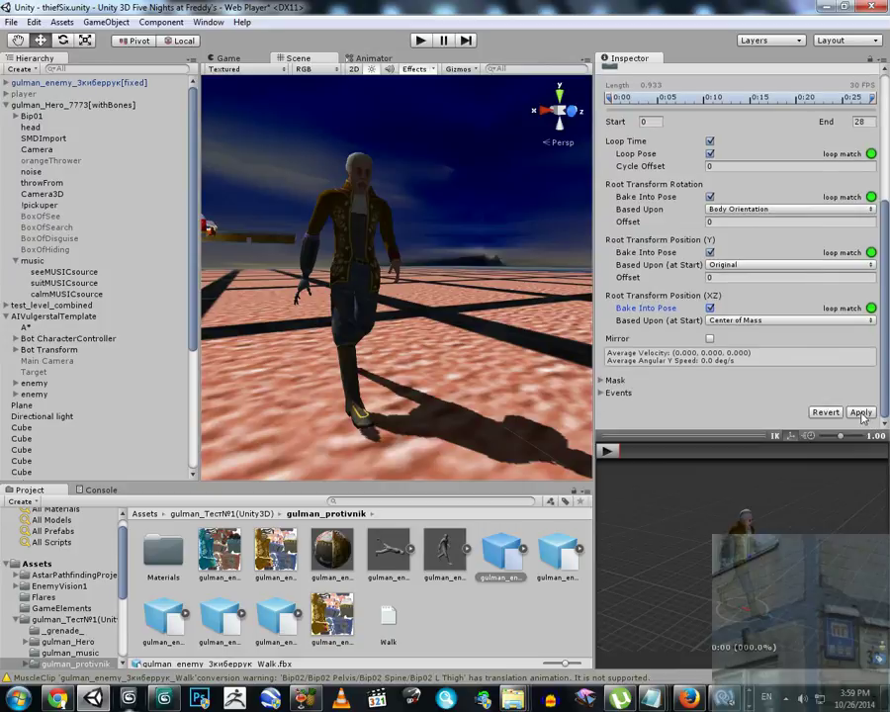
{"action": "left_click", "coordinate": [862, 412]}
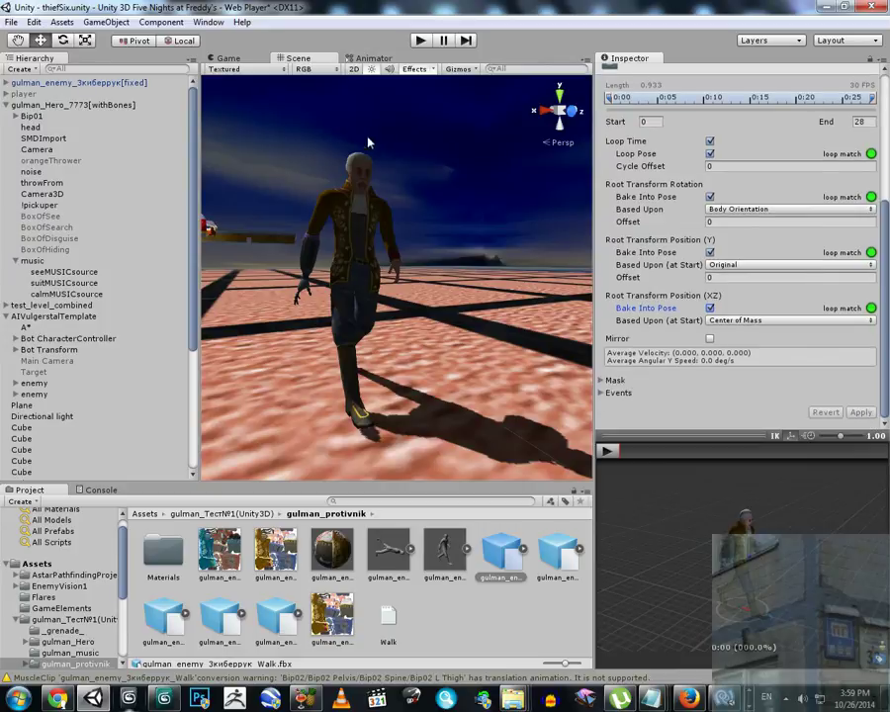
Examine the gulman enemy character in the scene and the red capsule enemies standing near it.
{"action": "key", "text": "s"}
{"action": "right_click_drag", "start_coordinate": [400, 269], "coordinate": [247, 233]}
{"action": "key", "text": "s"}
{"action": "key", "text": "w"}
{"action": "key", "text": "d"}
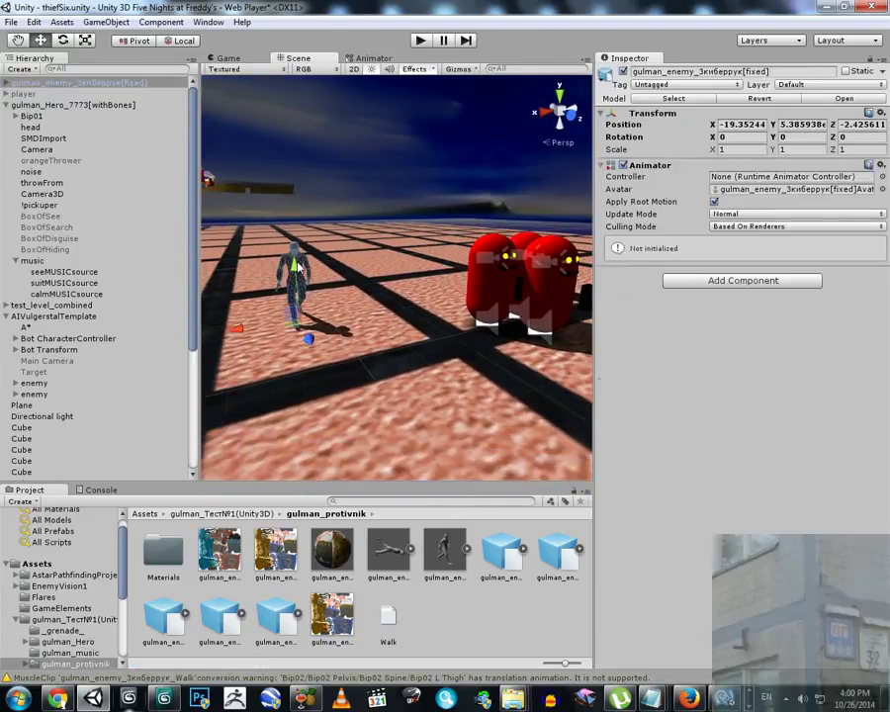
{"action": "left_click", "coordinate": [213, 190]}
{"action": "key", "text": "s"}
{"action": "right_click_drag", "start_coordinate": [457, 212], "coordinate": [465, 245]}
{"action": "key", "text": "w"}
{"action": "key", "text": "s"}
{"action": "key", "text": "f"}
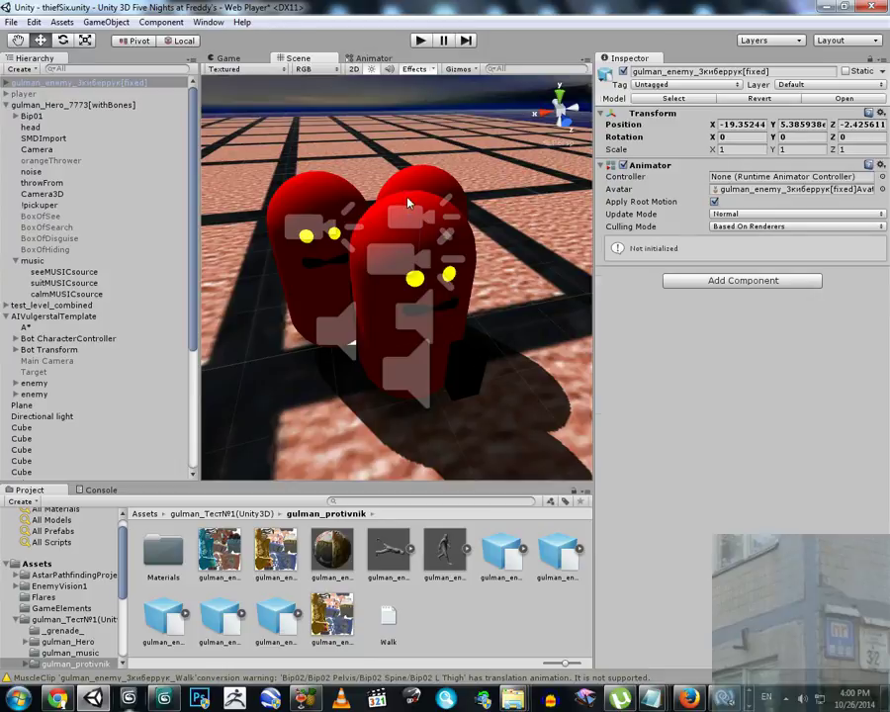
Copy the Transform component of the red capsule's parent enemy object under AIVulgerstalTemplate.
{"action": "left_click", "coordinate": [406, 195]}
{"action": "right_click_drag", "start_coordinate": [414, 199], "coordinate": [416, 204]}
{"action": "key", "text": "s"}
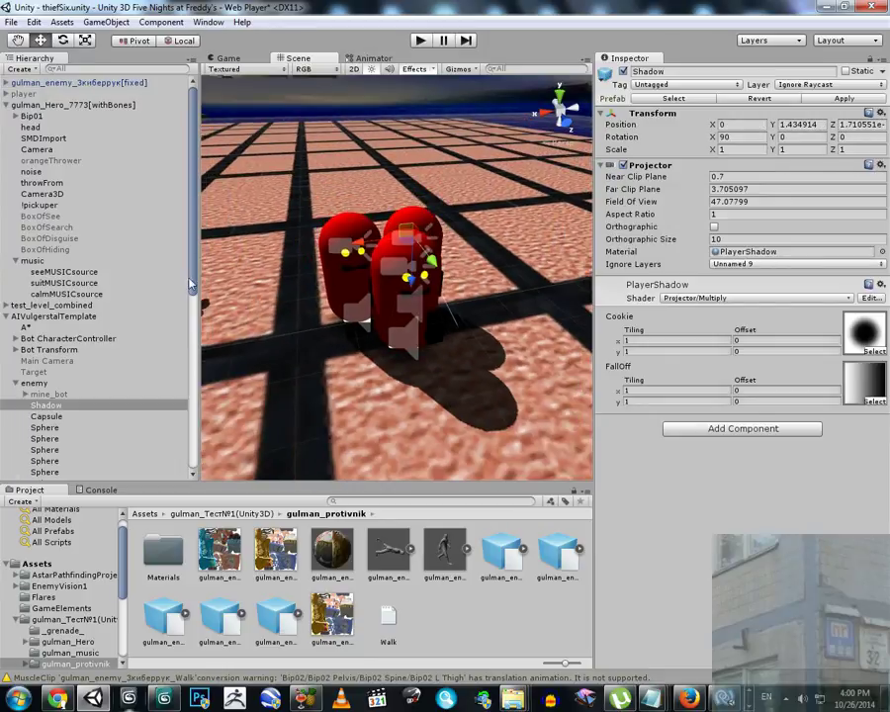
{"action": "left_click", "coordinate": [41, 385]}
{"action": "key", "text": "s"}
{"action": "right_click_drag", "start_coordinate": [364, 327], "coordinate": [314, 310]}
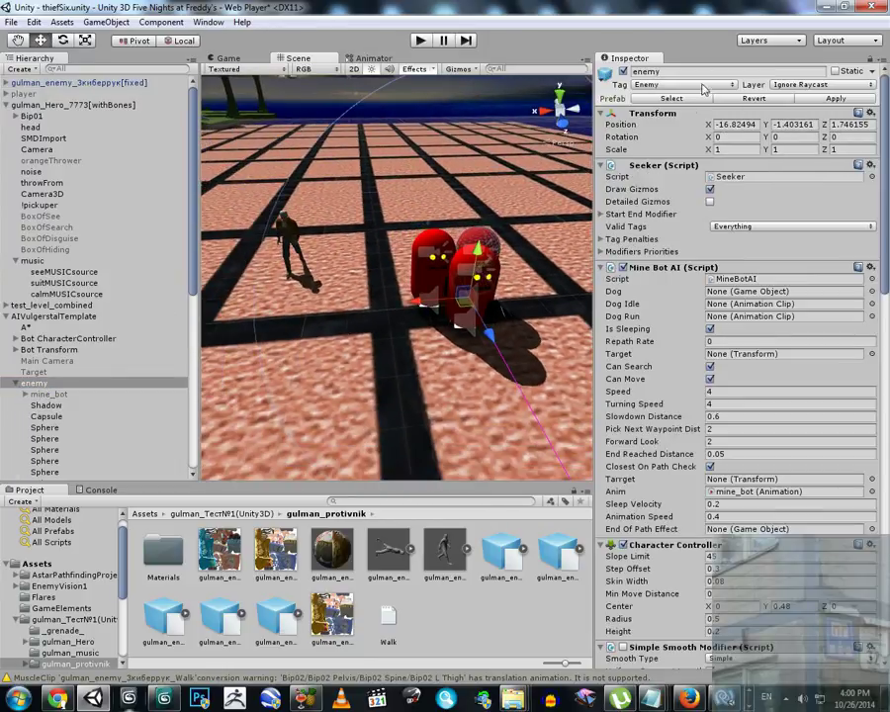
{"action": "right_click", "coordinate": [647, 118]}
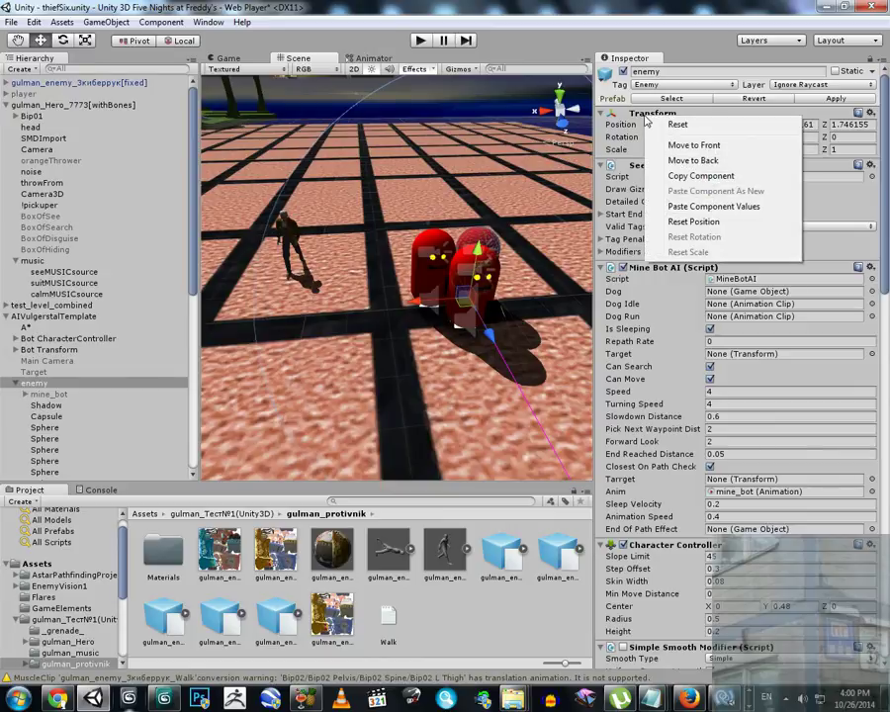
{"action": "left_click", "coordinate": [700, 176]}
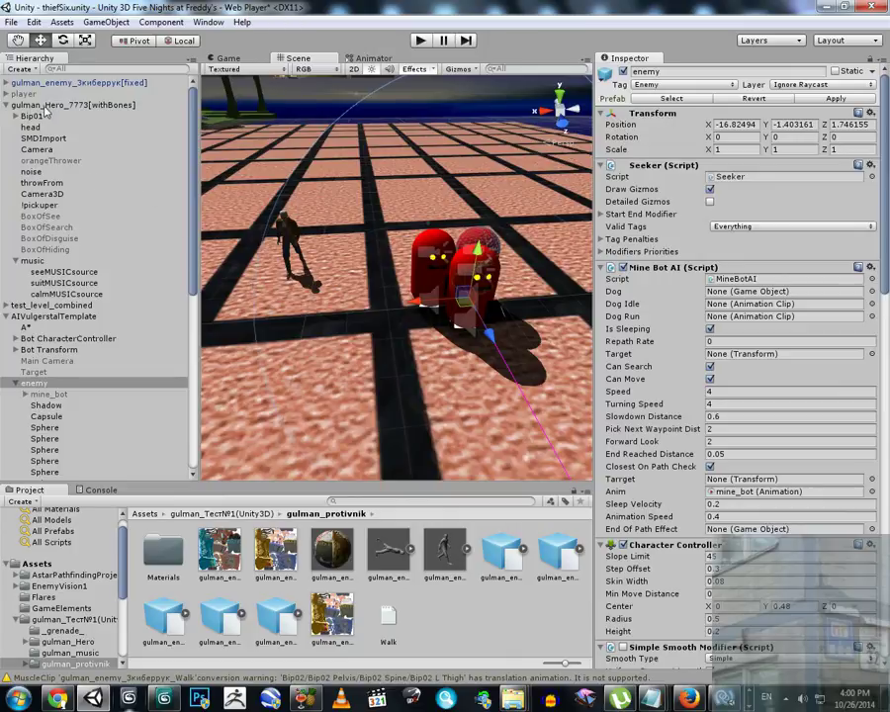
Make gulman_enemy_3киберрук[fixed] a child of AIVulgerstalTemplate and paste the copied enemy transform values onto it.
{"action": "left_click_drag", "start_coordinate": [40, 87], "coordinate": [28, 388]}
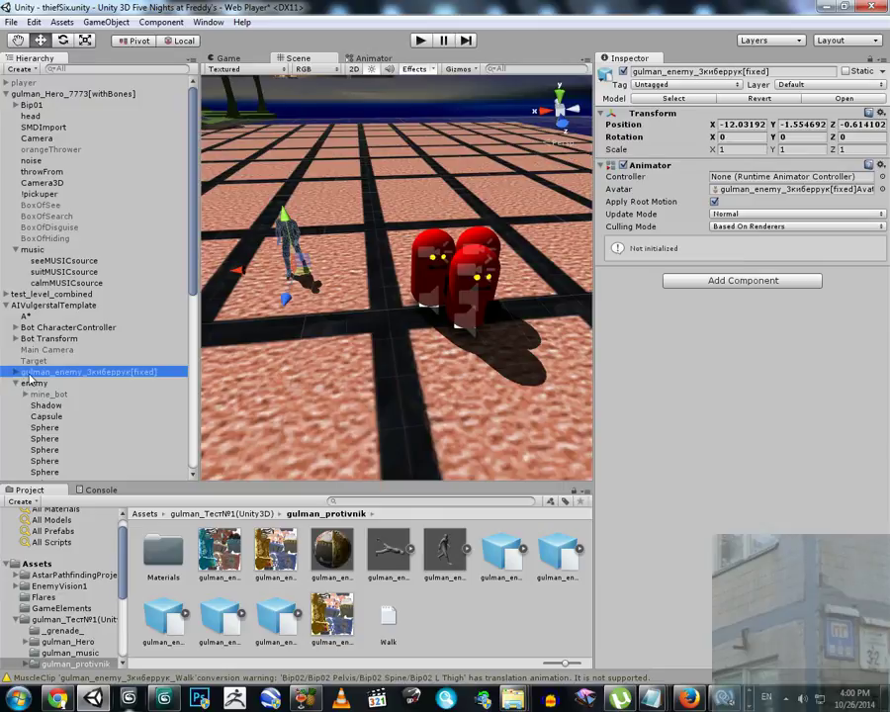
{"action": "left_click", "coordinate": [19, 384]}
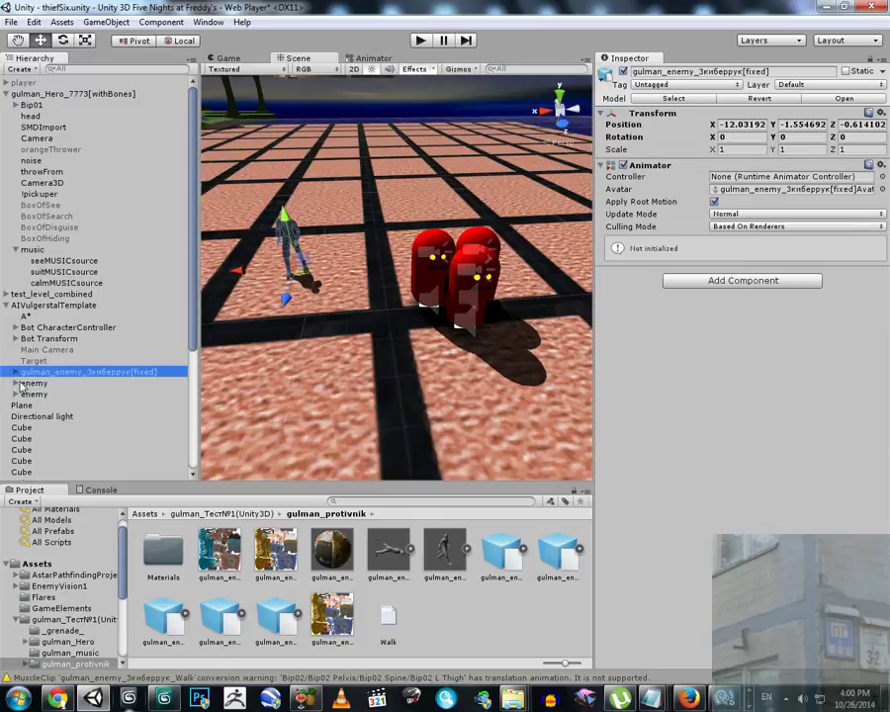
{"action": "right_click", "coordinate": [653, 118]}
{"action": "left_click", "coordinate": [732, 220]}
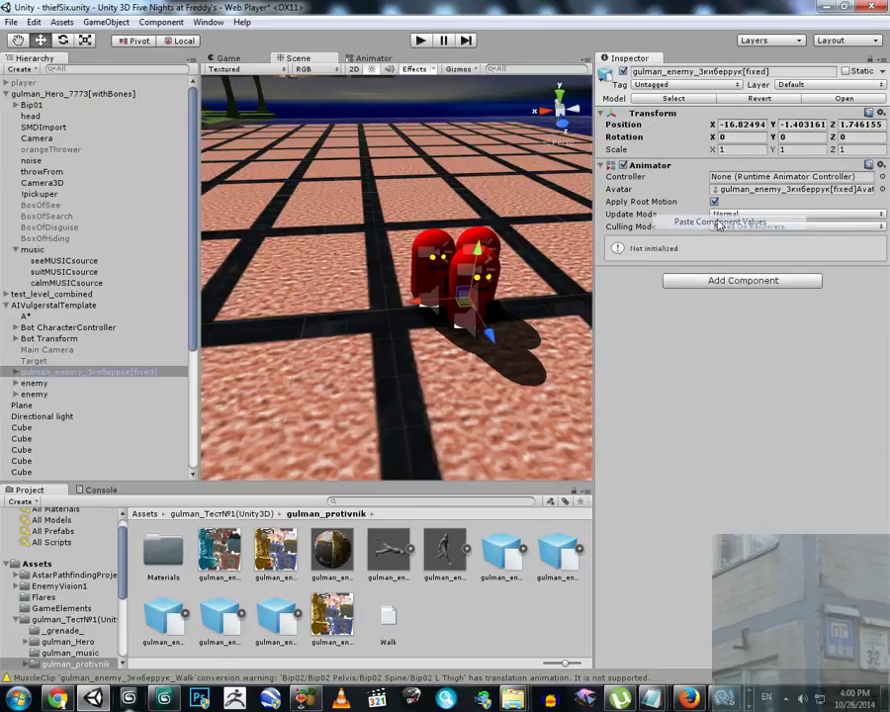
Try raising the character about 1 unit along Y above the red capsules, and undo the move.
{"action": "key", "text": "w"}
{"action": "right_click_drag", "start_coordinate": [398, 294], "coordinate": [528, 245]}
{"action": "key", "text": "s"}
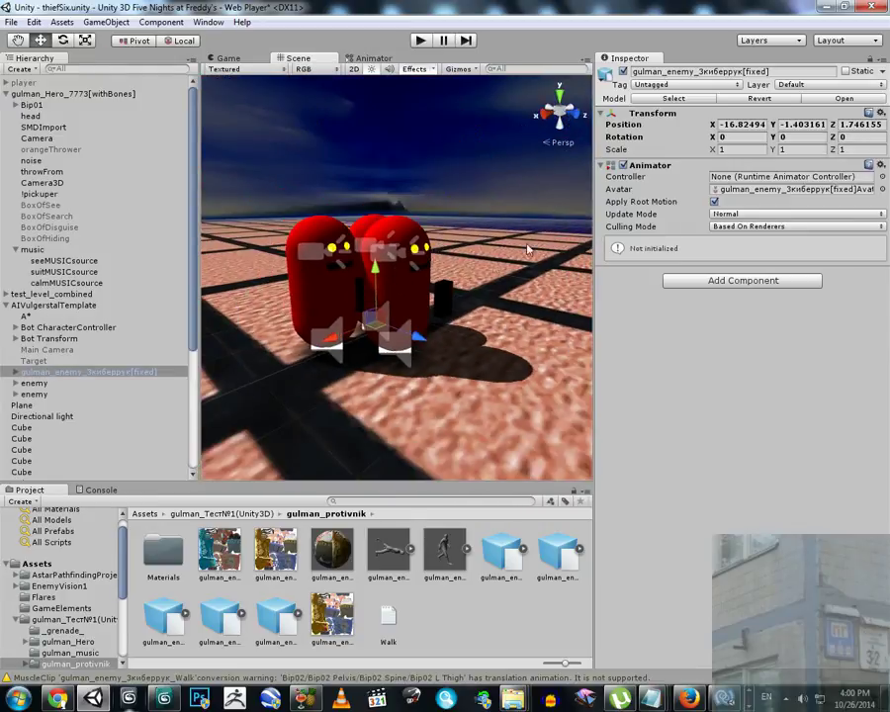
{"action": "left_click_drag", "start_coordinate": [376, 270], "coordinate": [391, 226]}
{"action": "key", "text": "w"}
{"action": "right_click_drag", "start_coordinate": [403, 225], "coordinate": [377, 284]}
{"action": "key", "text": "s"}
{"action": "key", "text": "w"}
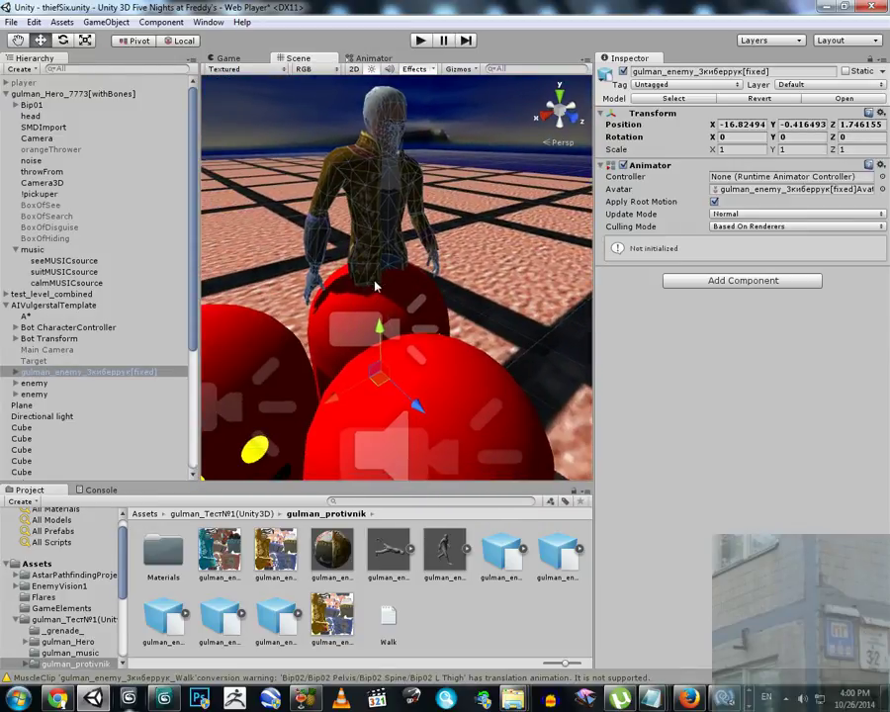
{"action": "key", "text": "ctrl+z"}
Try moving the character out of the capsules from the opposite viewing side, and undo the move.
{"action": "key", "text": "d"}
{"action": "right_click_drag", "start_coordinate": [457, 308], "coordinate": [265, 328]}
{"action": "key", "text": "w"}
{"action": "key", "text": "s"}
{"action": "left_click_drag", "start_coordinate": [411, 308], "coordinate": [384, 255]}
{"action": "key", "text": "ctrl+z"}
{"action": "right_click_drag", "start_coordinate": [384, 255], "coordinate": [381, 254]}
{"action": "key", "text": "w"}
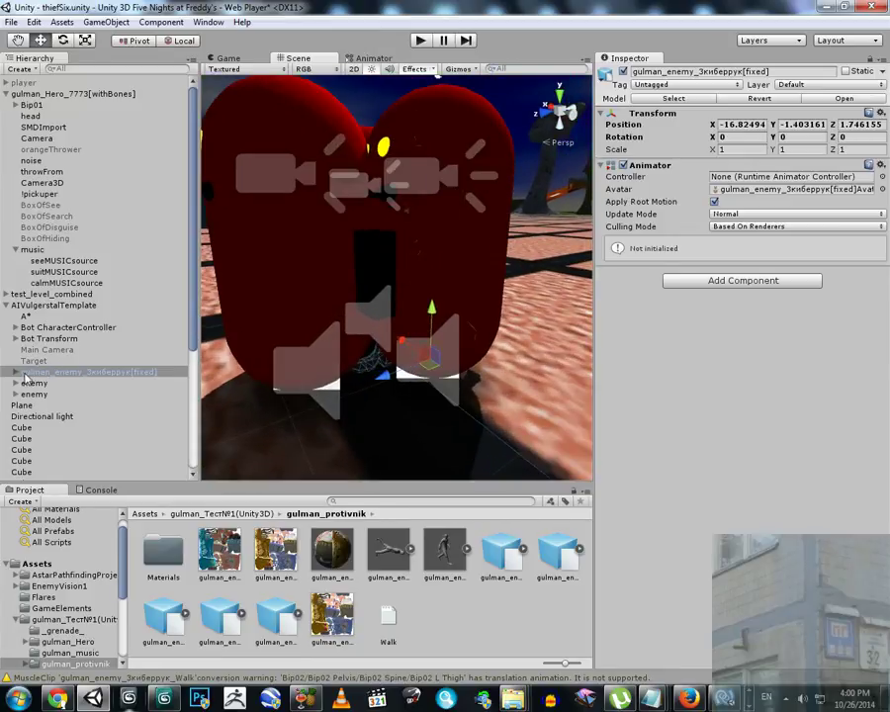
Deactivate the Capsule and all the Sphere children of the first enemy object.
{"action": "left_click", "coordinate": [432, 260]}
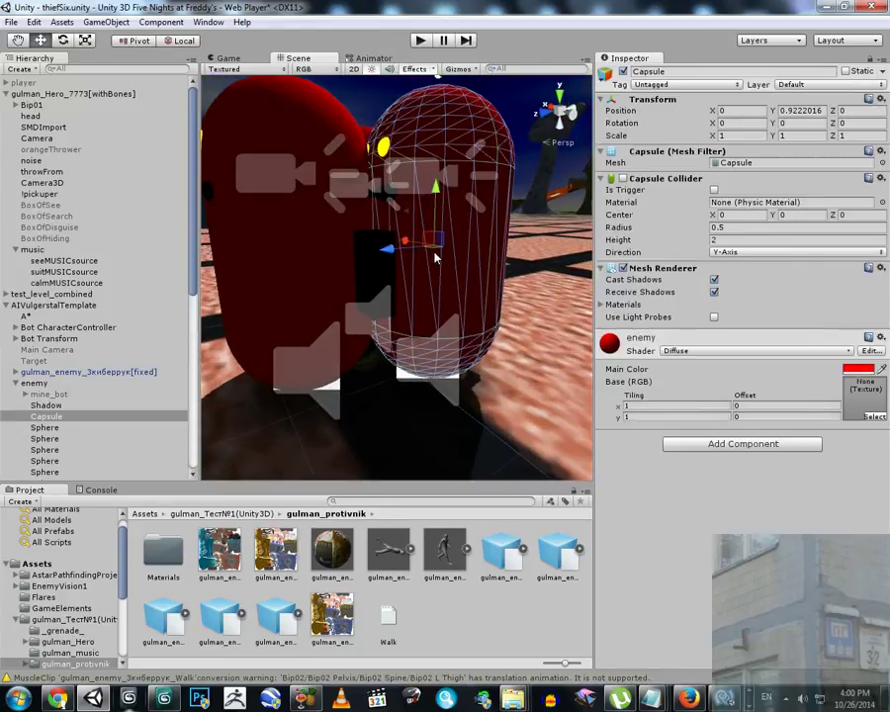
{"action": "right_click_drag", "start_coordinate": [456, 309], "coordinate": [455, 316]}
{"action": "key", "text": "s"}
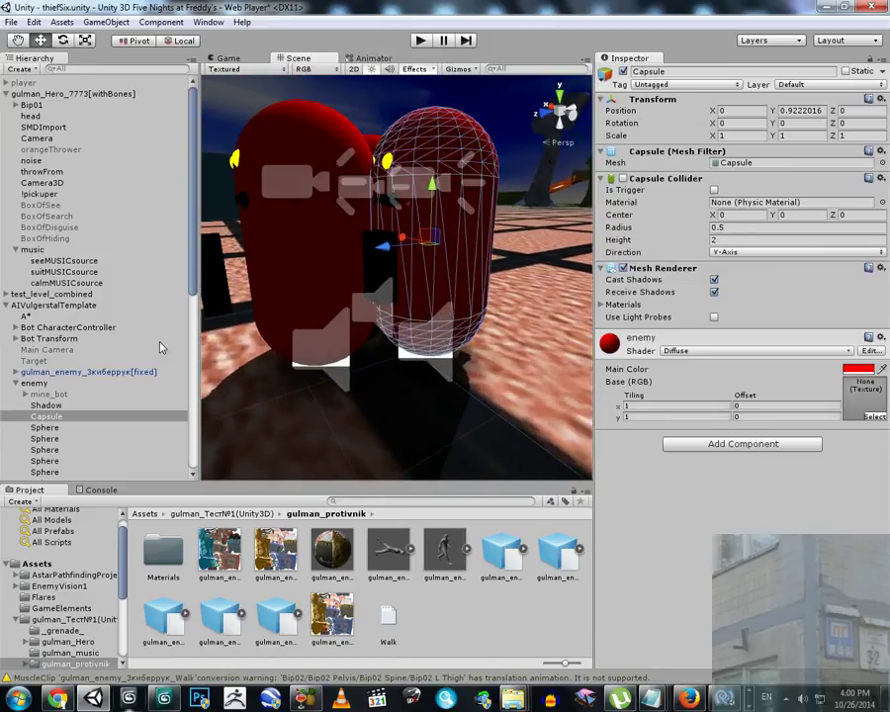
{"action": "left_click_drag", "start_coordinate": [195, 294], "coordinate": [121, 373]}
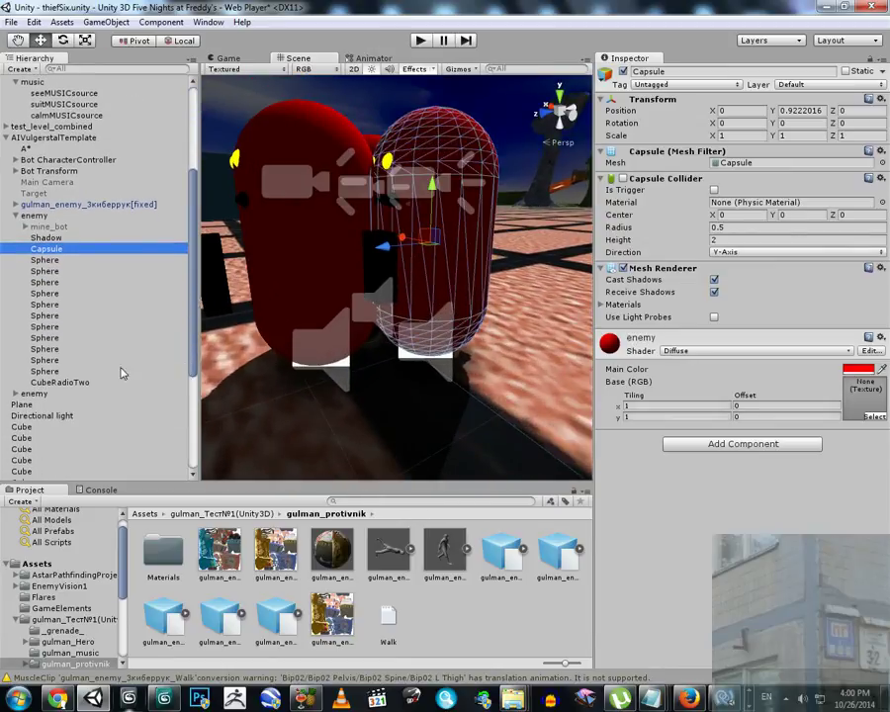
{"action": "left_click", "coordinate": [44, 371]}
{"action": "left_click", "coordinate": [45, 248], "text": "shift"}
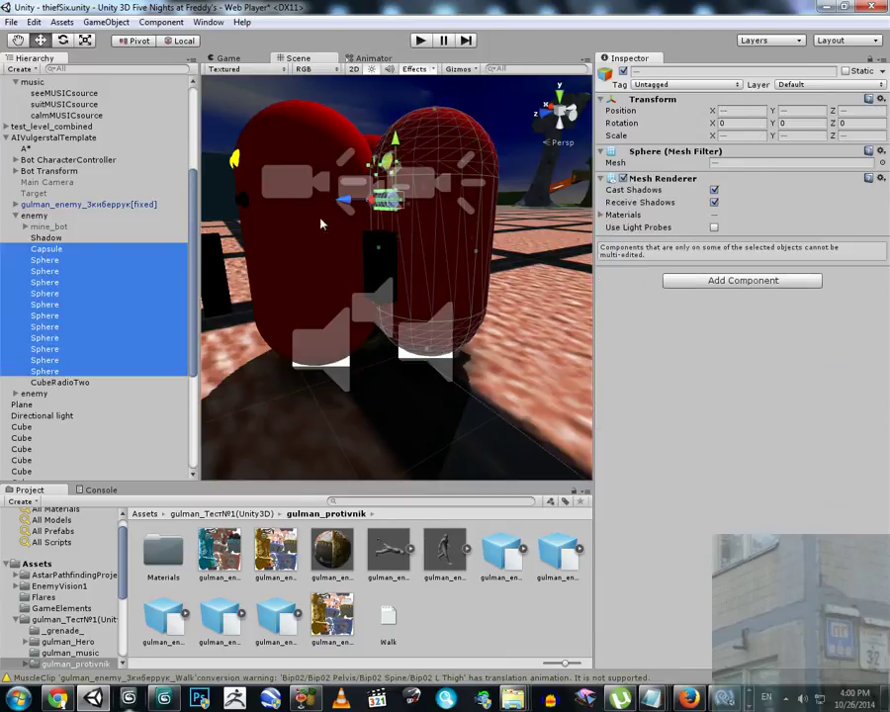
{"action": "left_click", "coordinate": [623, 71]}
{"action": "key", "text": "s"}
{"action": "right_click_drag", "start_coordinate": [459, 243], "coordinate": [469, 288]}
{"action": "key", "text": "w"}
{"action": "key", "text": "s"}
{"action": "key", "text": "w"}
{"action": "key", "text": "s"}
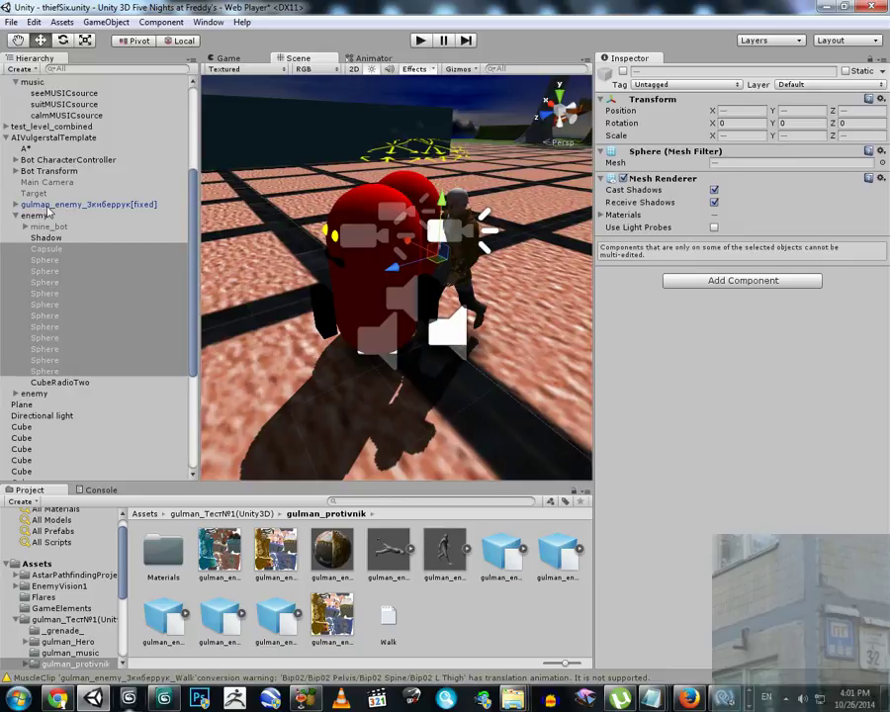
Create an Animator Controller in the gulman_protivnik folder and name it gulman_enemy_3киберрук[fixed]_contrioller, reusing the model's name.
{"action": "left_click", "coordinate": [54, 205]}
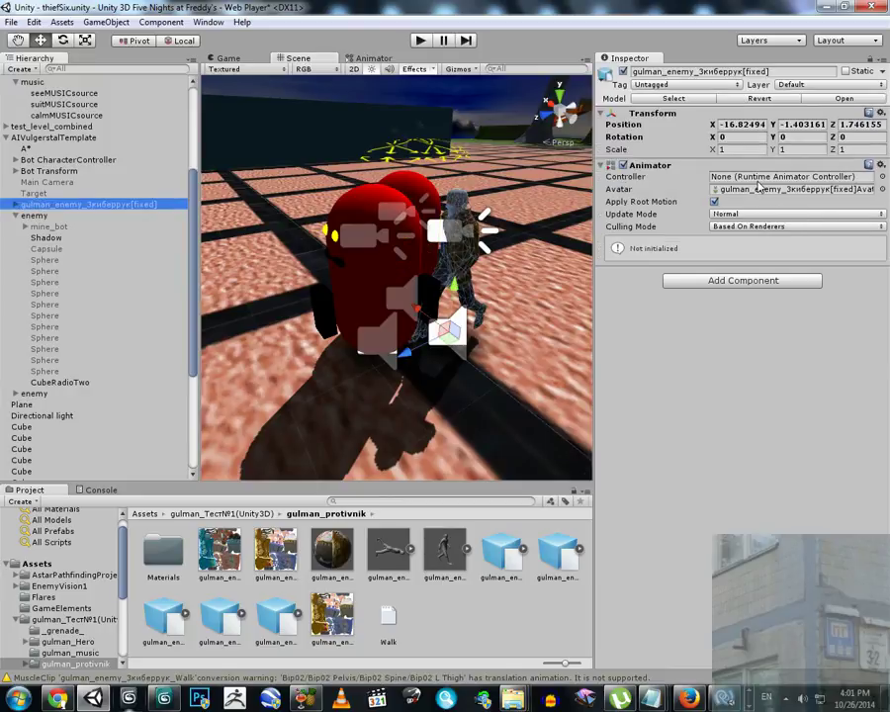
{"action": "right_click", "coordinate": [436, 616]}
{"action": "mouse_move", "coordinate": [472, 397]}
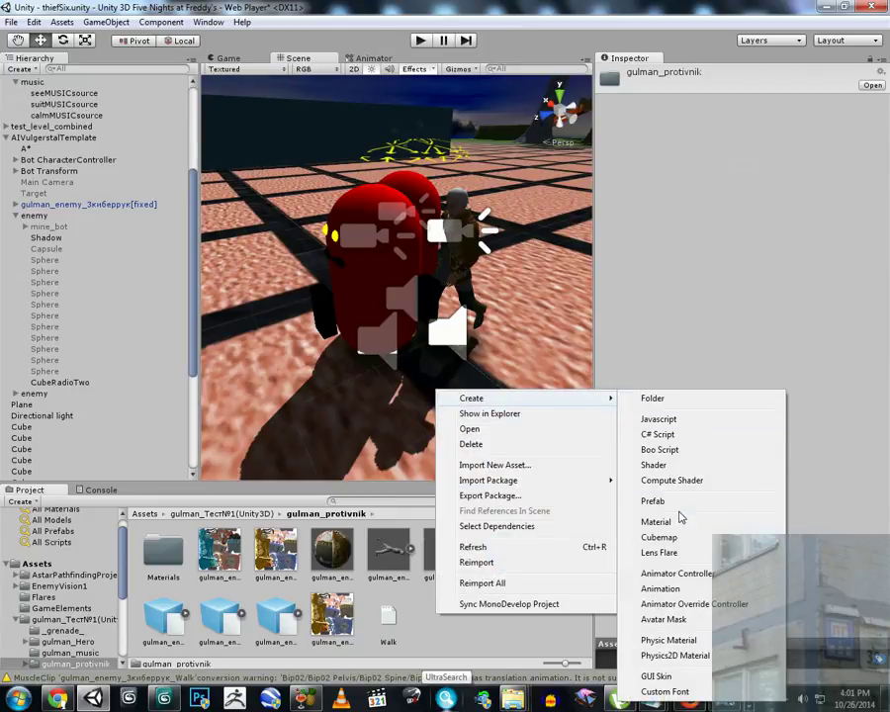
{"action": "left_click", "coordinate": [671, 575]}
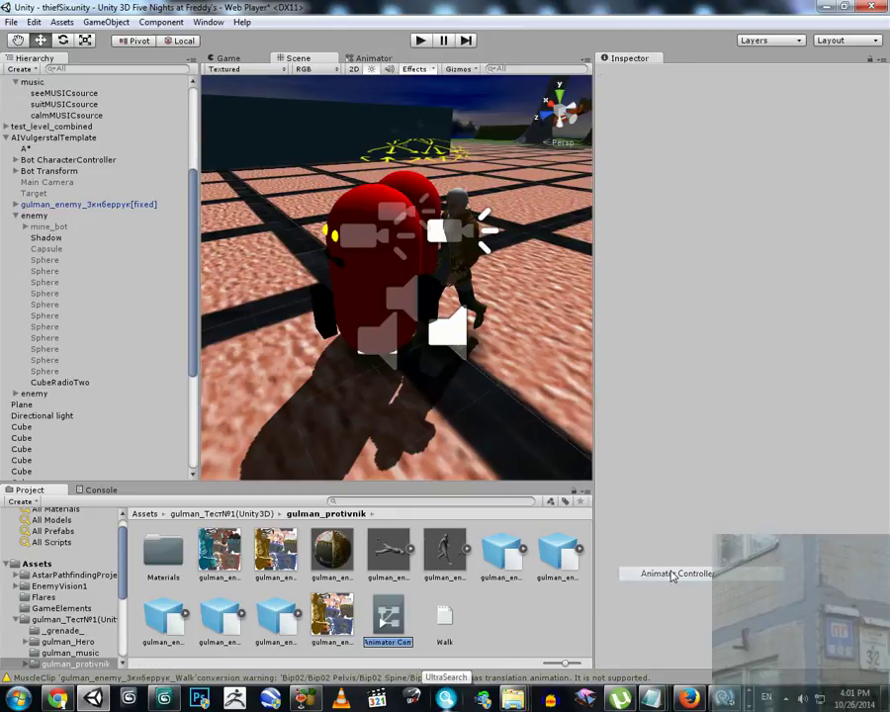
{"action": "left_click", "coordinate": [440, 552]}
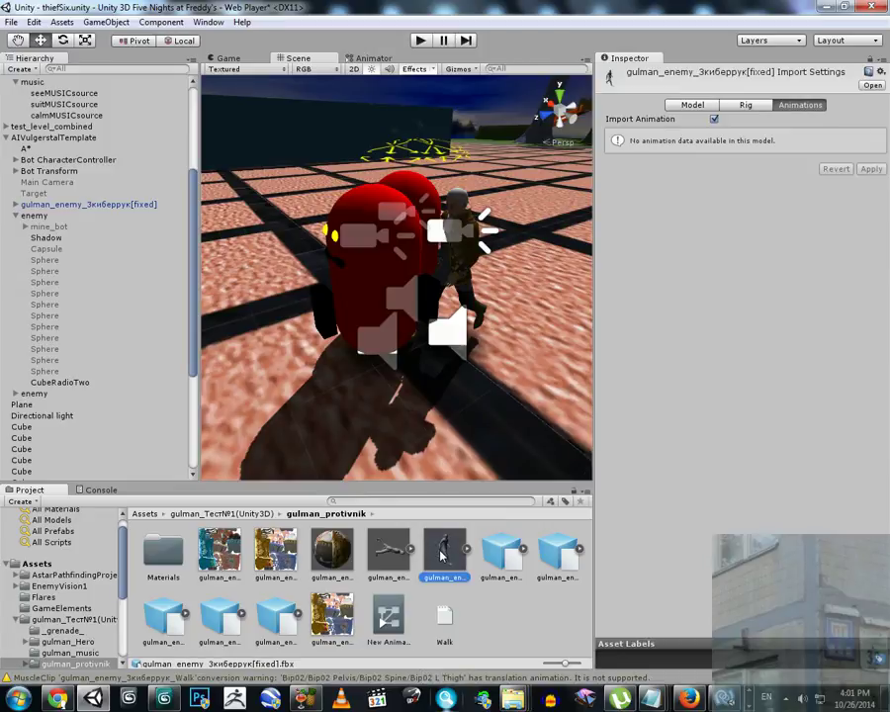
{"action": "left_click", "coordinate": [390, 623]}
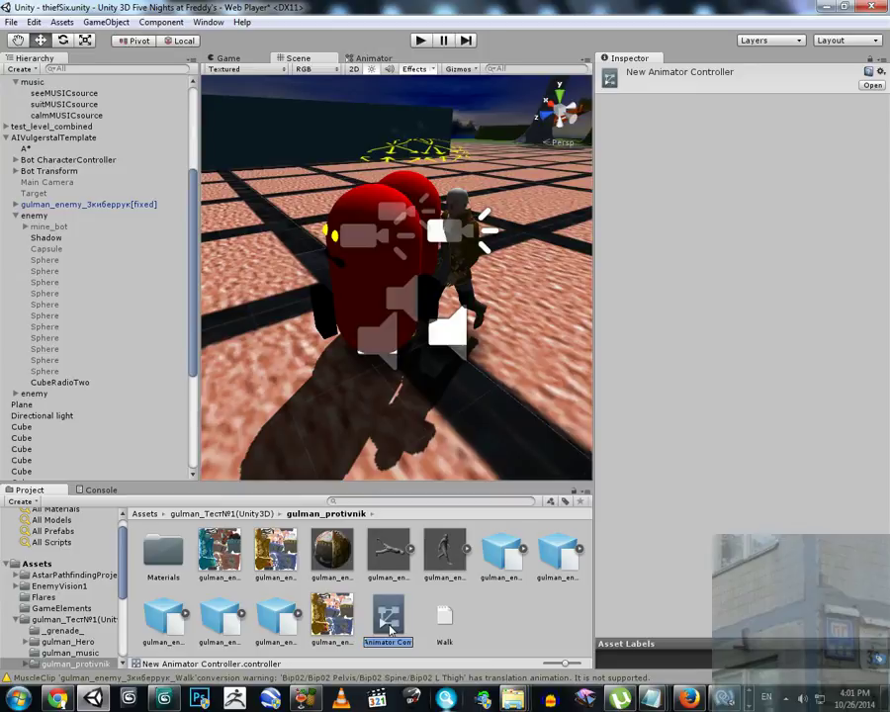
{"action": "key", "text": "F2"}
{"action": "key", "text": "ctrl+v"}
{"action": "type", "text": "_controller"}
{"action": "key", "text": "Return"}
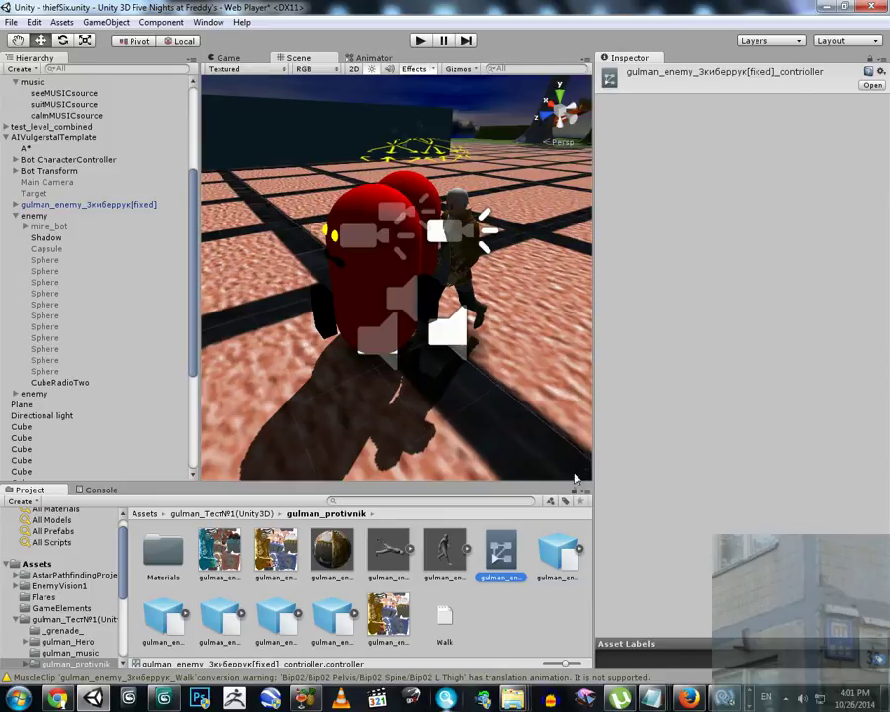
Add an empty state to the new controller's Base Layer and assign gulman_enemy_3киберрук_Walk as its motion.
{"action": "double_click", "coordinate": [505, 550]}
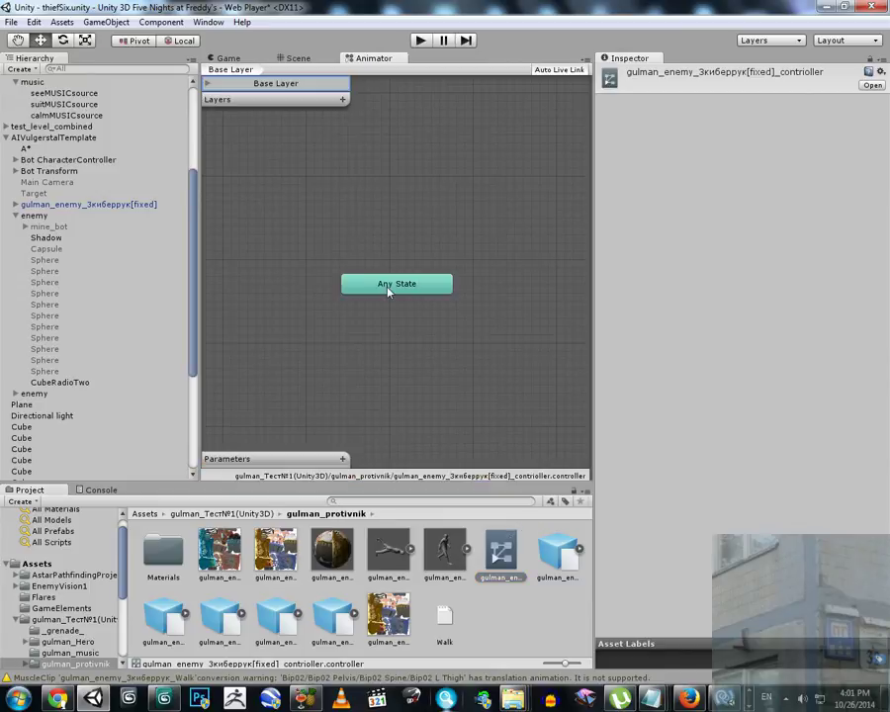
{"action": "right_click", "coordinate": [413, 338]}
{"action": "mouse_move", "coordinate": [554, 339]}
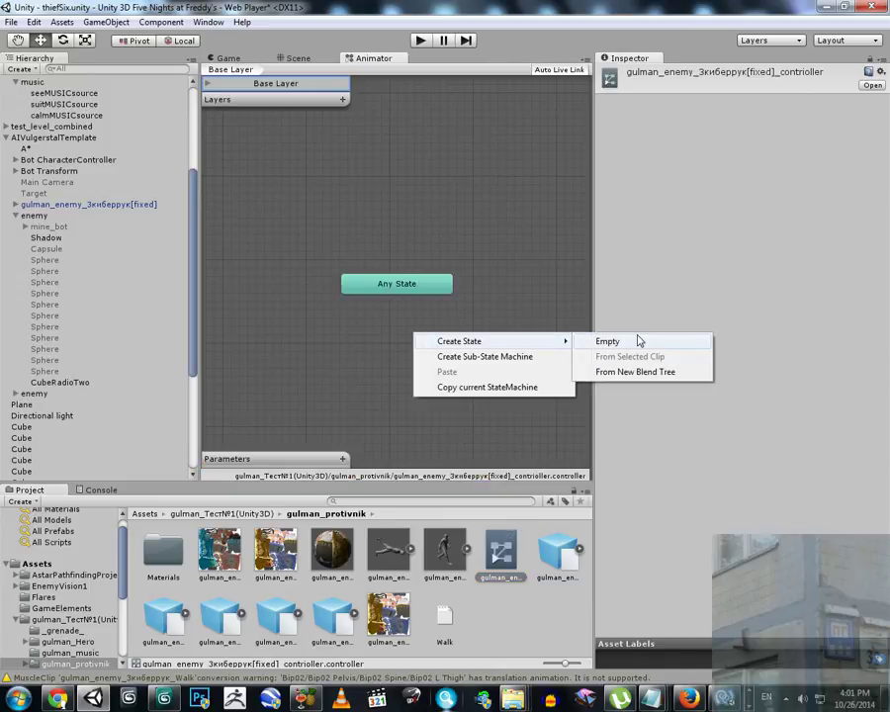
{"action": "left_click", "coordinate": [630, 342]}
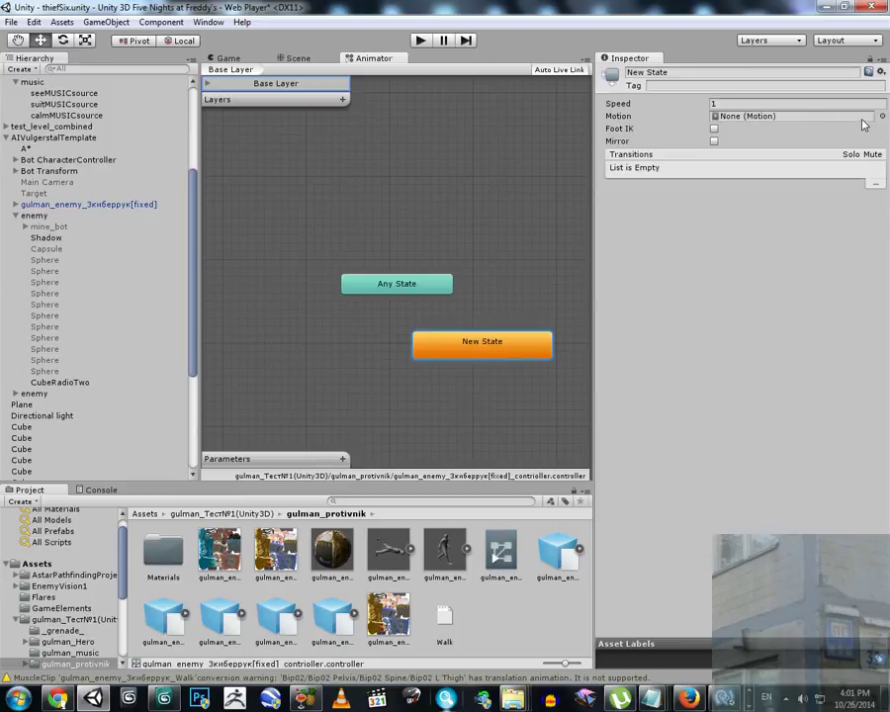
{"action": "left_click", "coordinate": [882, 115]}
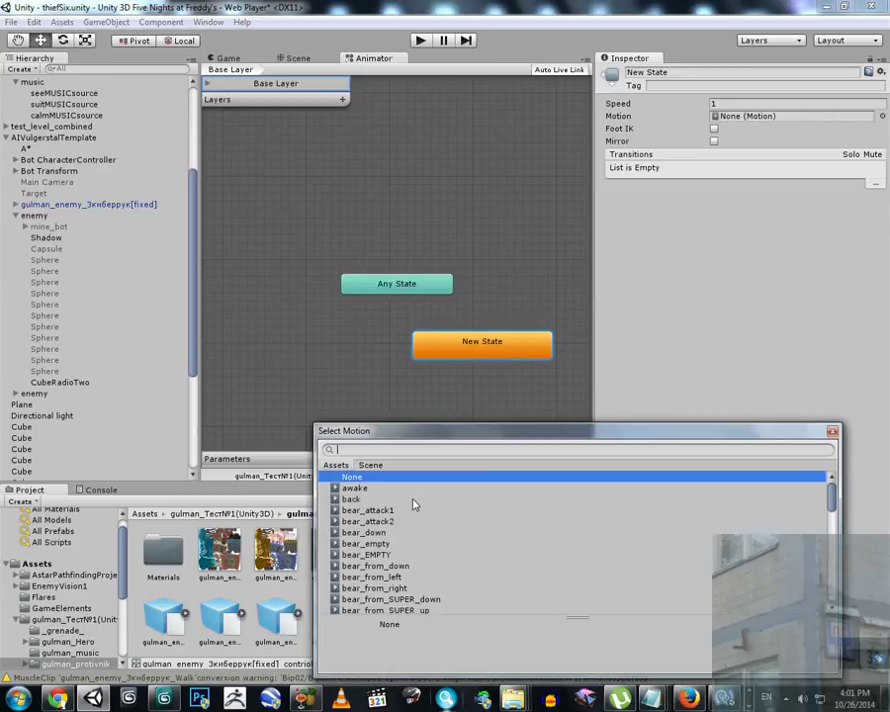
{"action": "type", "text": "walk"}
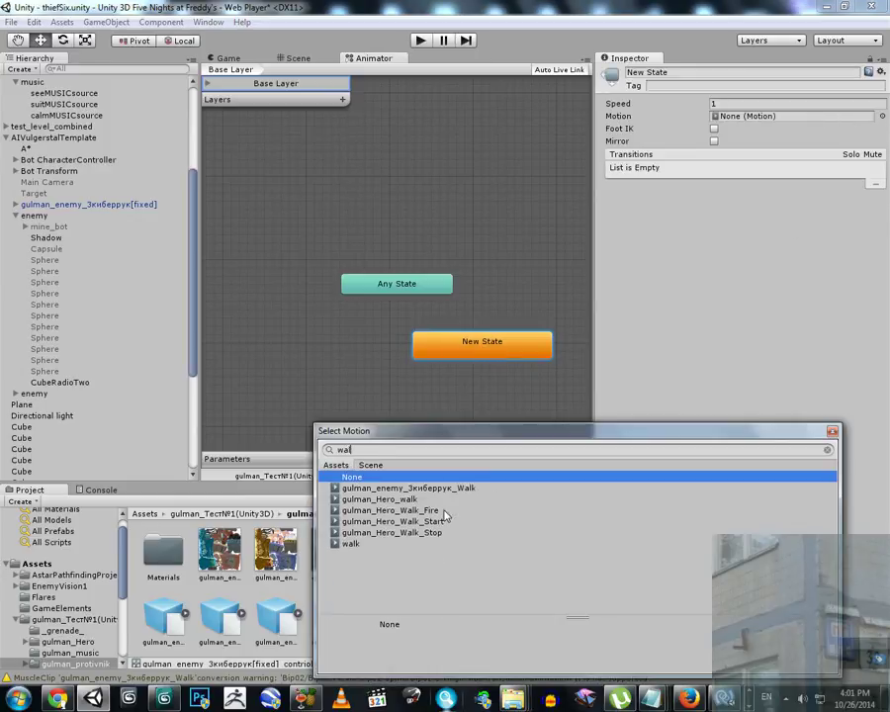
{"action": "left_click", "coordinate": [448, 489]}
{"action": "key", "text": "Return"}
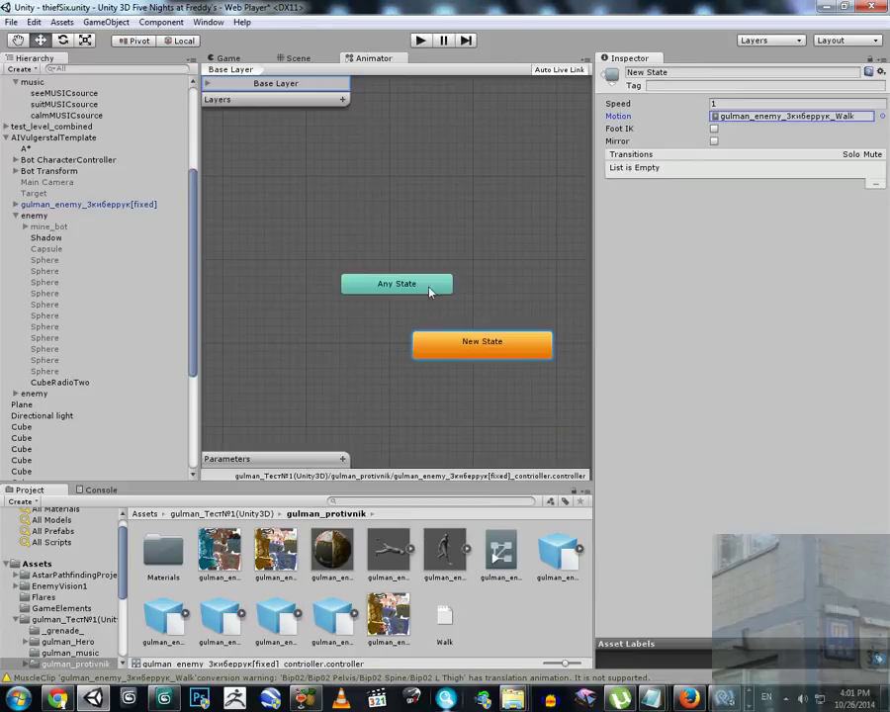
Make a transition from Any State to New State, place New State above Any State, and return to the scene view.
{"action": "right_click", "coordinate": [411, 287]}
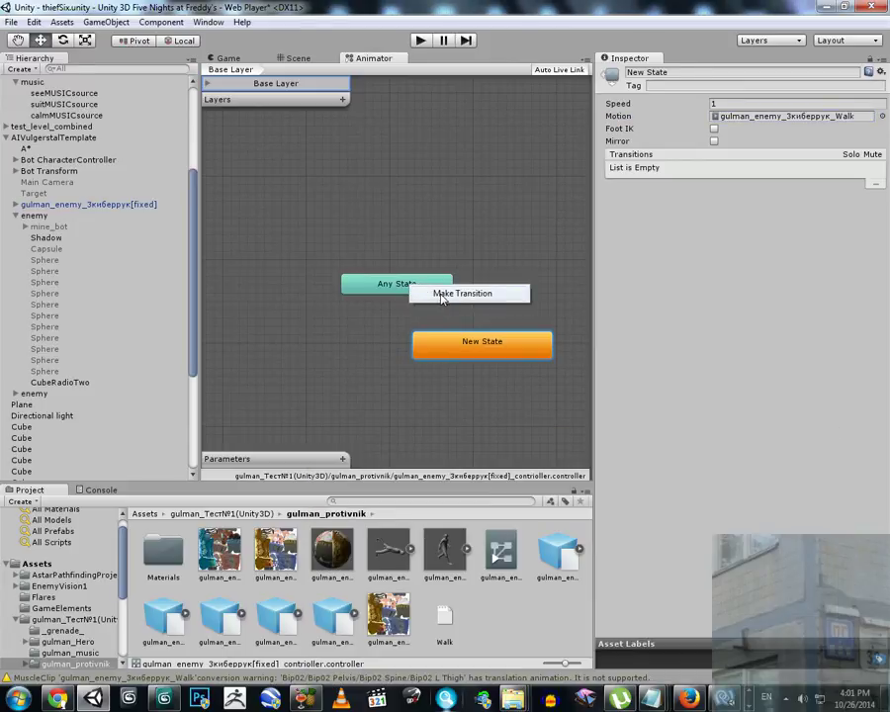
{"action": "left_click", "coordinate": [442, 295]}
{"action": "left_click", "coordinate": [467, 351]}
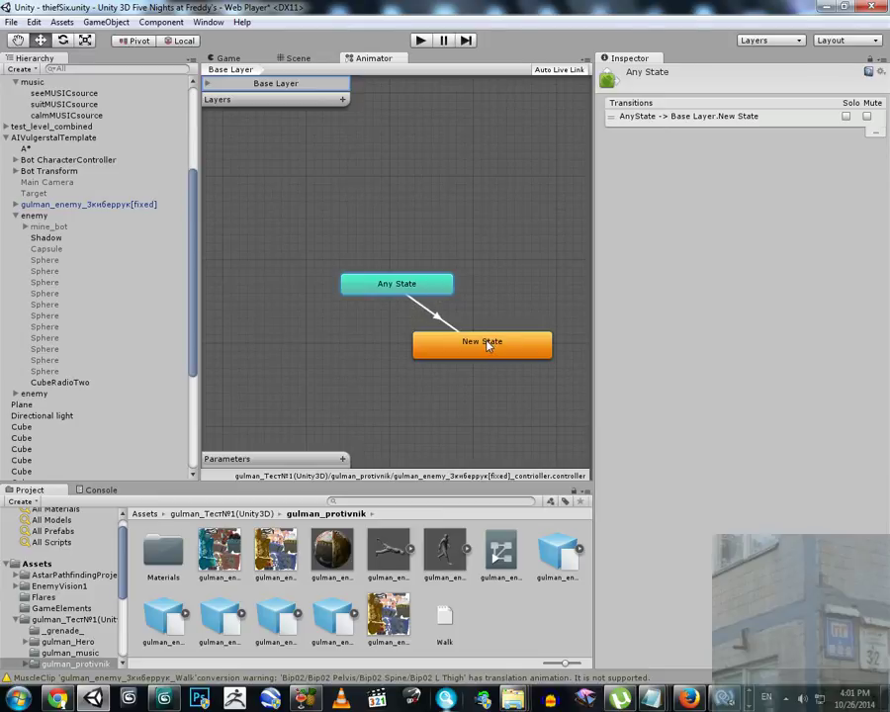
{"action": "left_click", "coordinate": [473, 343]}
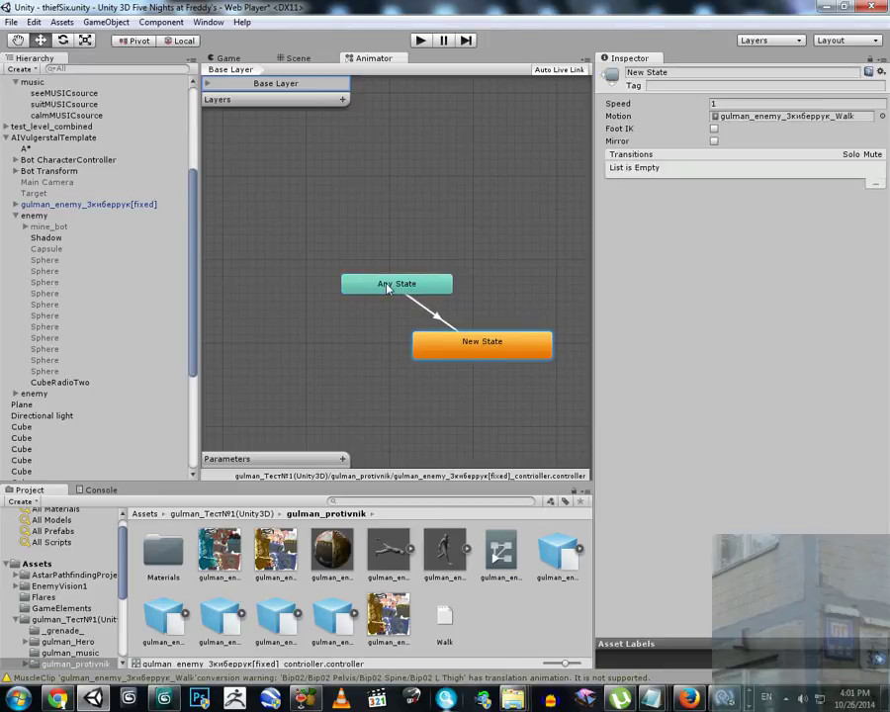
{"action": "left_click", "coordinate": [439, 320]}
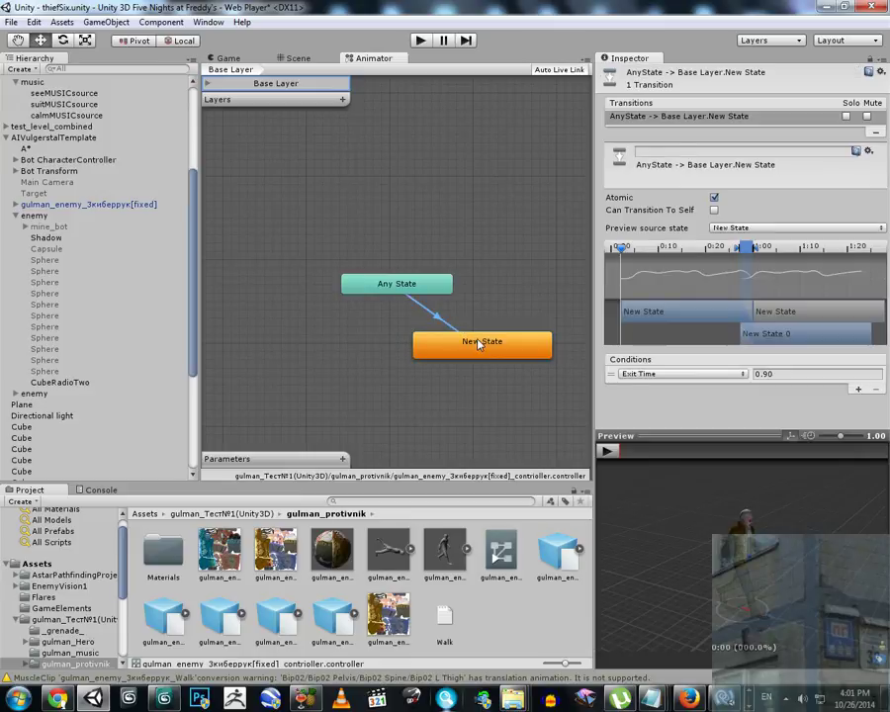
{"action": "left_click_drag", "start_coordinate": [477, 343], "coordinate": [477, 225]}
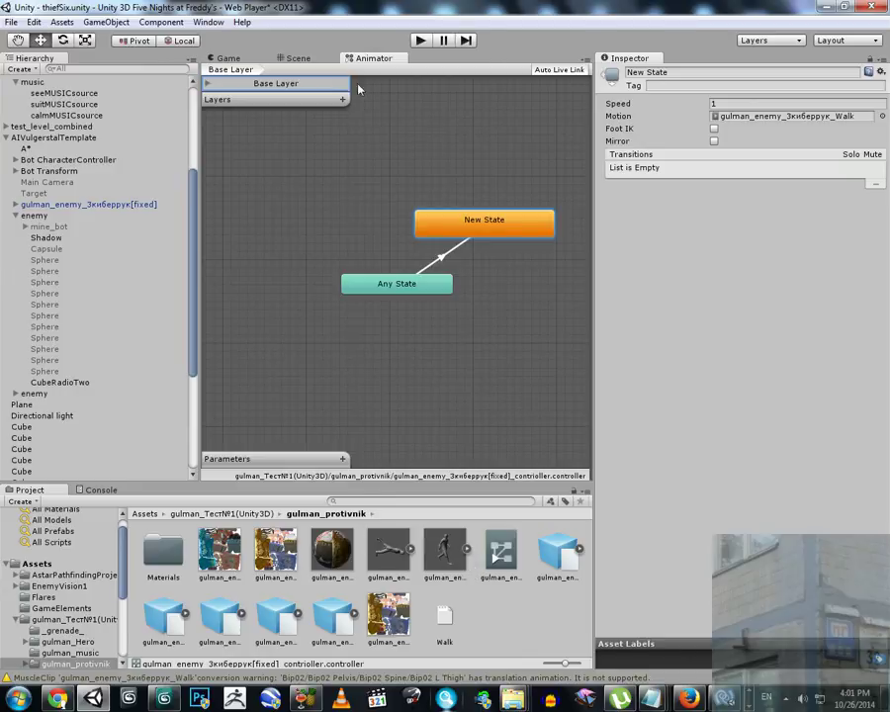
{"action": "left_click", "coordinate": [297, 58]}
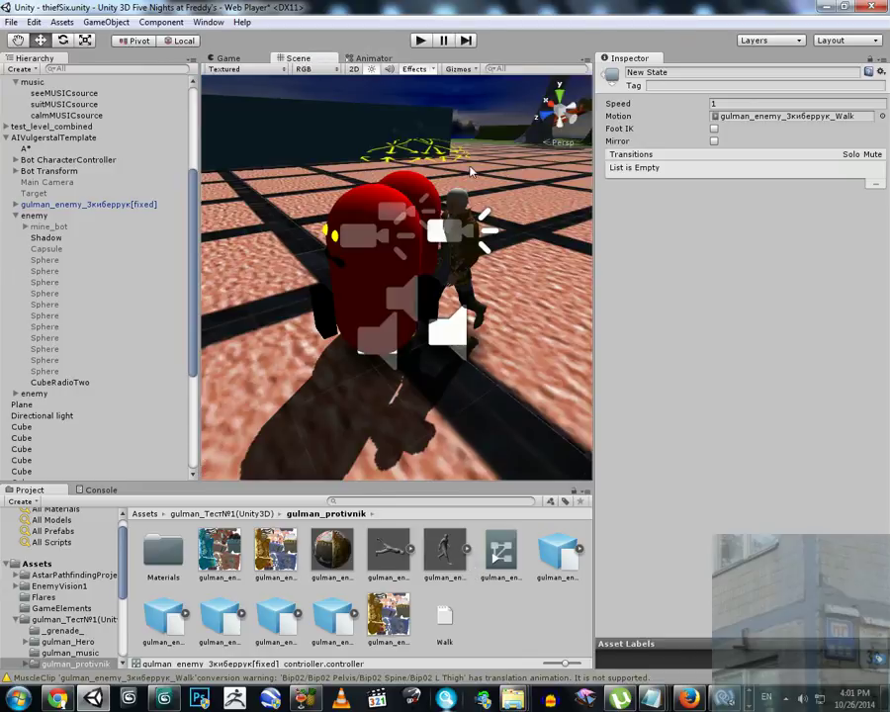
Assign the new gulman_enemy_3киберрук[fixed] Animator Controller to the Animator of the enemy model in the scene.
{"action": "left_click", "coordinate": [126, 205]}
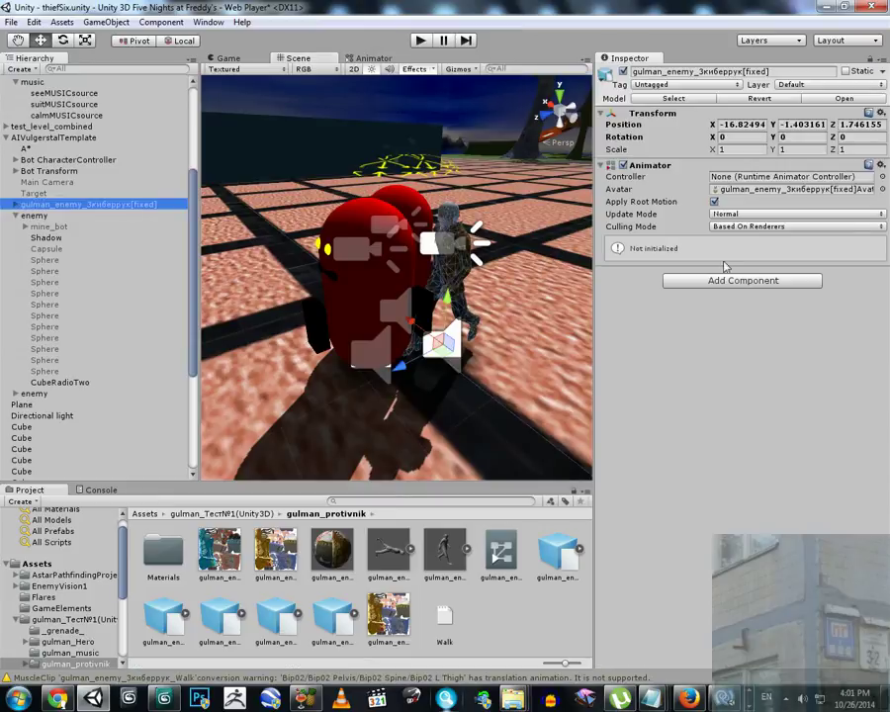
{"action": "left_click", "coordinate": [881, 177]}
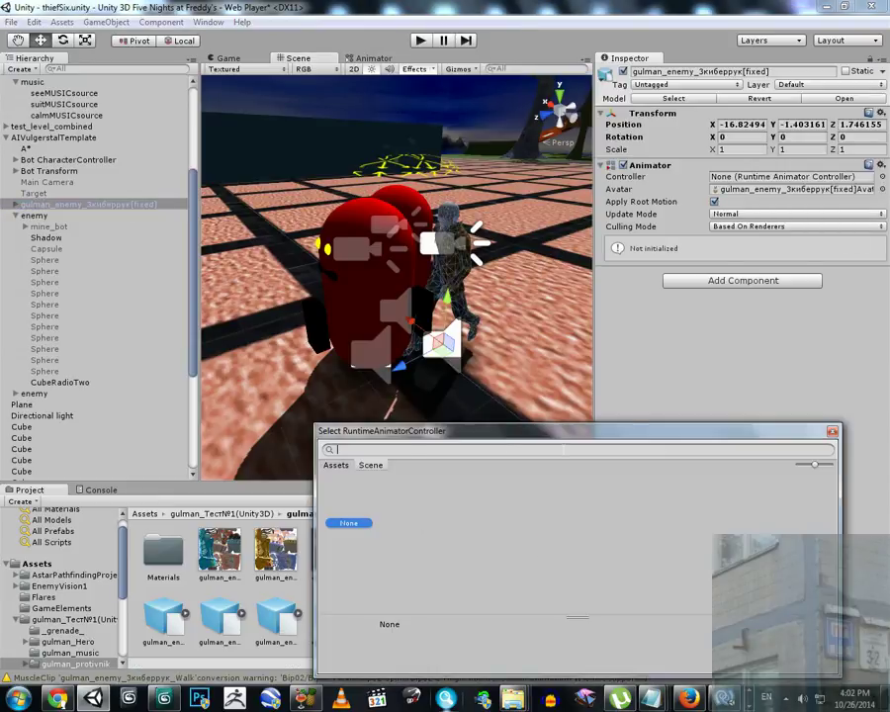
{"action": "left_click", "coordinate": [334, 467]}
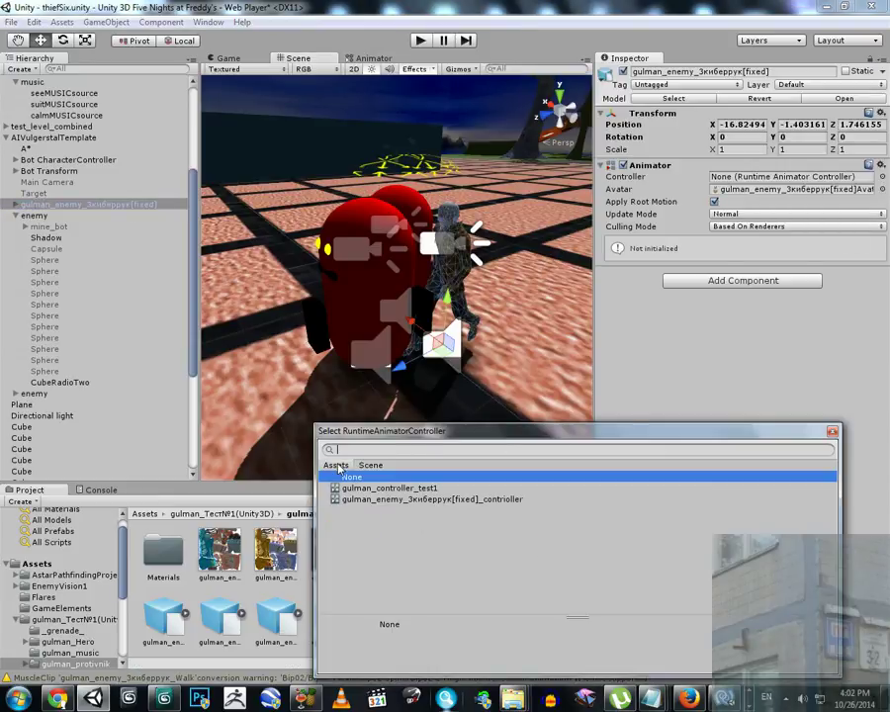
{"action": "left_click", "coordinate": [439, 500]}
{"action": "left_click", "coordinate": [833, 432]}
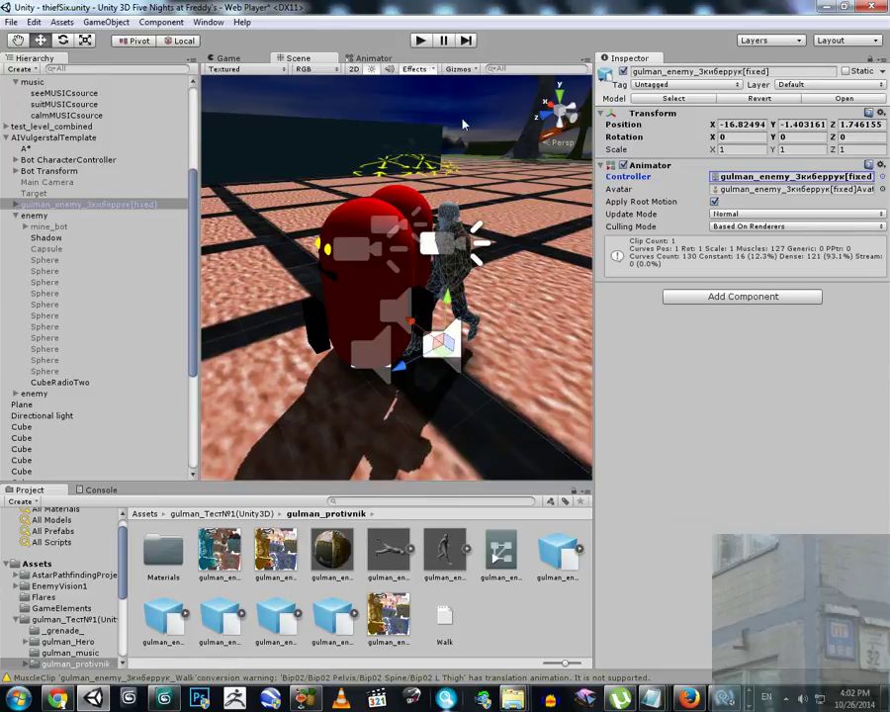
Play-test the scene in a maximized Game view and walk the hero past the poster wall into the closet beside the bench.
{"action": "left_click", "coordinate": [235, 59]}
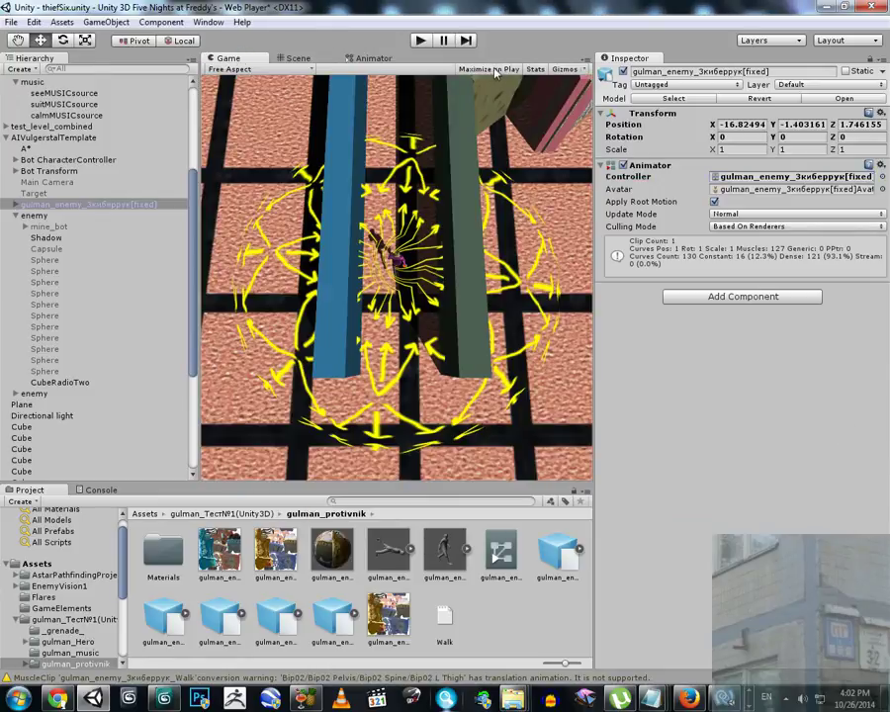
{"action": "left_click", "coordinate": [421, 41]}
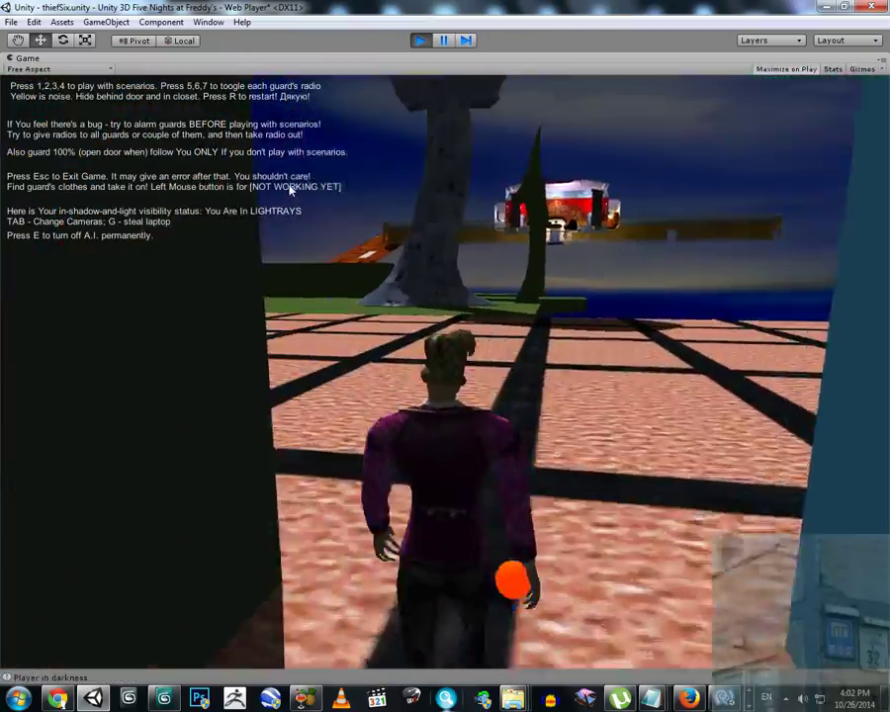
{"action": "key", "text": "w"}
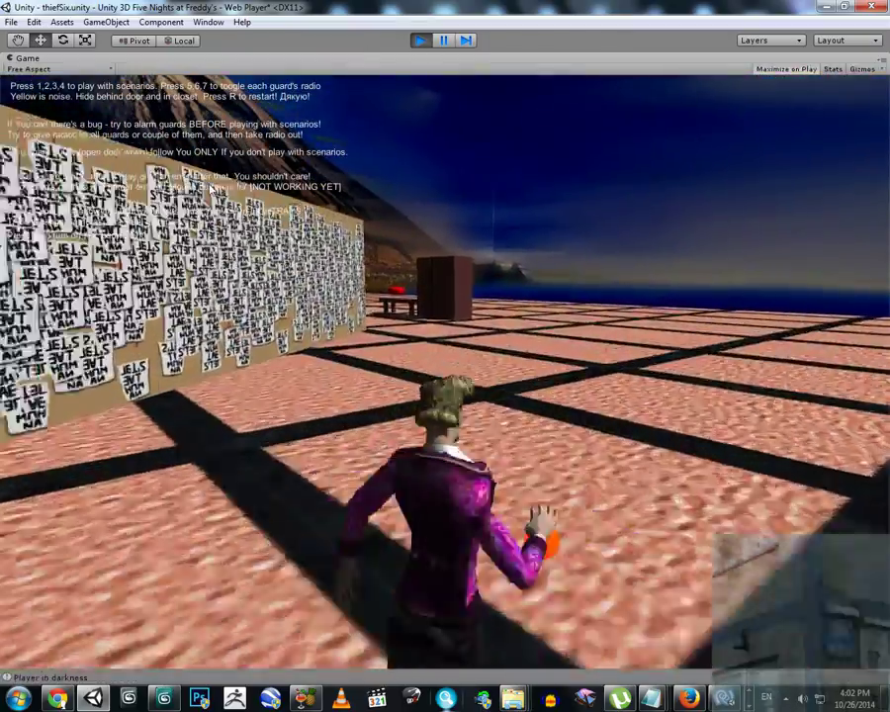
{"action": "key", "text": "w"}
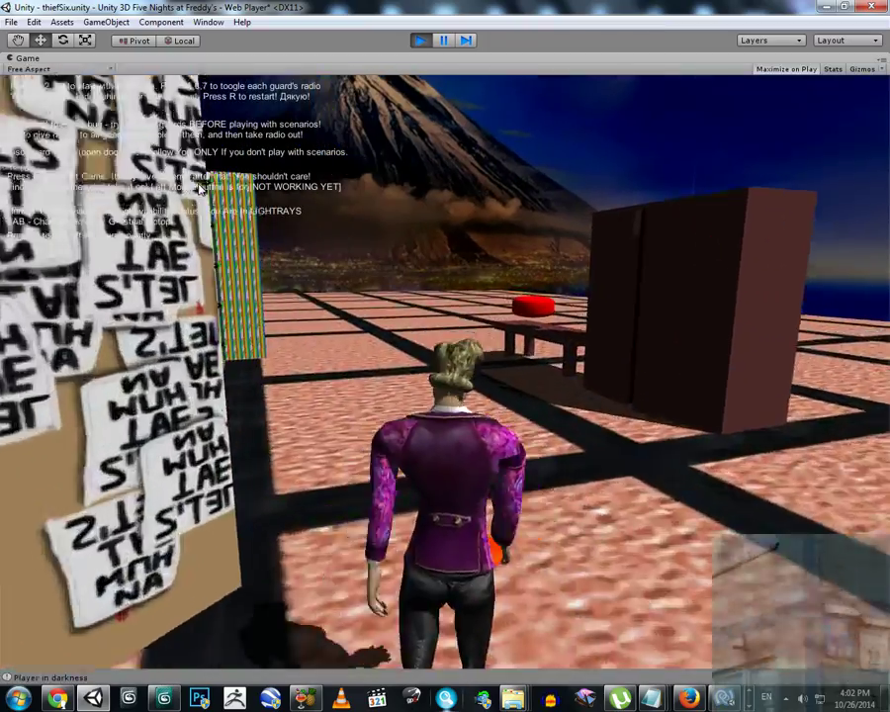
{"action": "key", "text": "w"}
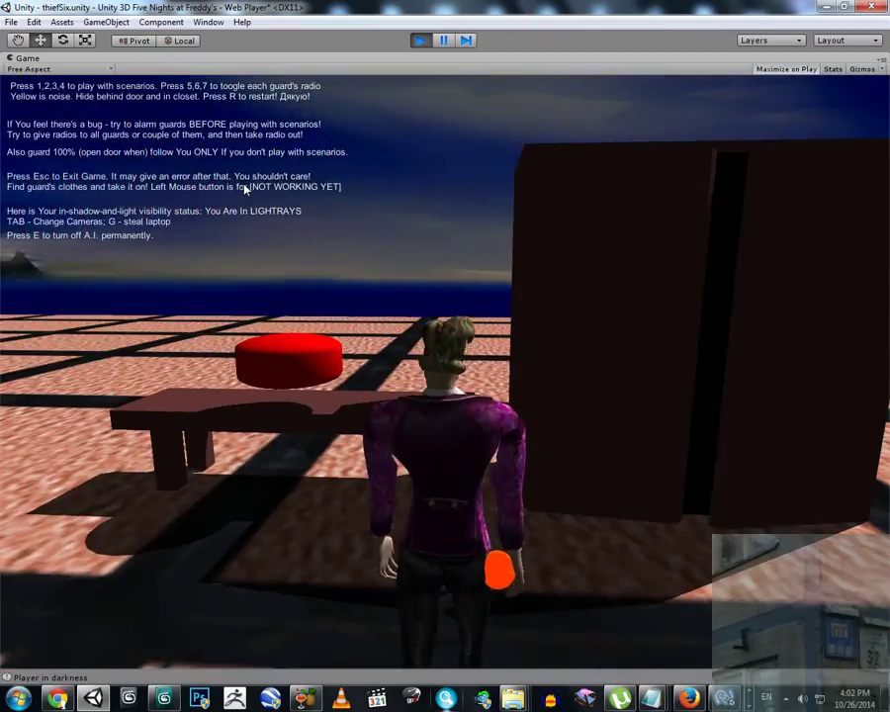
{"action": "key", "text": "w"}
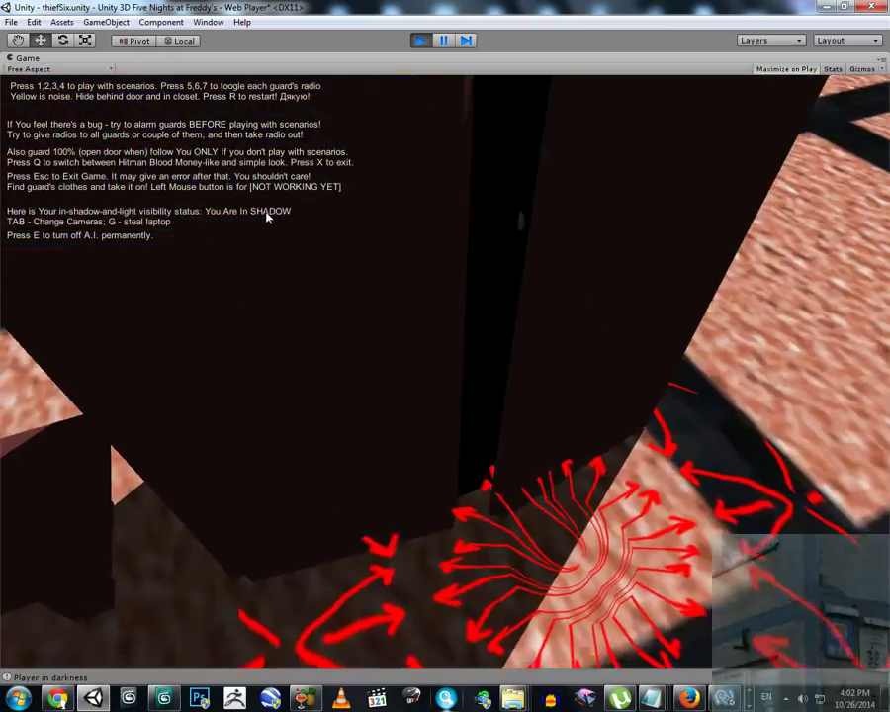
Toggle the hiding view, leave the closet, switch cameras, walk the disguised hero to the enemies, and pause the game.
{"action": "key", "text": "q"}
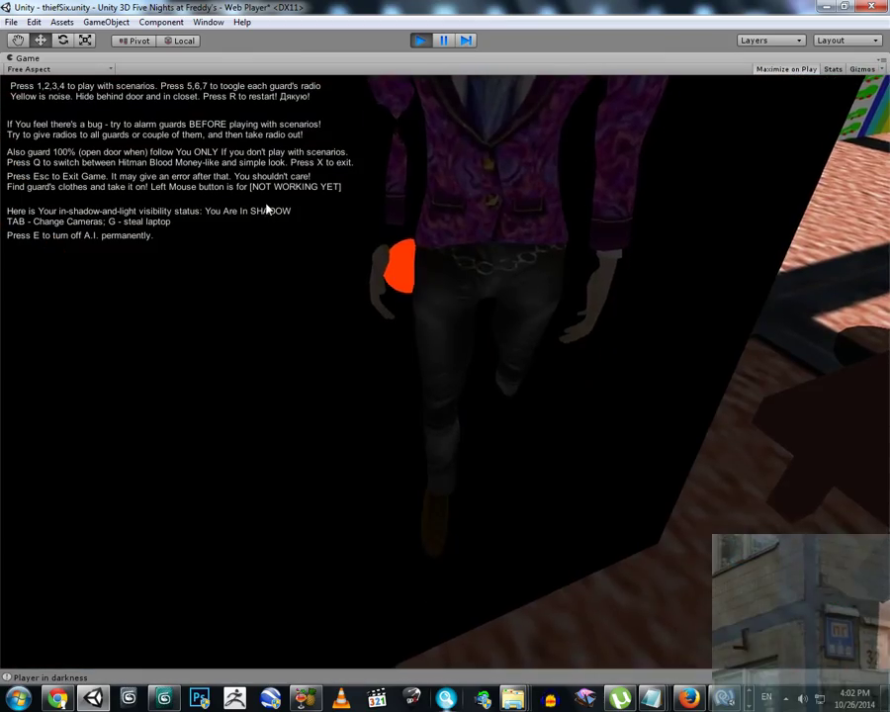
{"action": "key", "text": "q"}
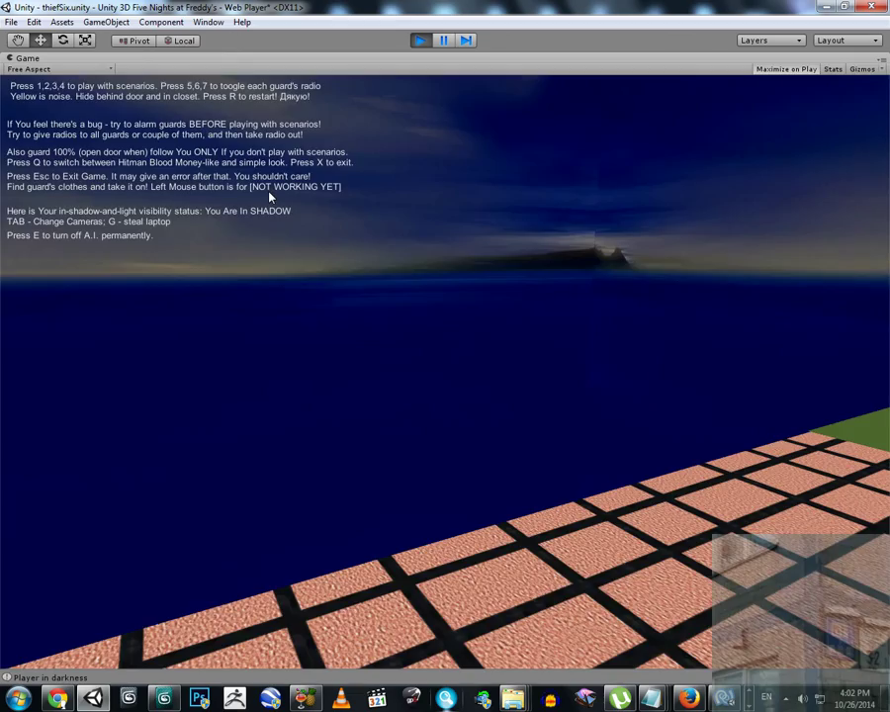
{"action": "key", "text": "x"}
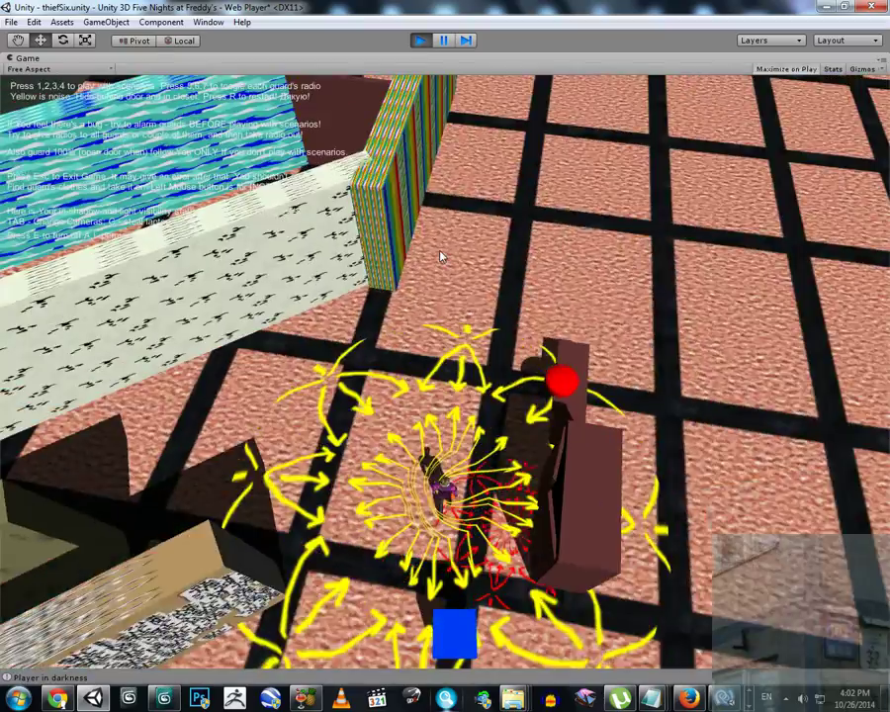
{"action": "key", "text": "Tab"}
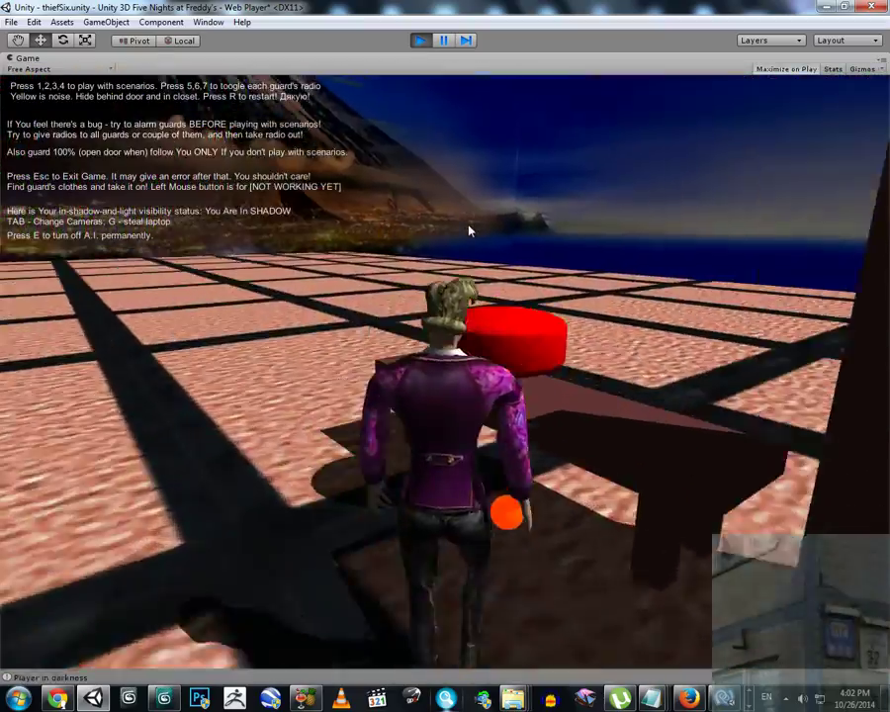
{"action": "key", "text": "w"}
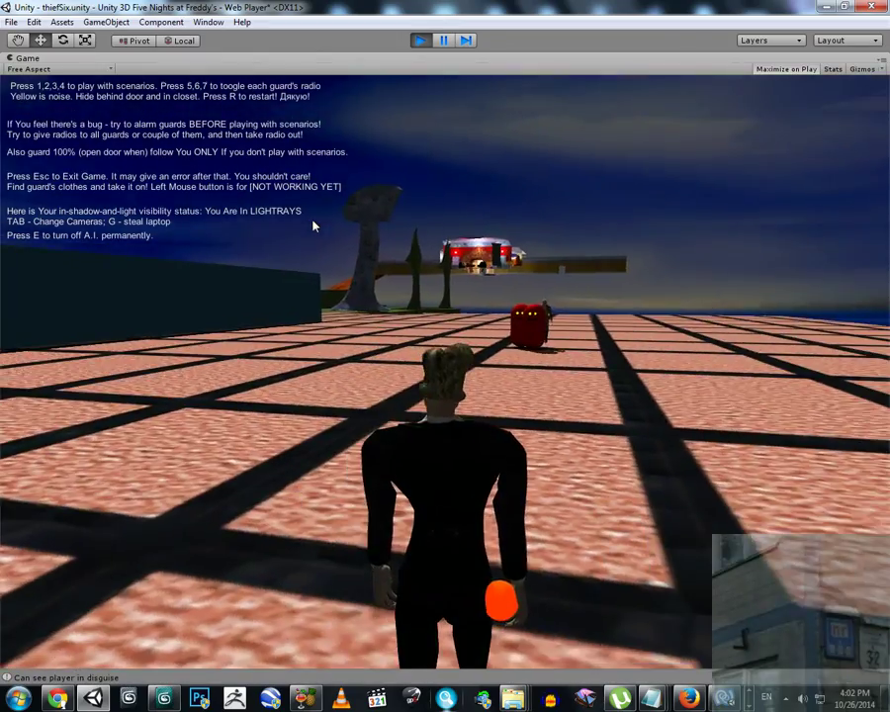
{"action": "key", "text": "w"}
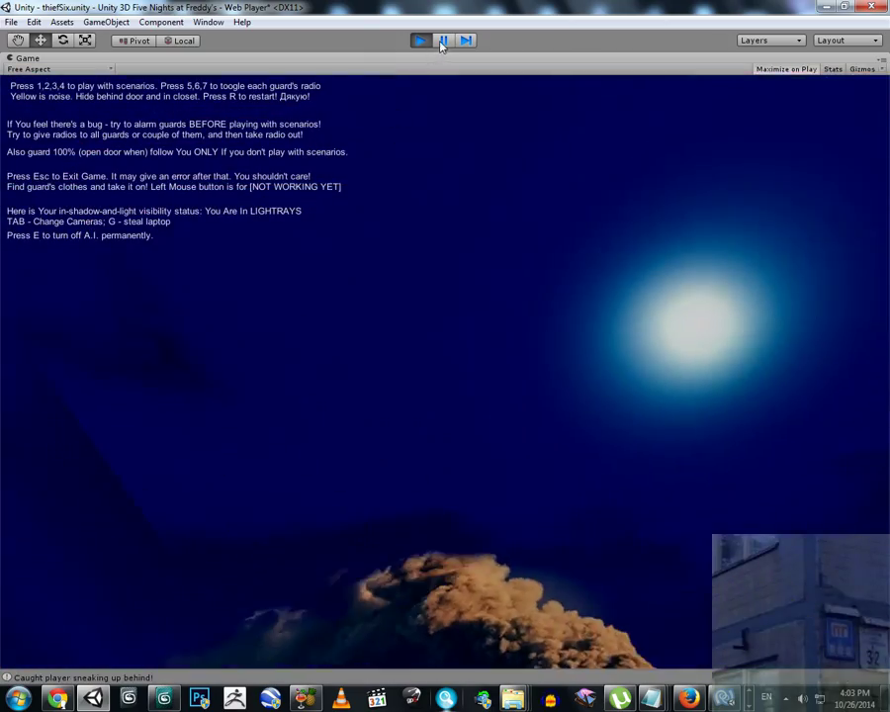
{"action": "left_click", "coordinate": [442, 40]}
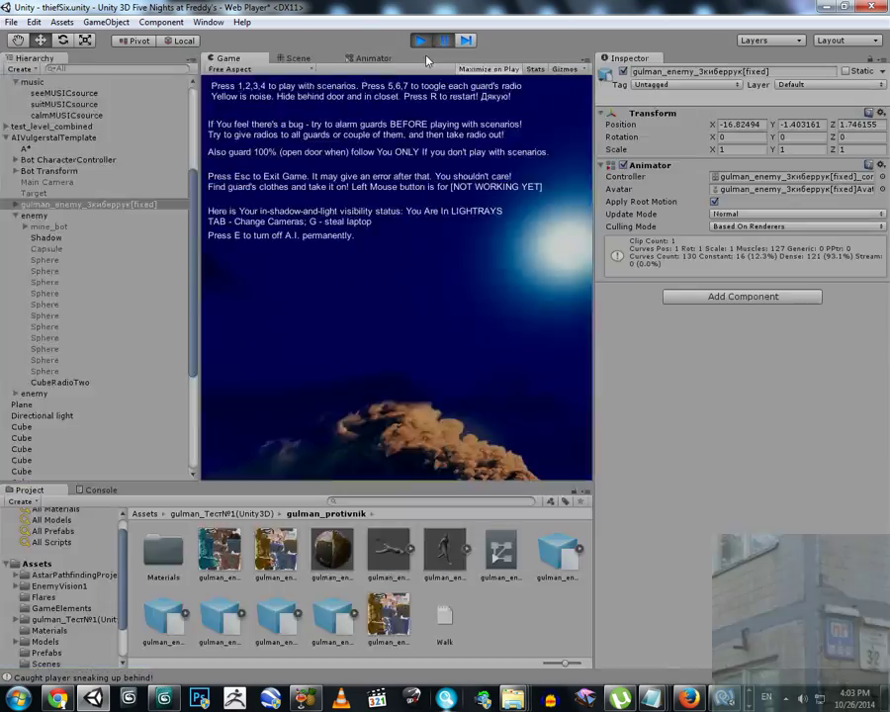
Examine the transforms of gulman_enemy_3киберрук[fixed] and its children SMDImport, default02 and Bip02 while the game is paused.
{"action": "left_click", "coordinate": [16, 205]}
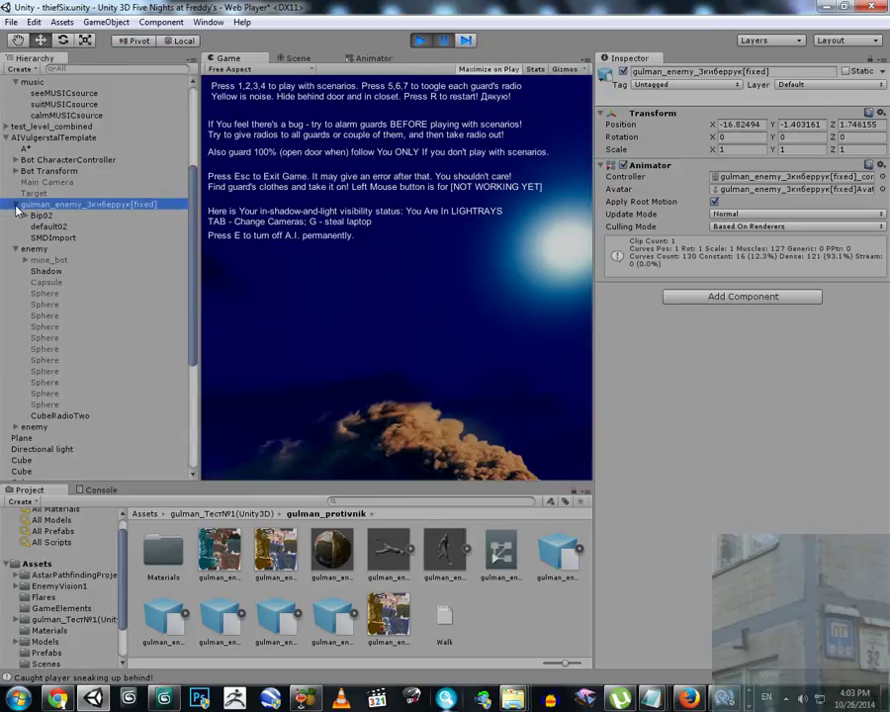
{"action": "left_click", "coordinate": [49, 237]}
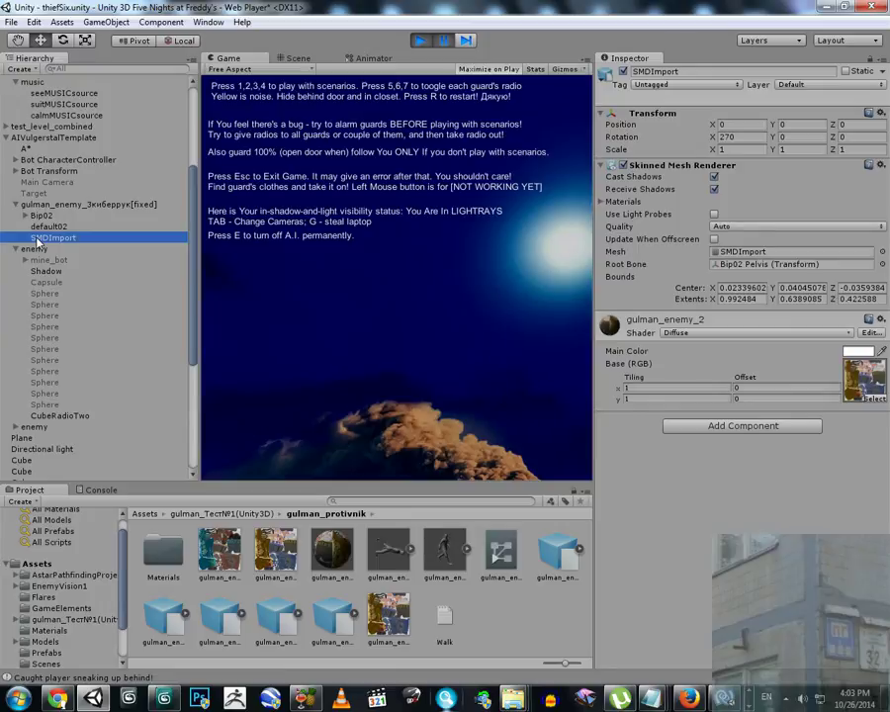
{"action": "left_click", "coordinate": [44, 227]}
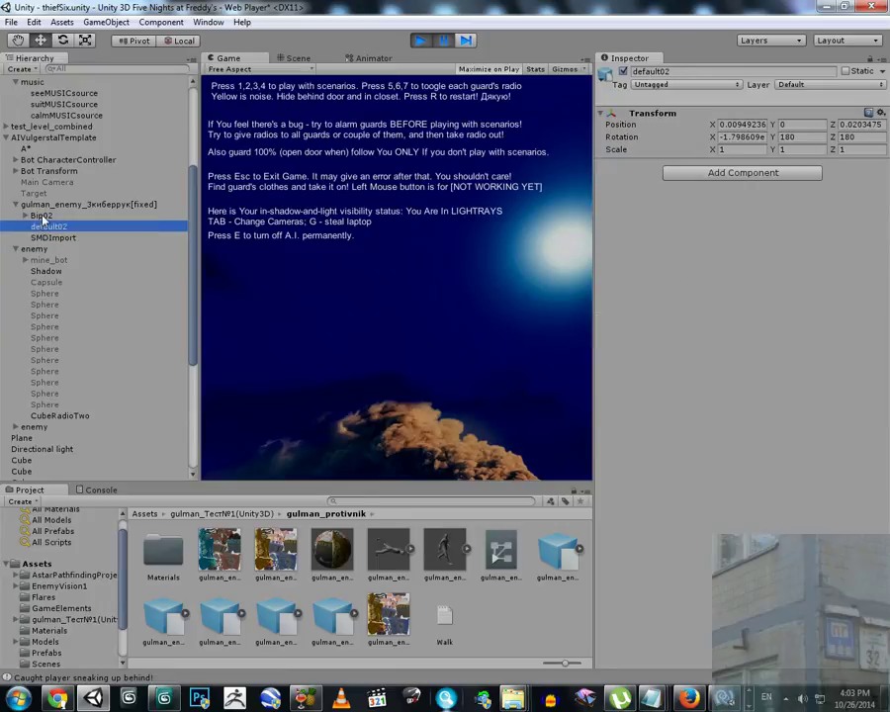
{"action": "left_click", "coordinate": [43, 205]}
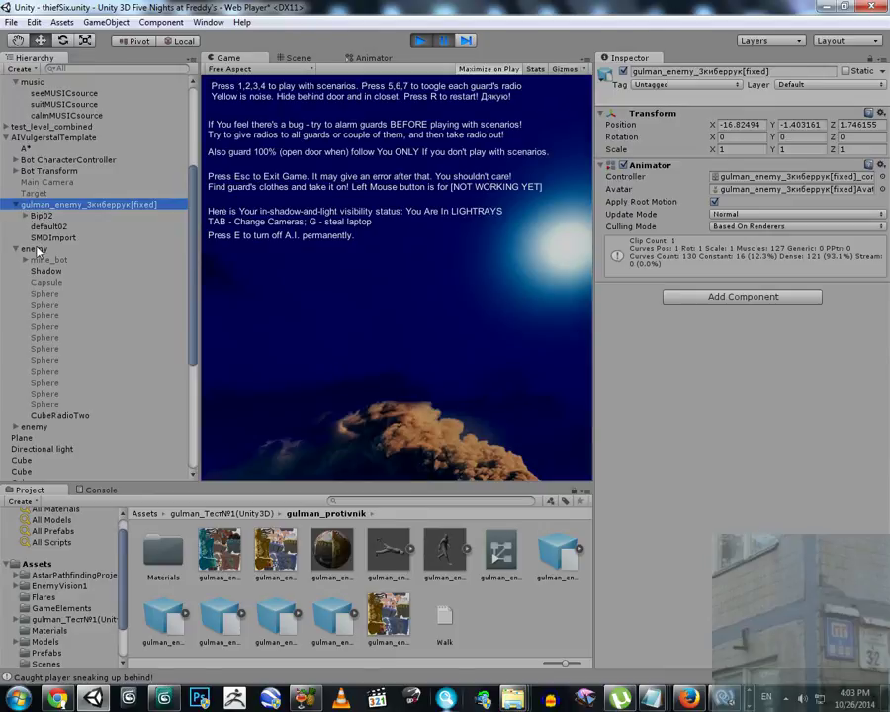
{"action": "left_click", "coordinate": [38, 241]}
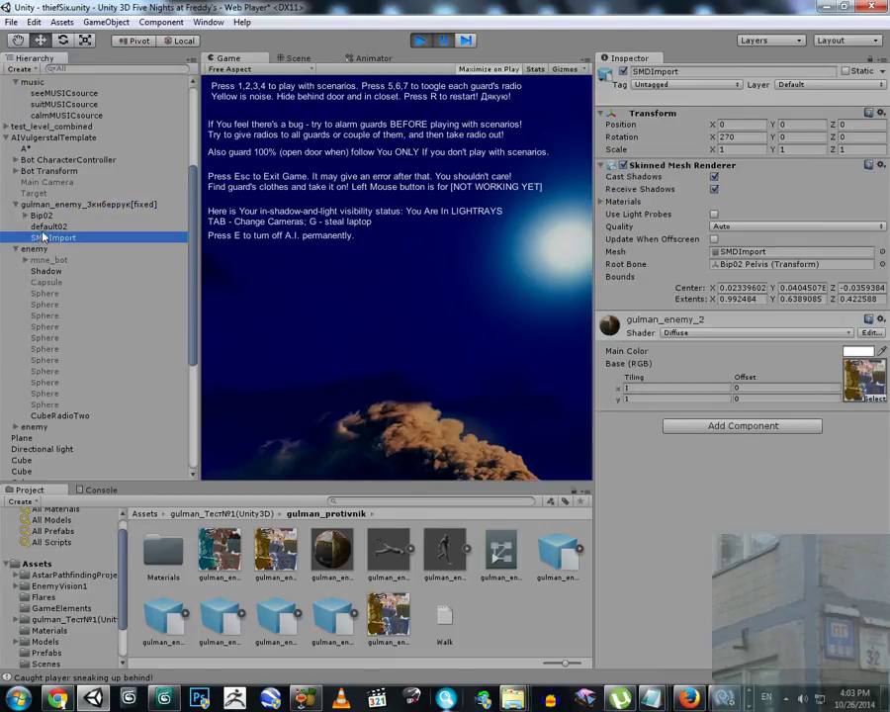
{"action": "left_click", "coordinate": [43, 226]}
{"action": "left_click", "coordinate": [42, 216]}
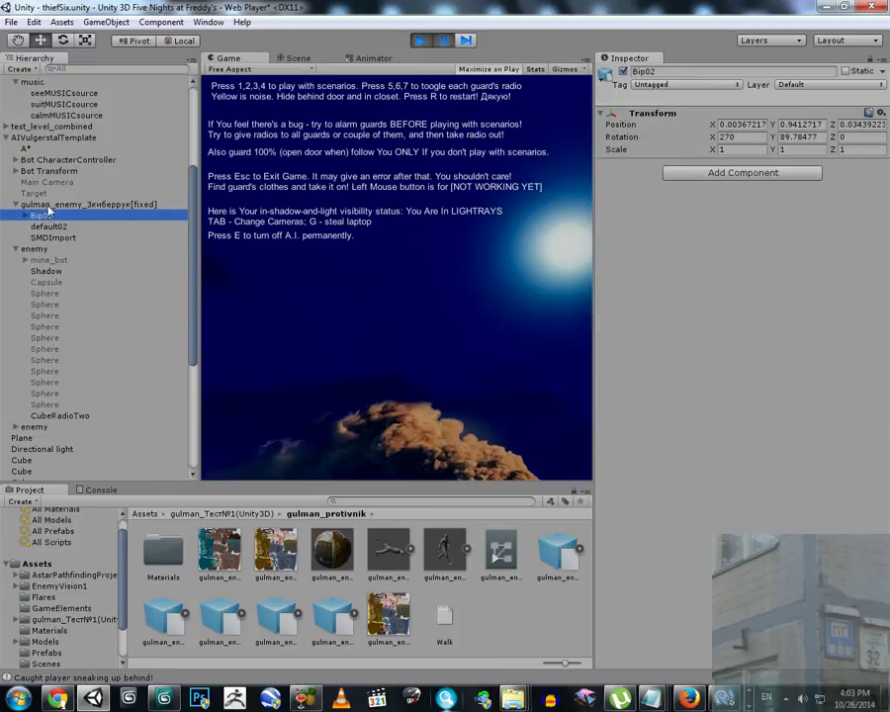
{"action": "left_click", "coordinate": [49, 205]}
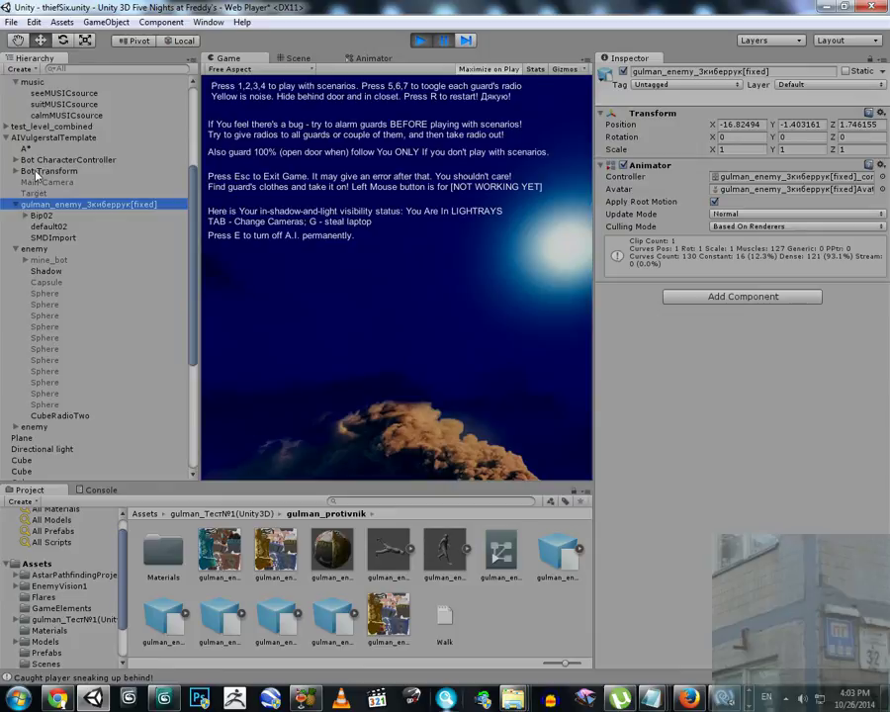
{"action": "left_click", "coordinate": [15, 205]}
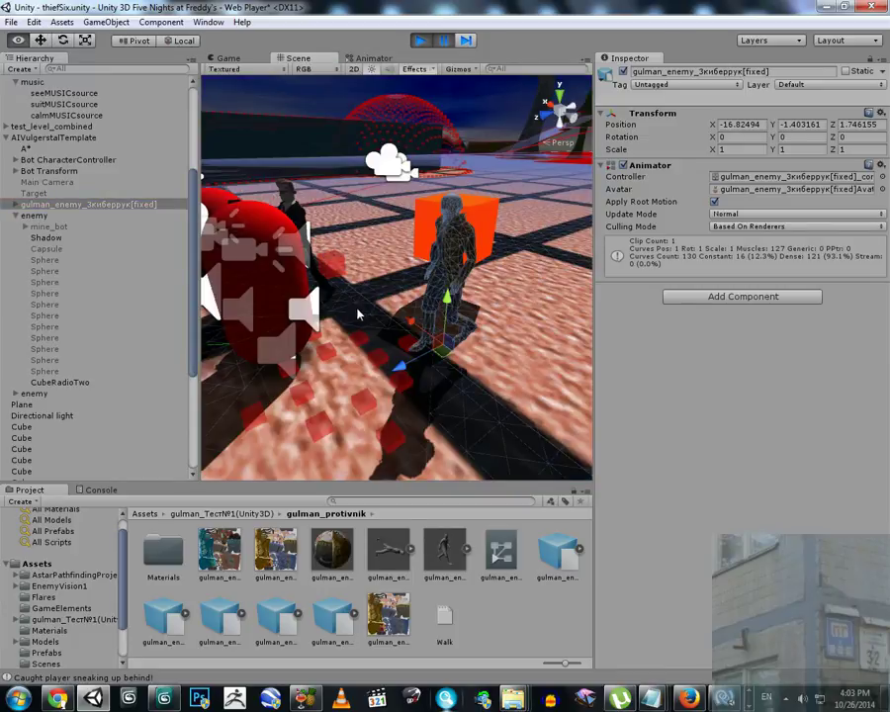
Identify which scene bot each object is by toggling Bot CharacterController and the enemy objects off and on.
{"action": "scroll", "coordinate": [358, 315], "scroll_direction": "down", "scroll_amount": 3}
{"action": "double_click", "coordinate": [59, 173]}
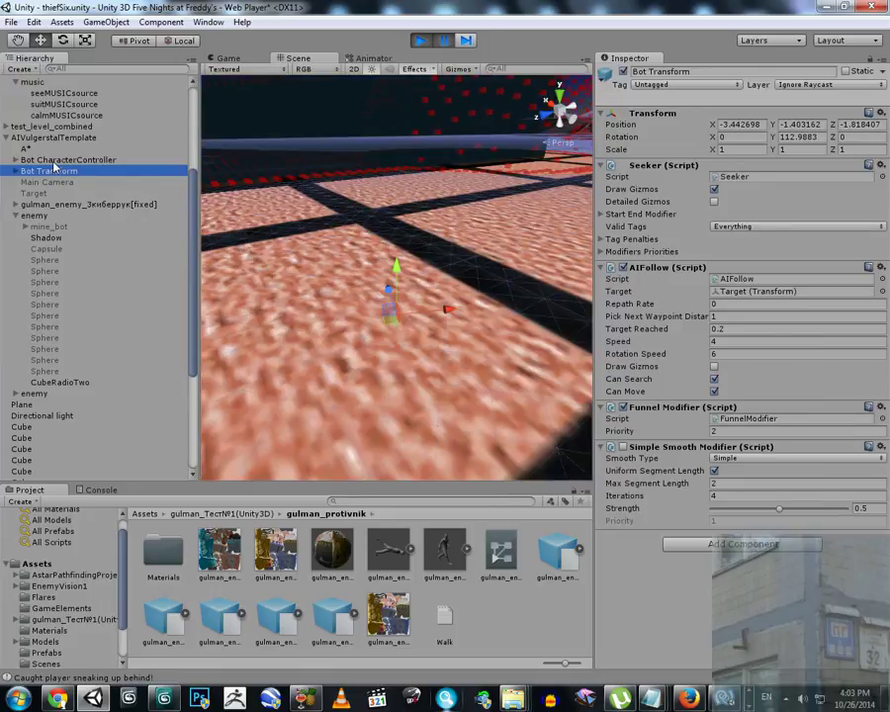
{"action": "double_click", "coordinate": [56, 162]}
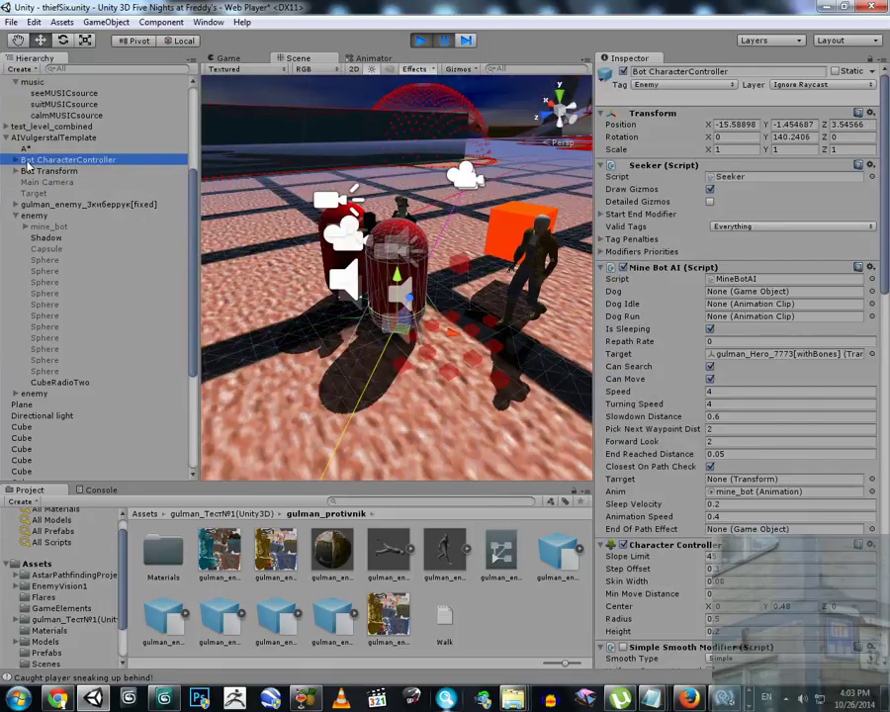
{"action": "left_click", "coordinate": [625, 73]}
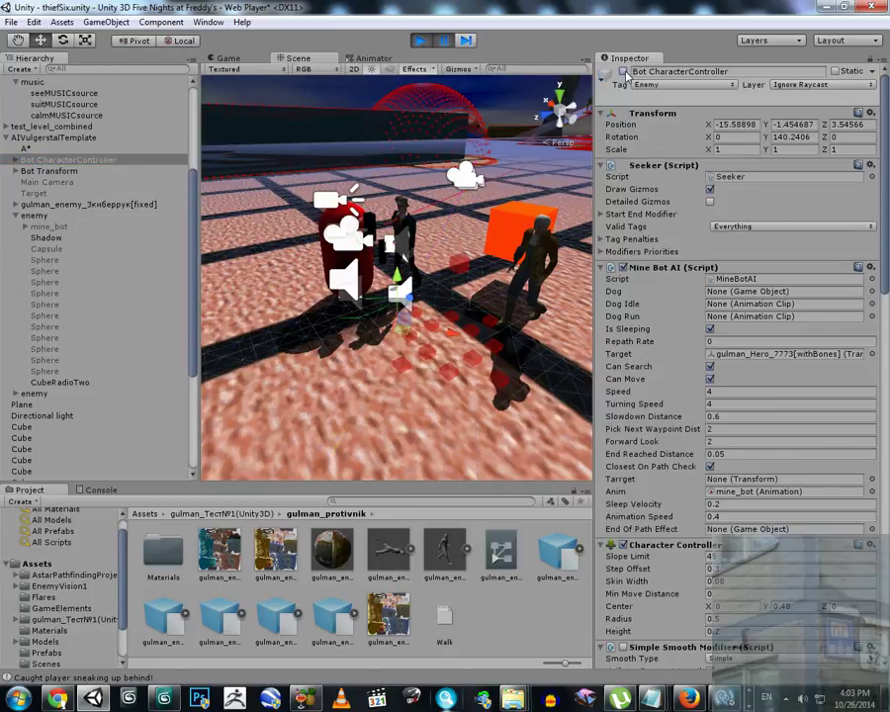
{"action": "left_click", "coordinate": [34, 216]}
{"action": "left_click", "coordinate": [16, 215]}
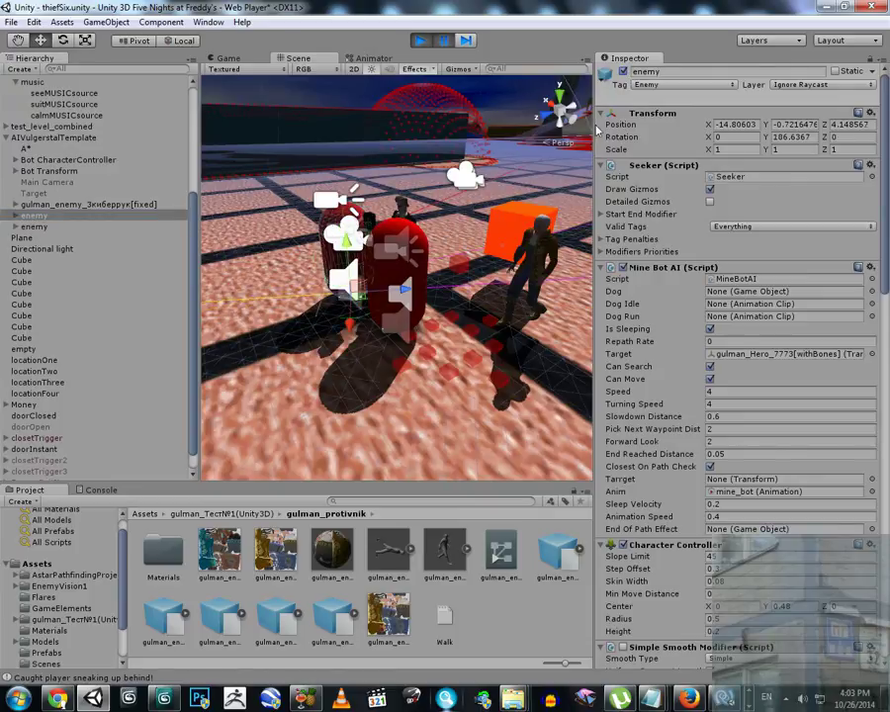
{"action": "left_click", "coordinate": [622, 71]}
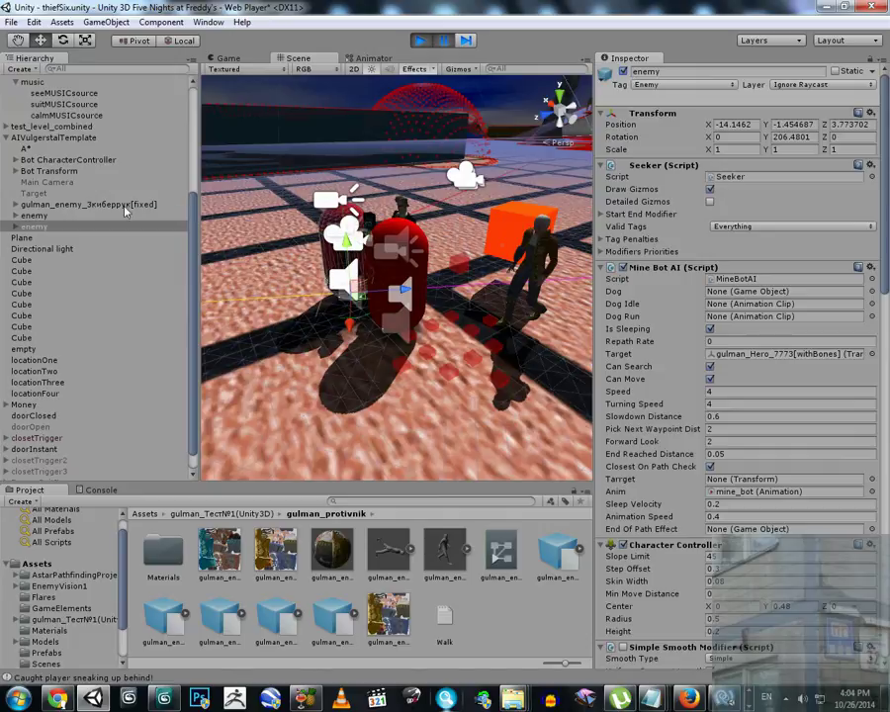
{"action": "left_click", "coordinate": [622, 71]}
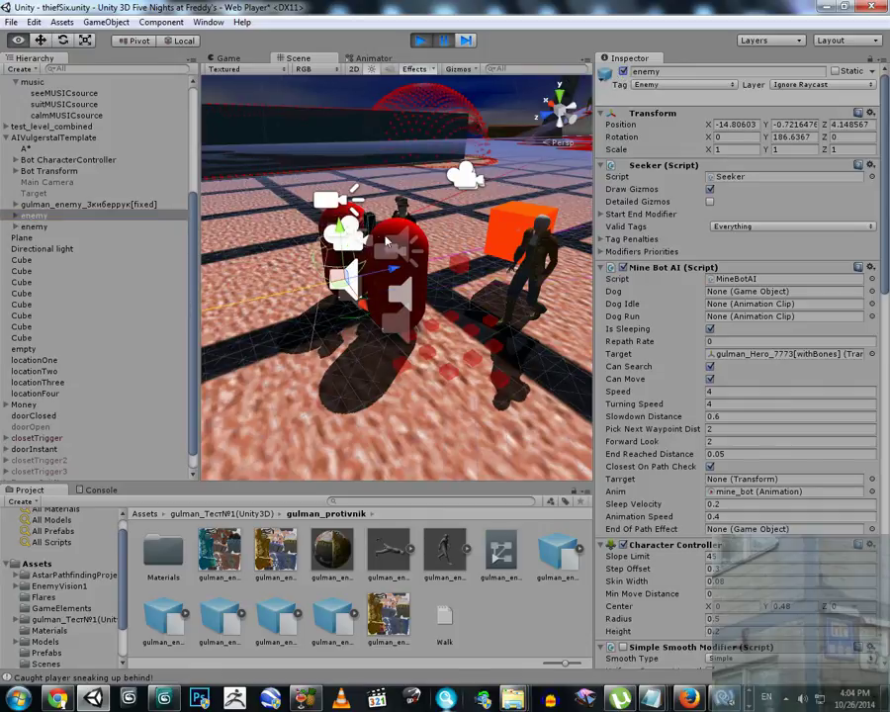
Move the first enemy object clear of the other capsule bots, to about X -14.55, Z 6.38.
{"action": "right_click_drag", "start_coordinate": [386, 241], "coordinate": [422, 269]}
{"action": "key", "text": "w"}
{"action": "key", "text": "w"}
{"action": "key", "text": "s"}
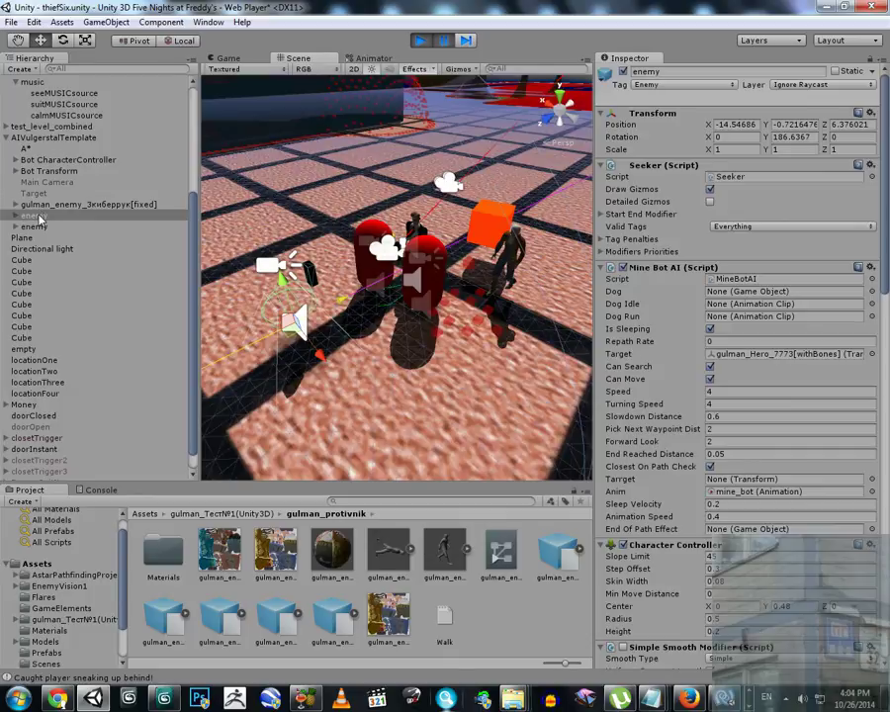
Copy the first enemy's Transform values onto gulman_enemy_3киберрук[fixed] and nest the model under that enemy in the paused game.
{"action": "right_click", "coordinate": [644, 118]}
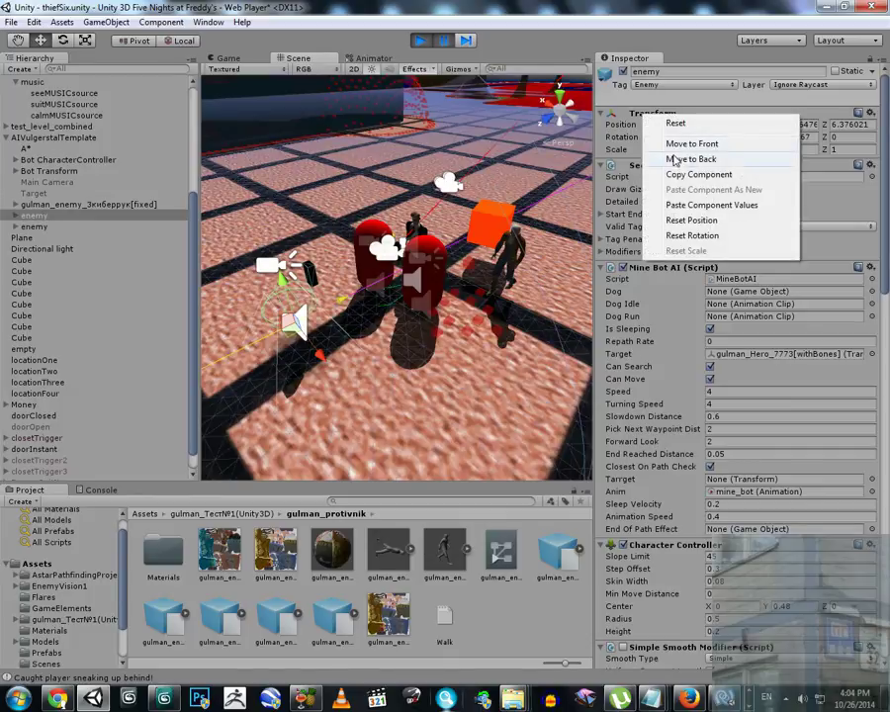
{"action": "left_click", "coordinate": [678, 175]}
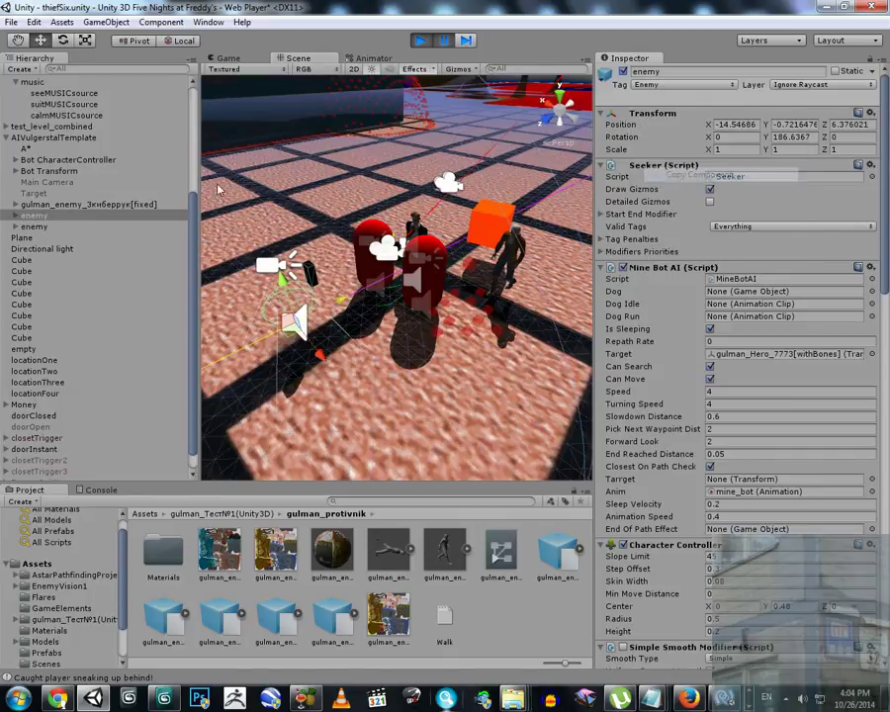
{"action": "left_click", "coordinate": [36, 205]}
{"action": "right_click", "coordinate": [653, 118]}
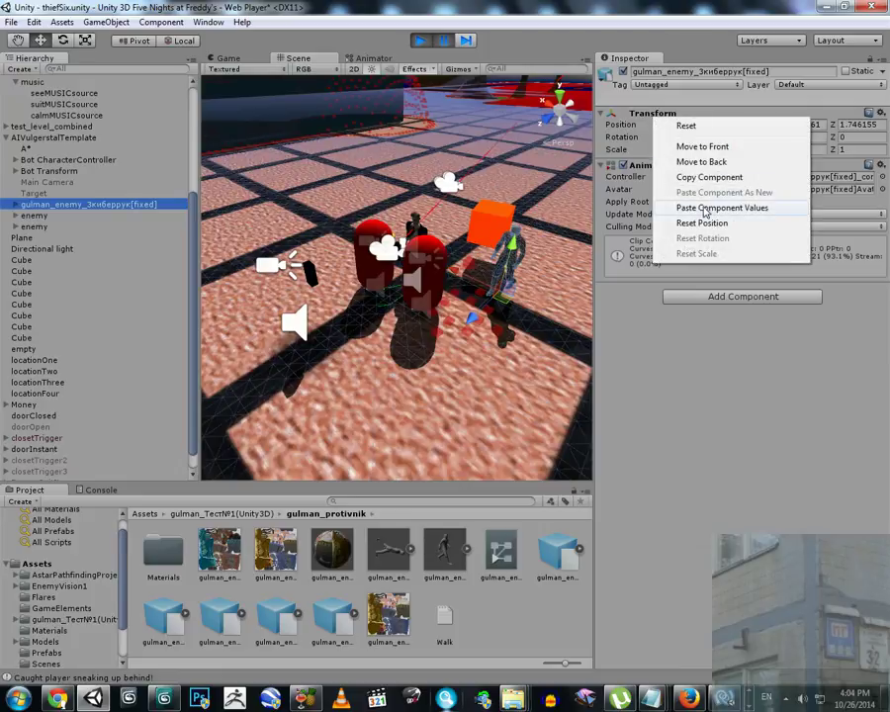
{"action": "left_click", "coordinate": [705, 209]}
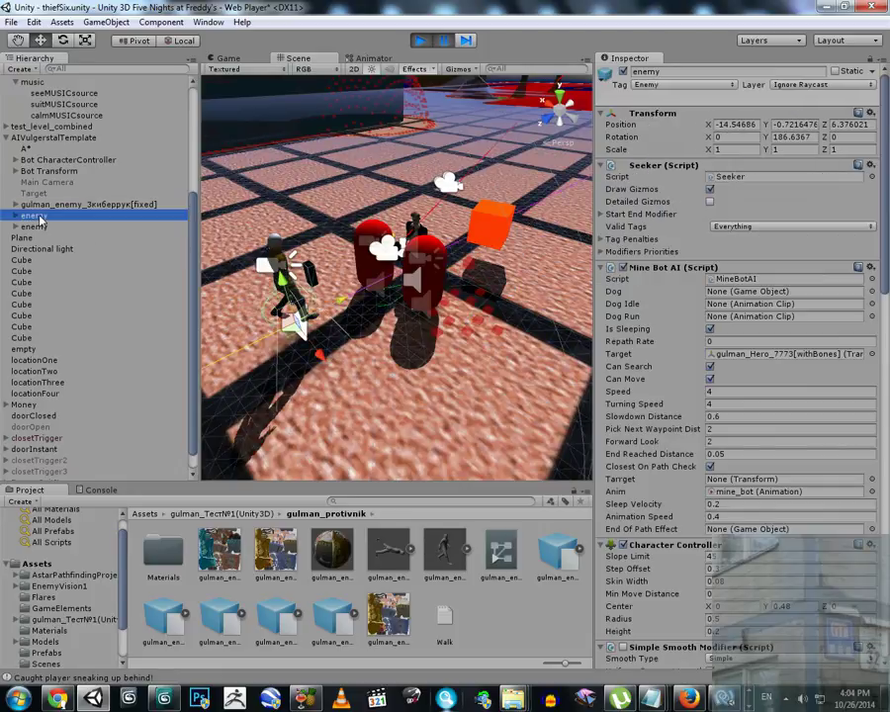
{"action": "left_click_drag", "start_coordinate": [42, 219], "coordinate": [42, 222]}
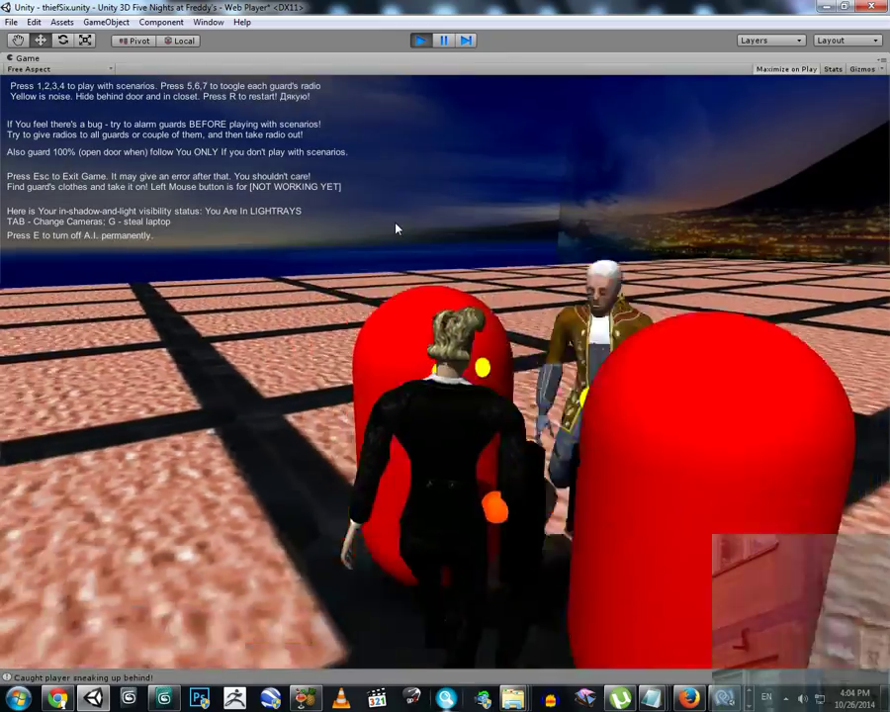
Resume the game, run the hero away from the enemies into the walled area, and cycle the cameras.
{"action": "key", "text": "s"}
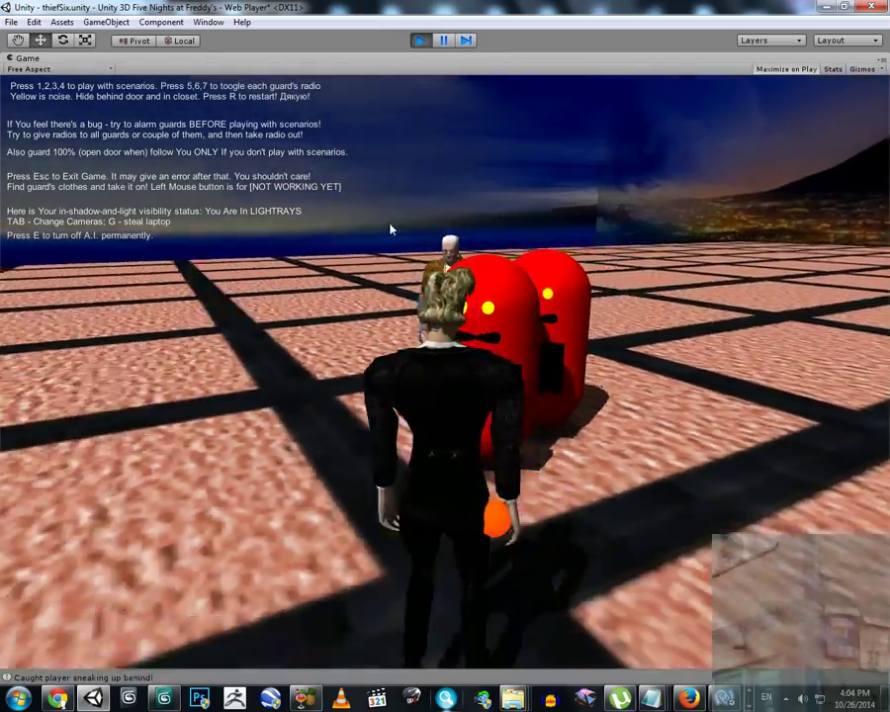
{"action": "key", "text": "w"}
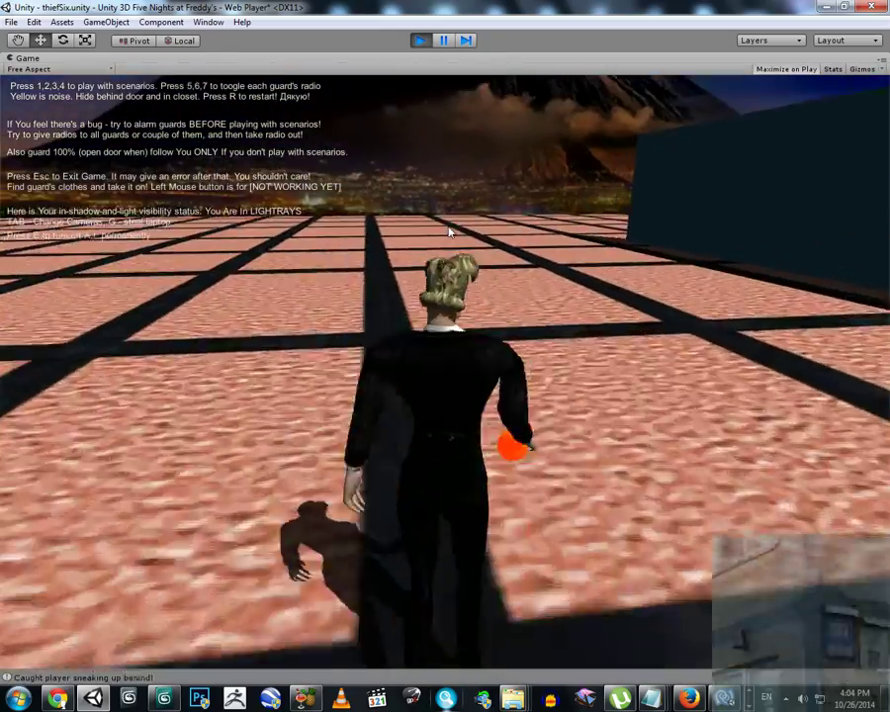
{"action": "key", "text": "w"}
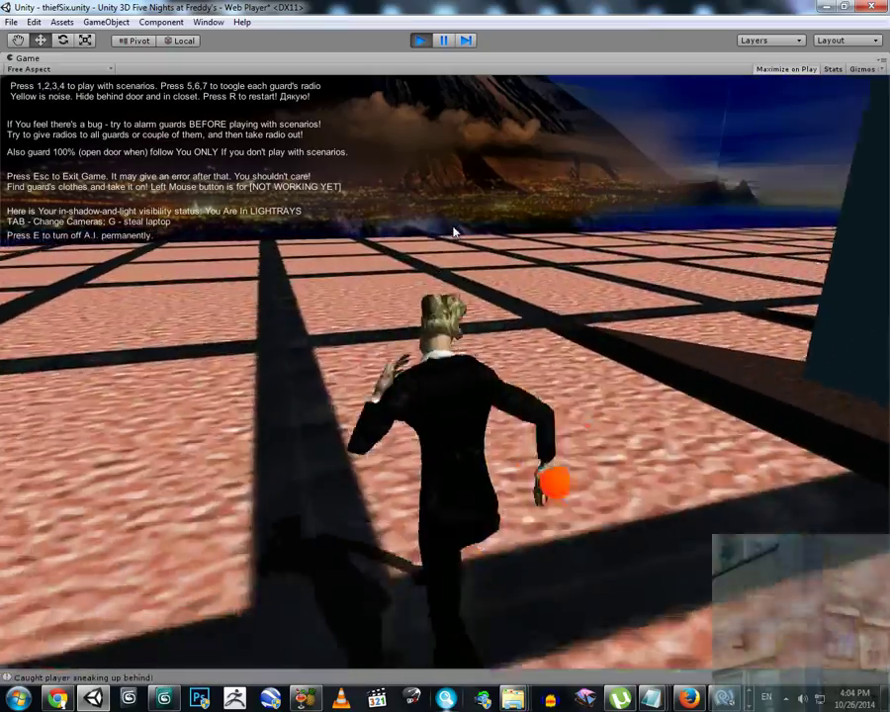
{"action": "key", "text": "w"}
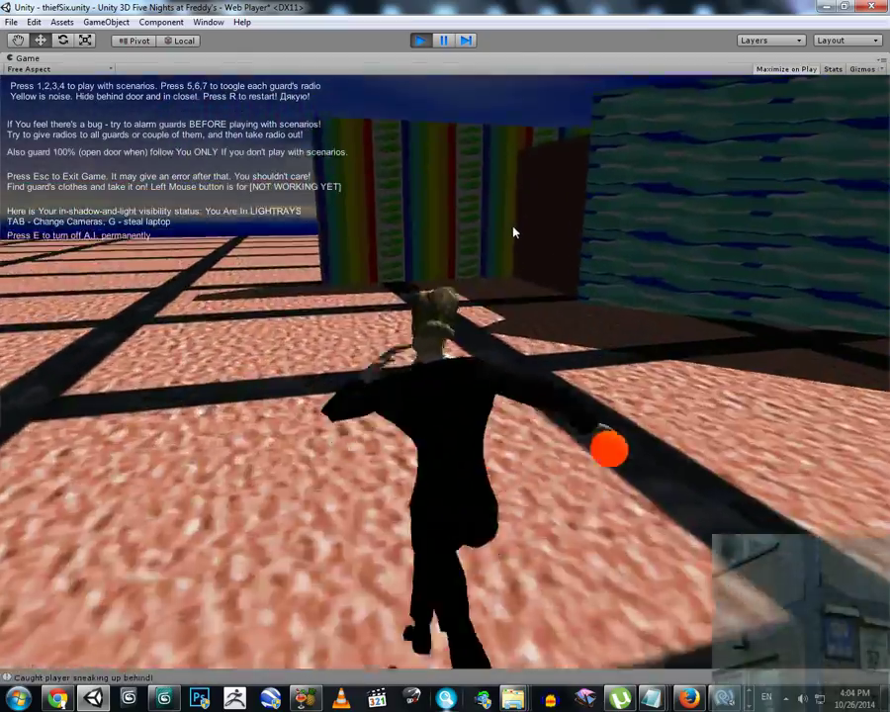
{"action": "key", "text": "w"}
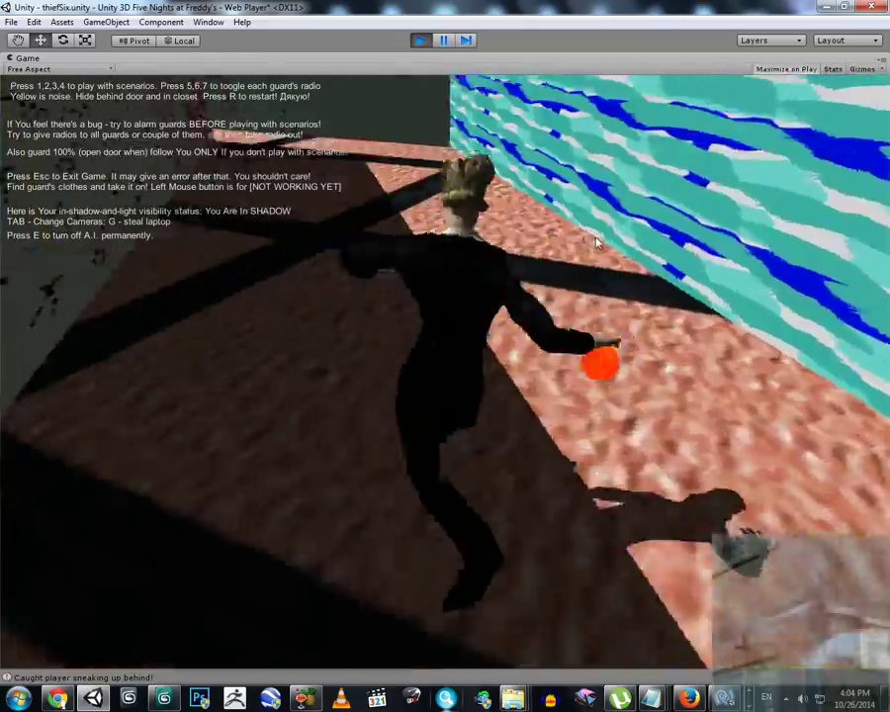
{"action": "key", "text": "Tab"}
{"action": "key", "text": "Tab"}
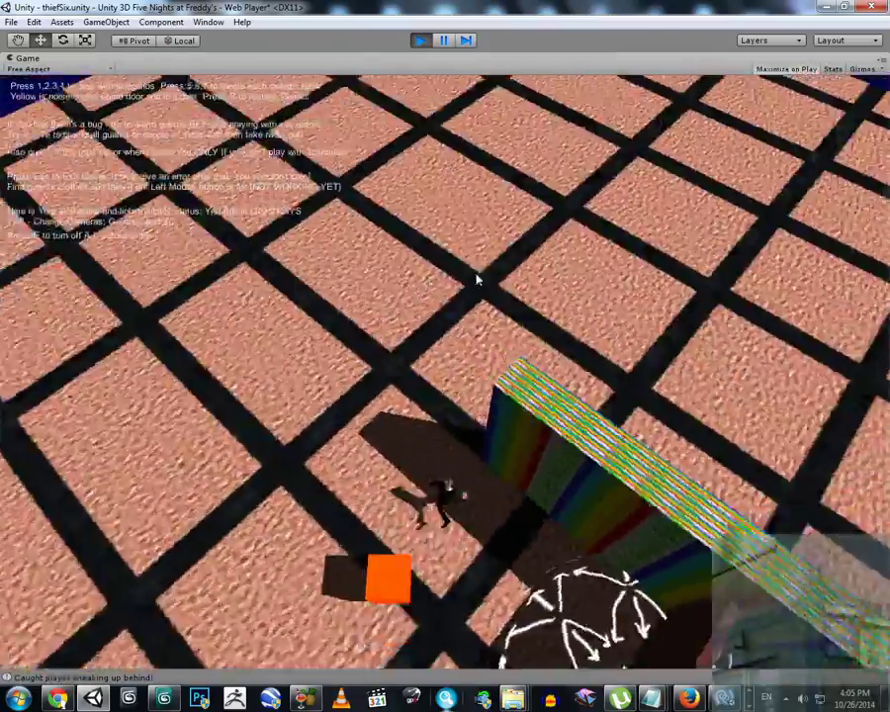
Run the hero around the walls in the overhead camera view to test how the enemies react.
{"action": "key", "text": "w"}
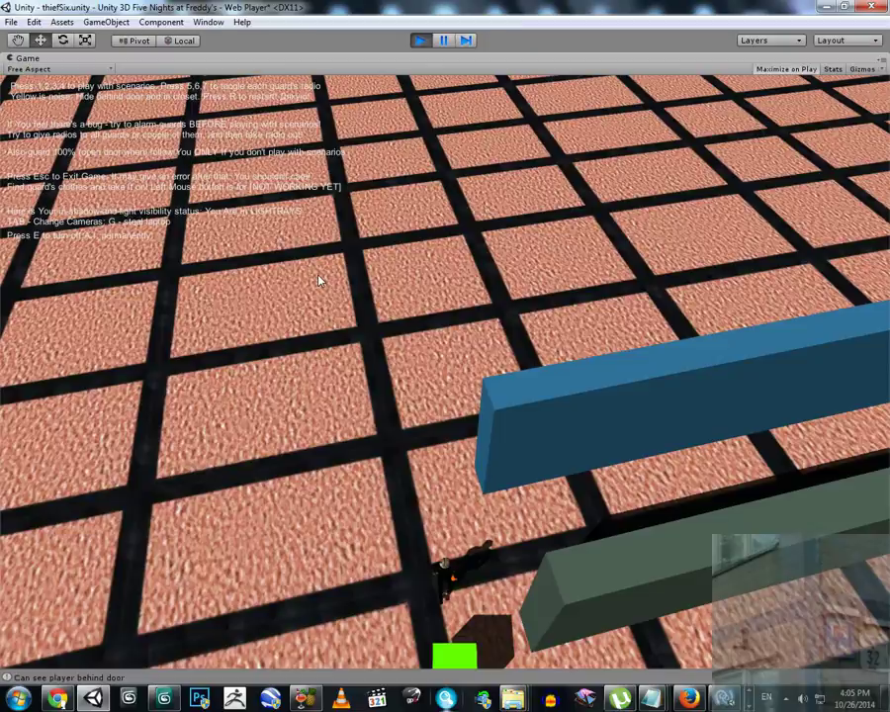
{"action": "key", "text": "w"}
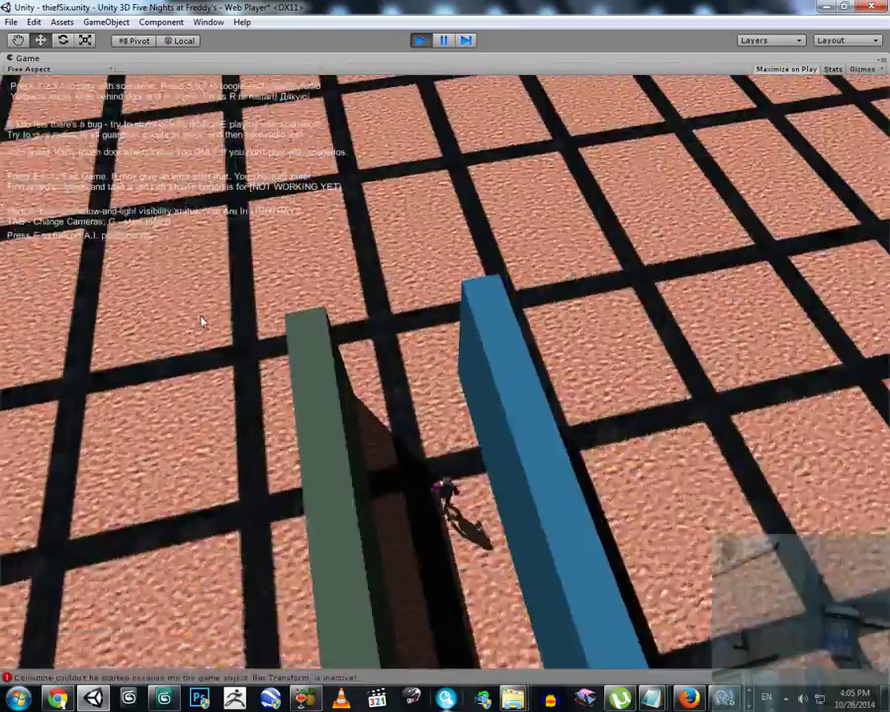
{"action": "key", "text": "w"}
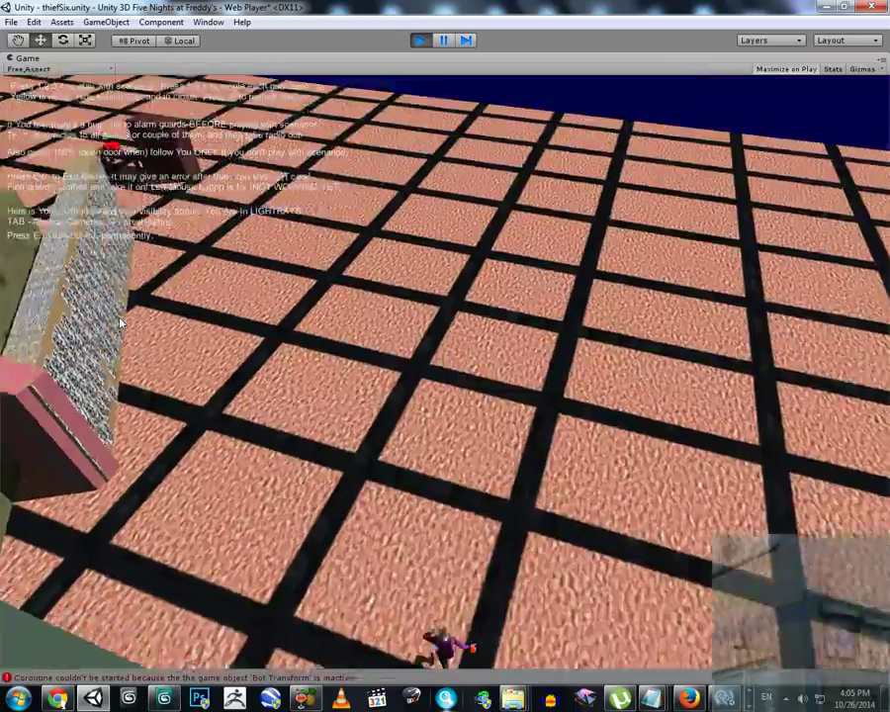
{"action": "key", "text": "w"}
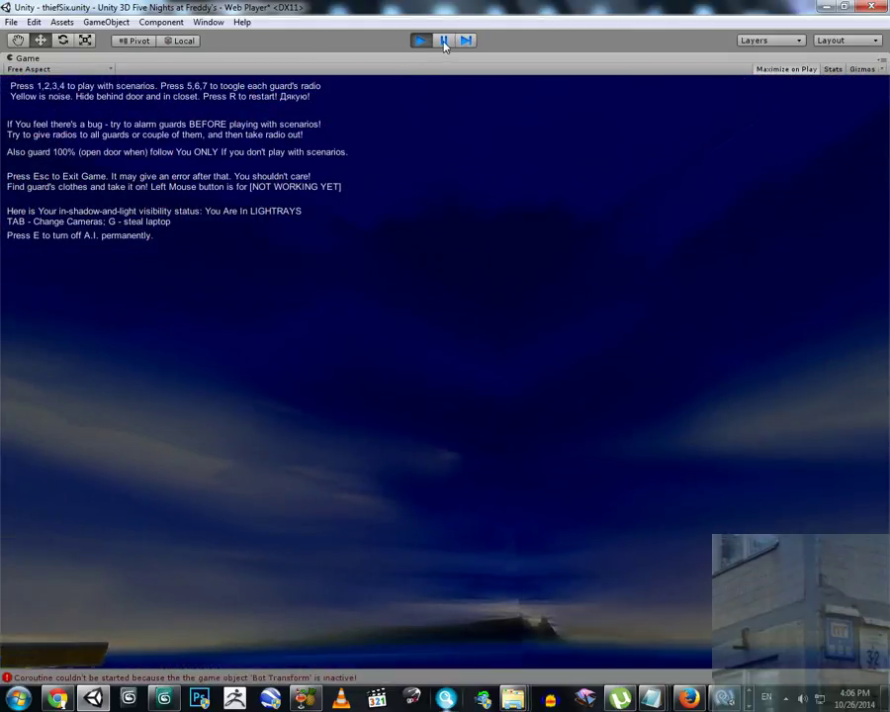
Stop the play test and make gulman_enemy_3киберрук[fixed] a child of the first enemy object.
{"action": "left_click", "coordinate": [444, 42]}
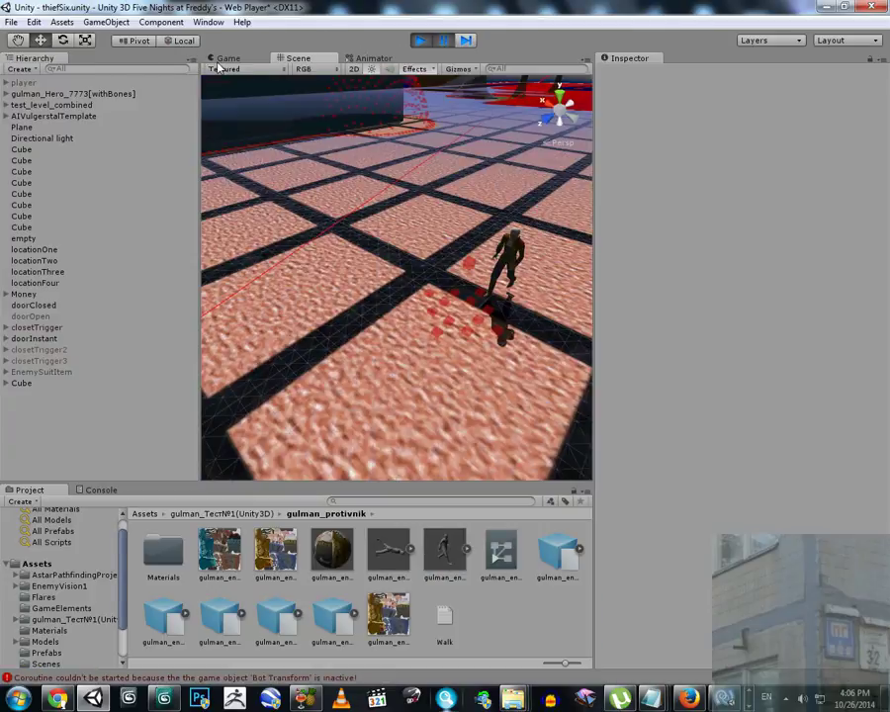
{"action": "left_click", "coordinate": [444, 45]}
{"action": "left_click", "coordinate": [426, 41]}
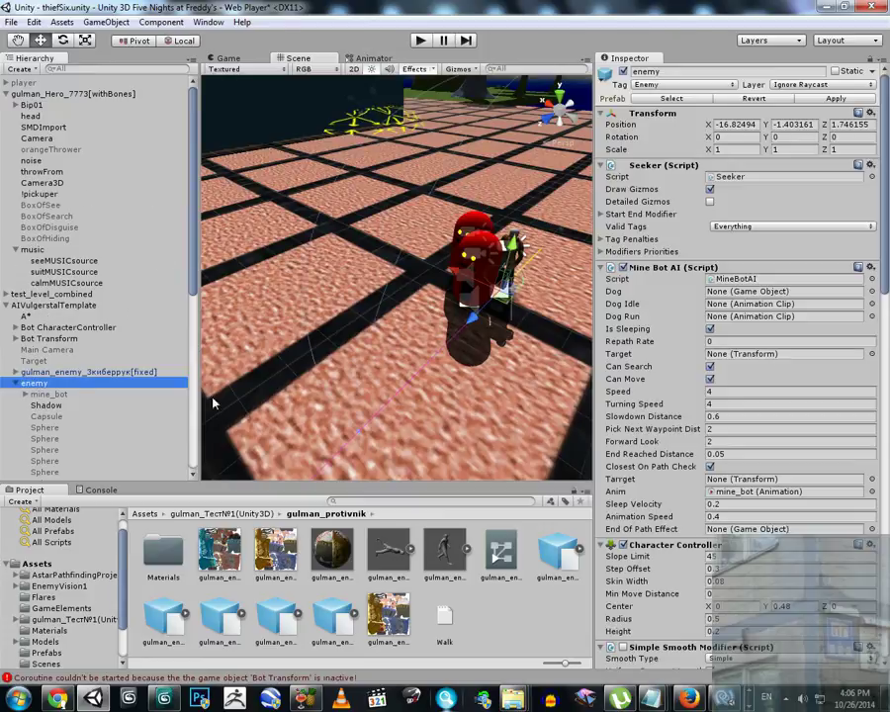
{"action": "left_click_drag", "start_coordinate": [47, 386], "coordinate": [46, 388]}
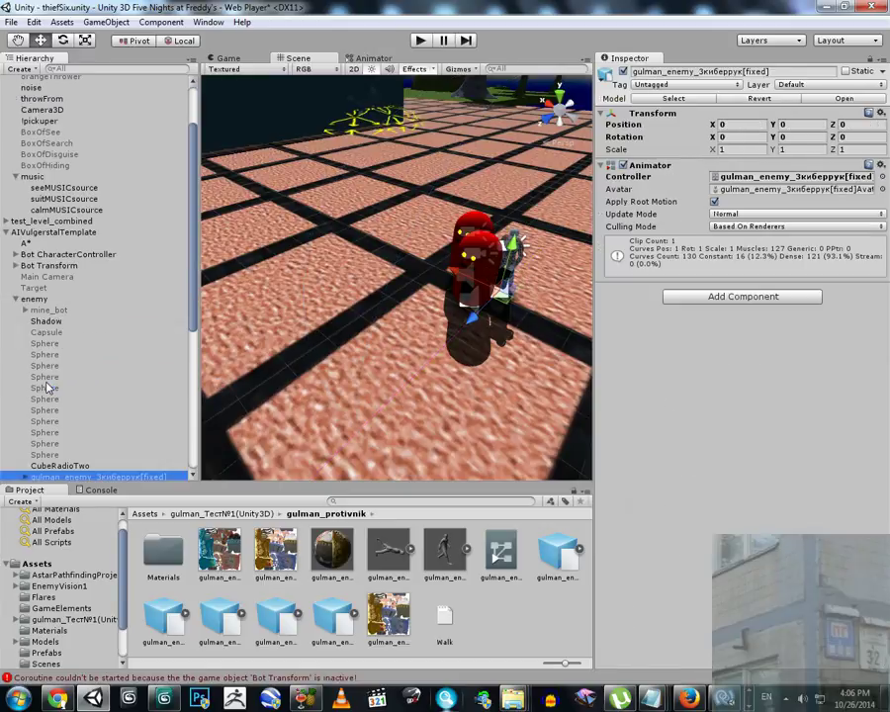
Start the game and run the disguised hero past the walls and the enemies to test the attached model.
{"action": "left_click", "coordinate": [421, 42]}
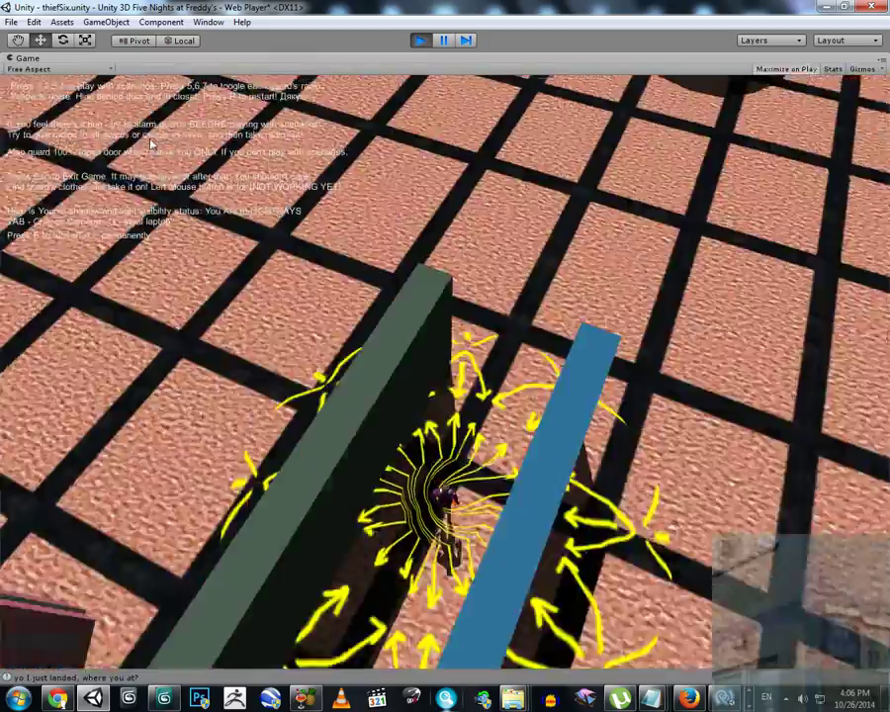
{"action": "key", "text": "w"}
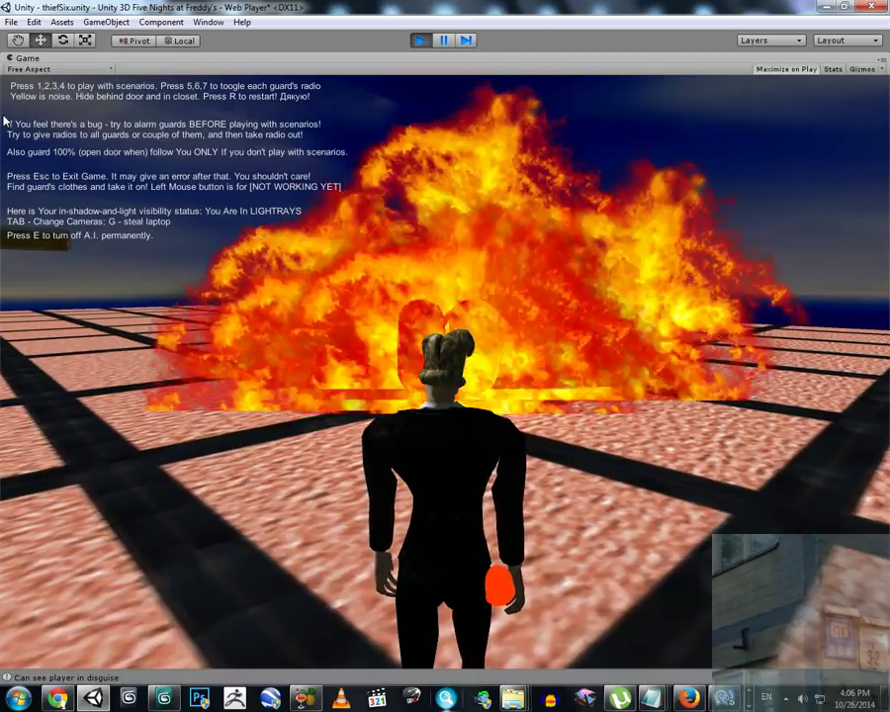
{"action": "key", "text": "w"}
{"action": "key", "text": "w"}
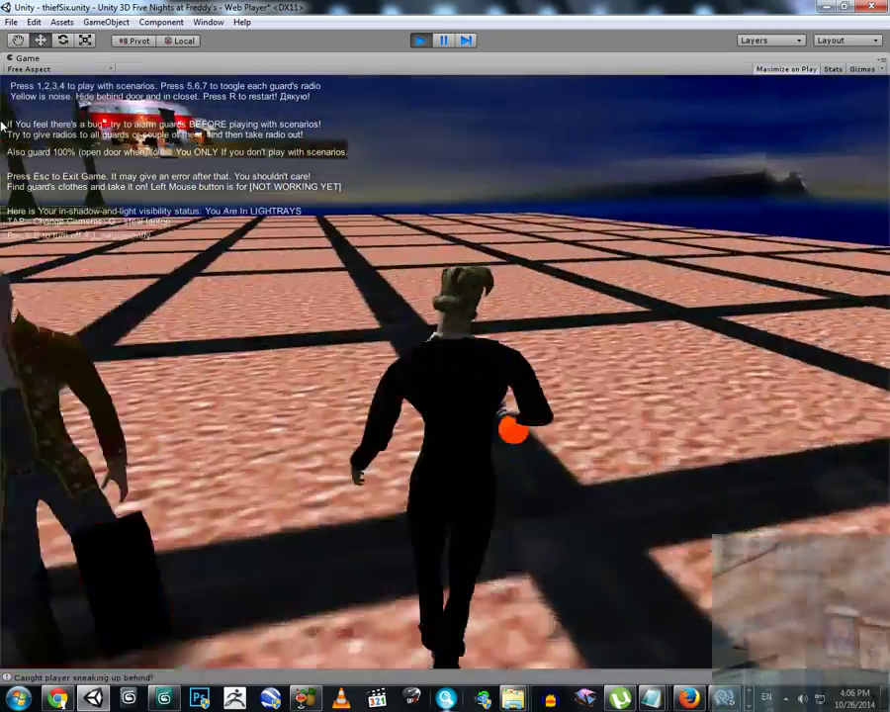
{"action": "key", "text": "w"}
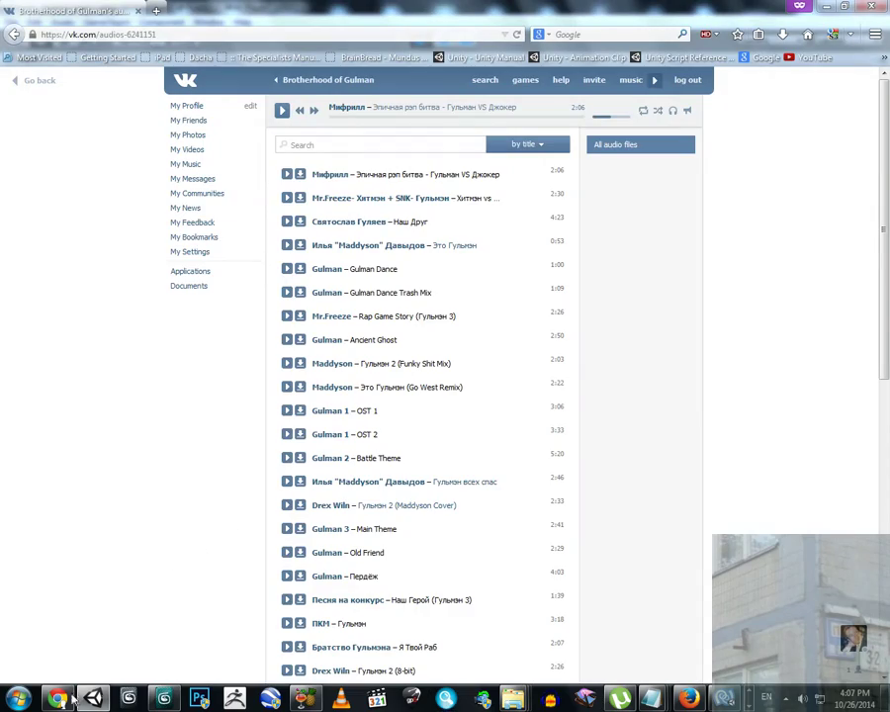
Return to Unity, walk the hero across the tiled floor, and back away while facing the approaching enemy model.
{"action": "left_click", "coordinate": [96, 698]}
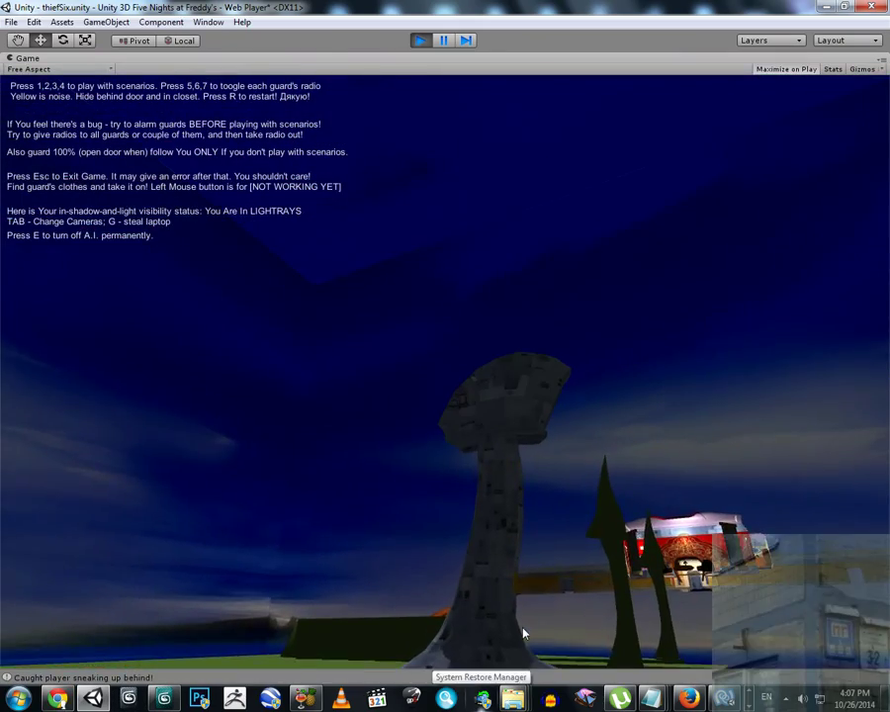
{"action": "key", "text": "w"}
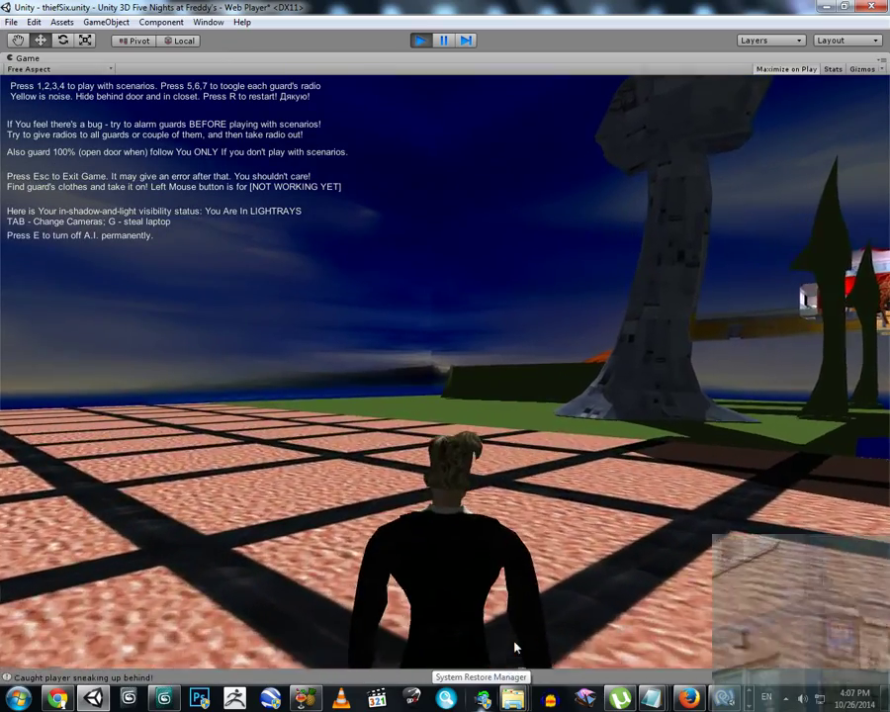
{"action": "key", "text": "w"}
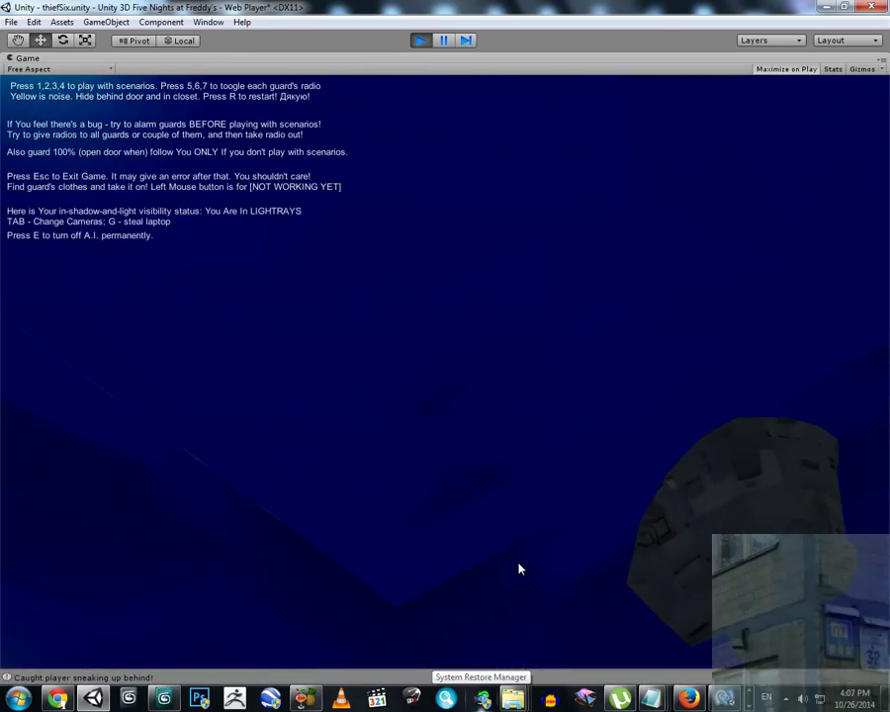
{"action": "key", "text": "w"}
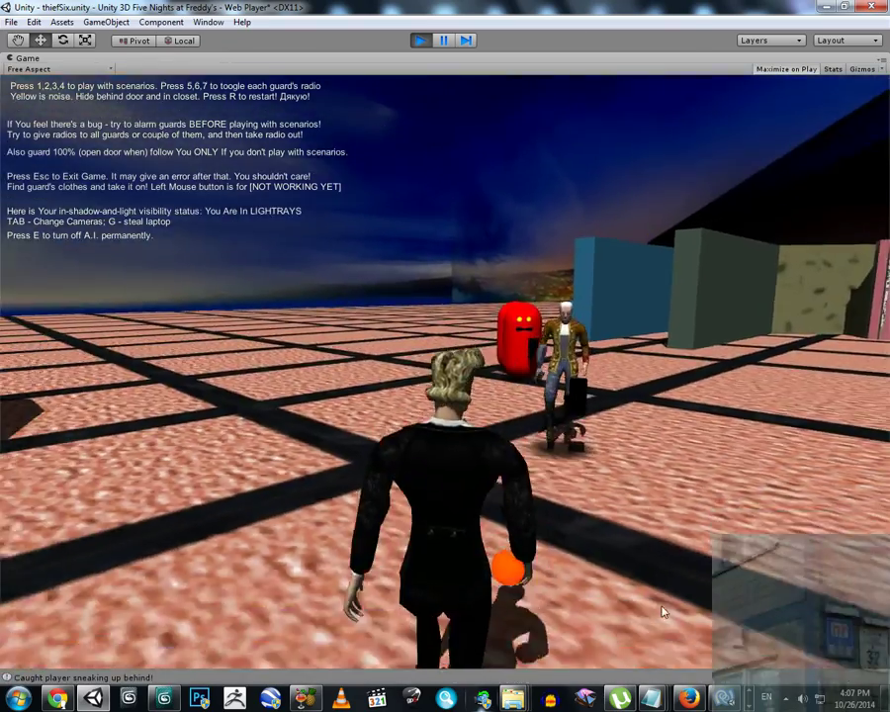
{"action": "key", "text": "s"}
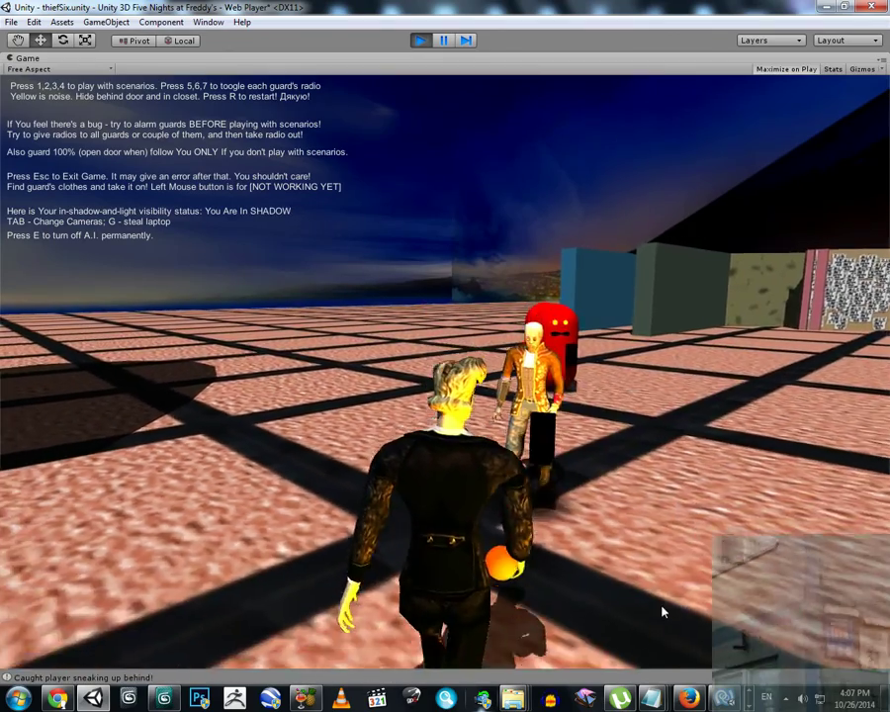
Run the hero across the grass beside the dark green block to draw the enemies after him.
{"action": "key", "text": "w"}
{"action": "key", "text": "w"}
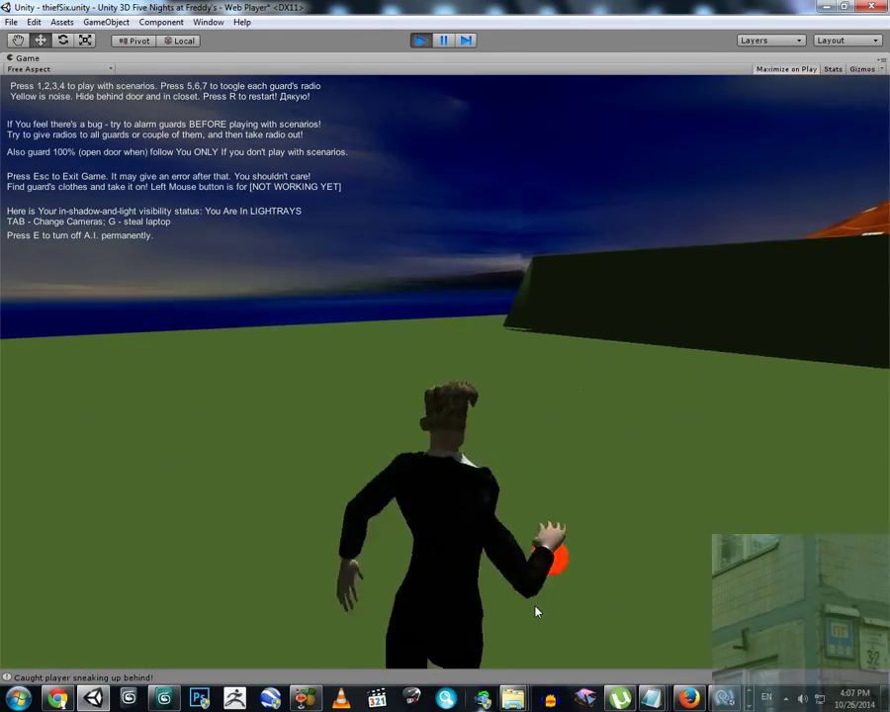
{"action": "key", "text": "w"}
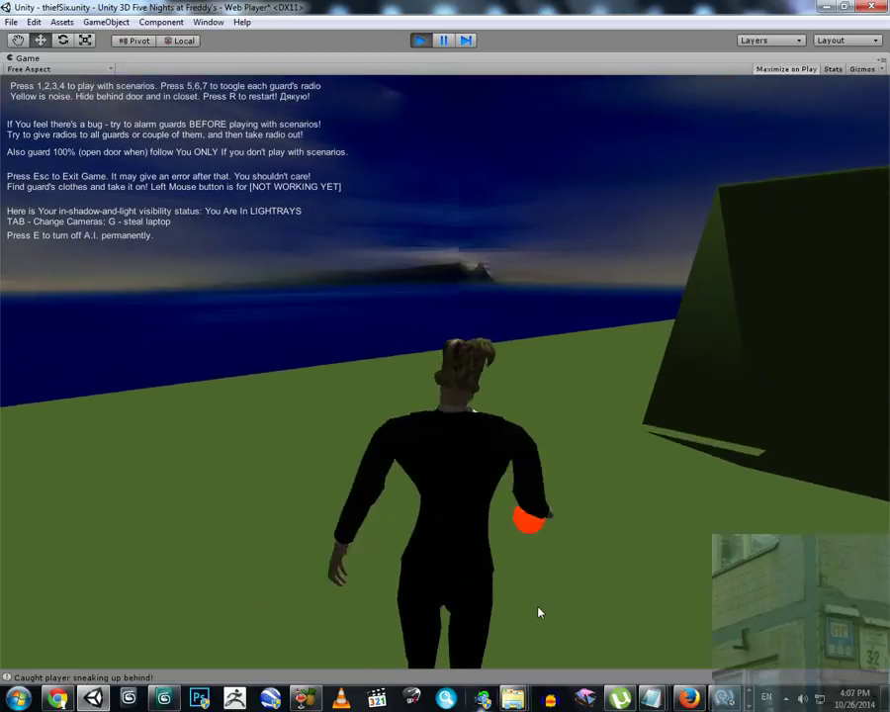
{"action": "key", "text": "w"}
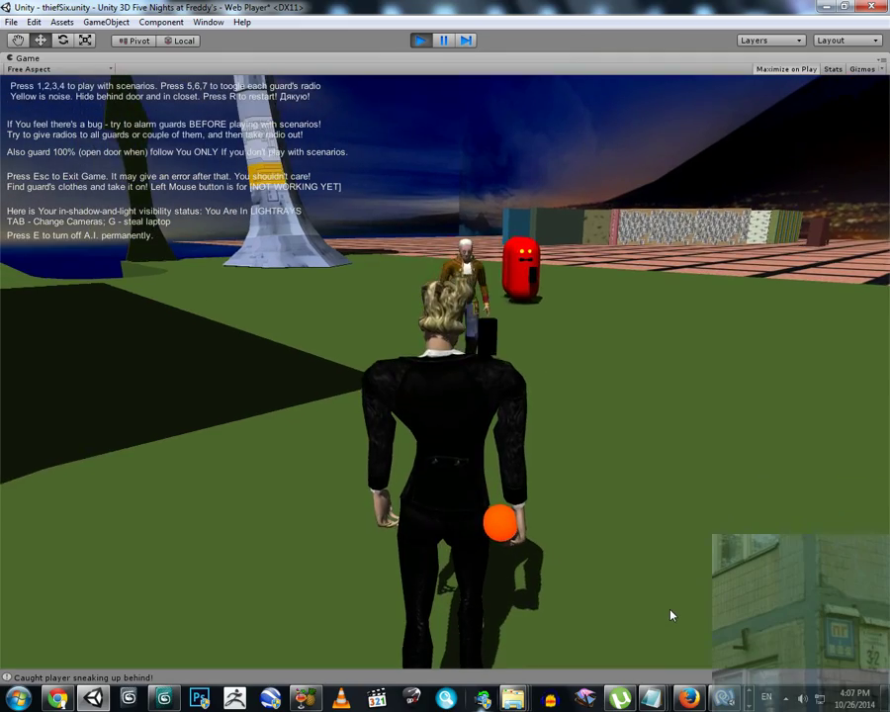
Back the hero from the grass onto the wooden court and examine the enemy model's walk animation up close.
{"action": "key", "text": "s"}
{"action": "key", "text": "s"}
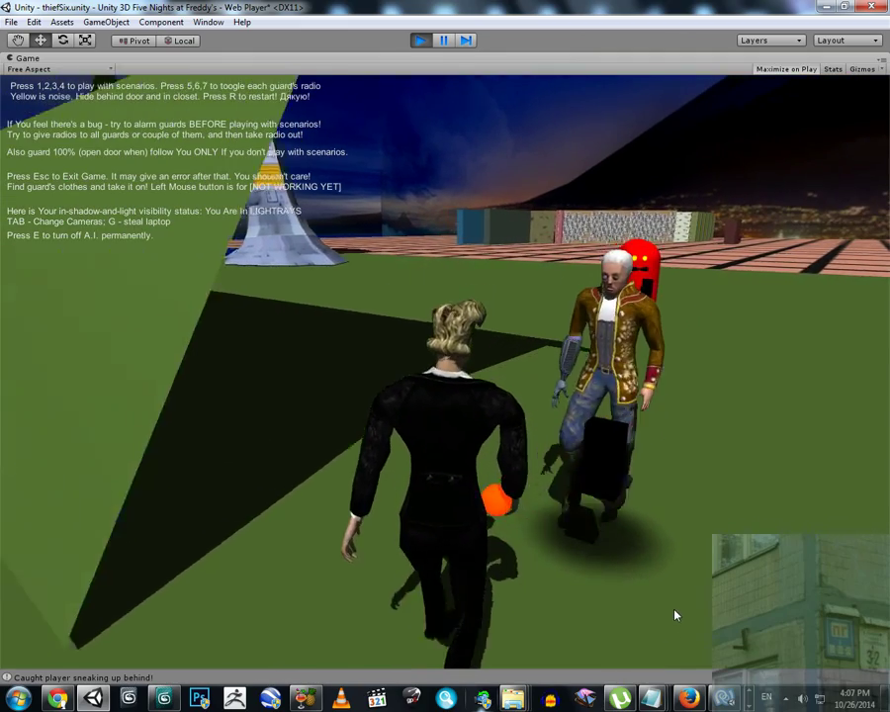
{"action": "key", "text": "w"}
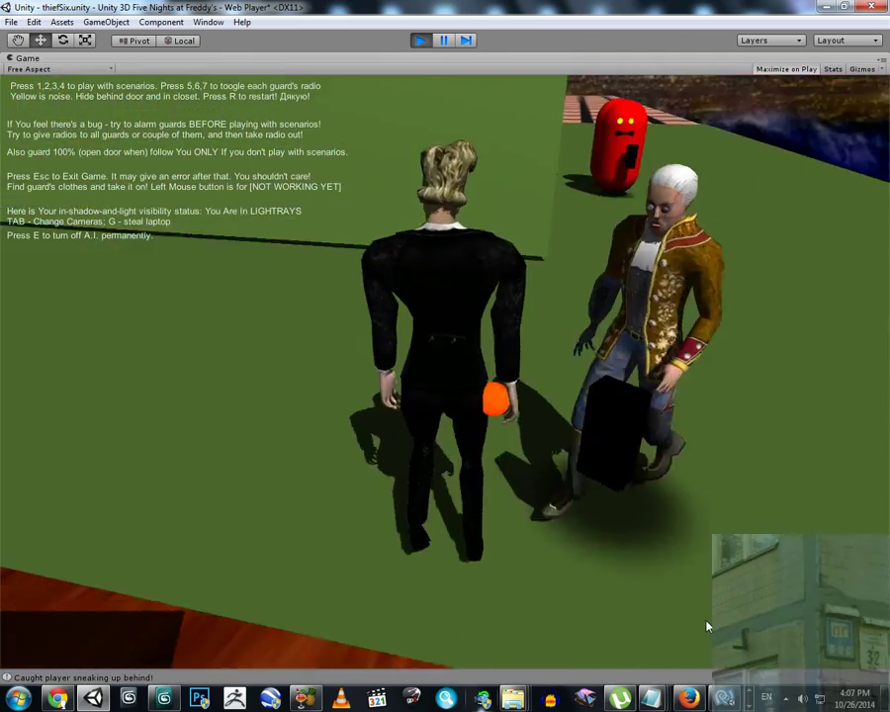
{"action": "key", "text": "s"}
{"action": "key", "text": "s"}
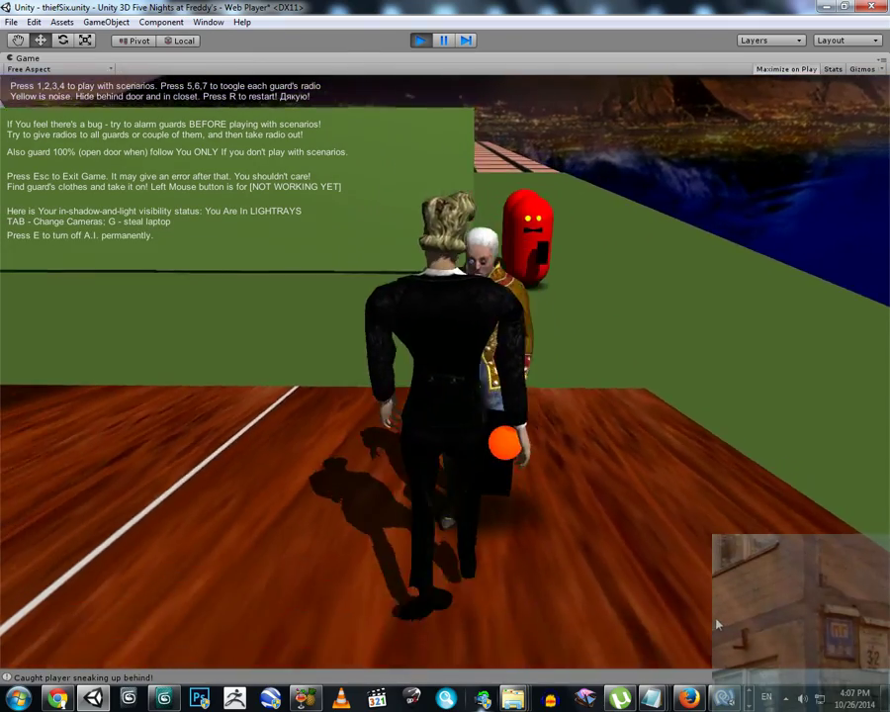
{"action": "key", "text": "s"}
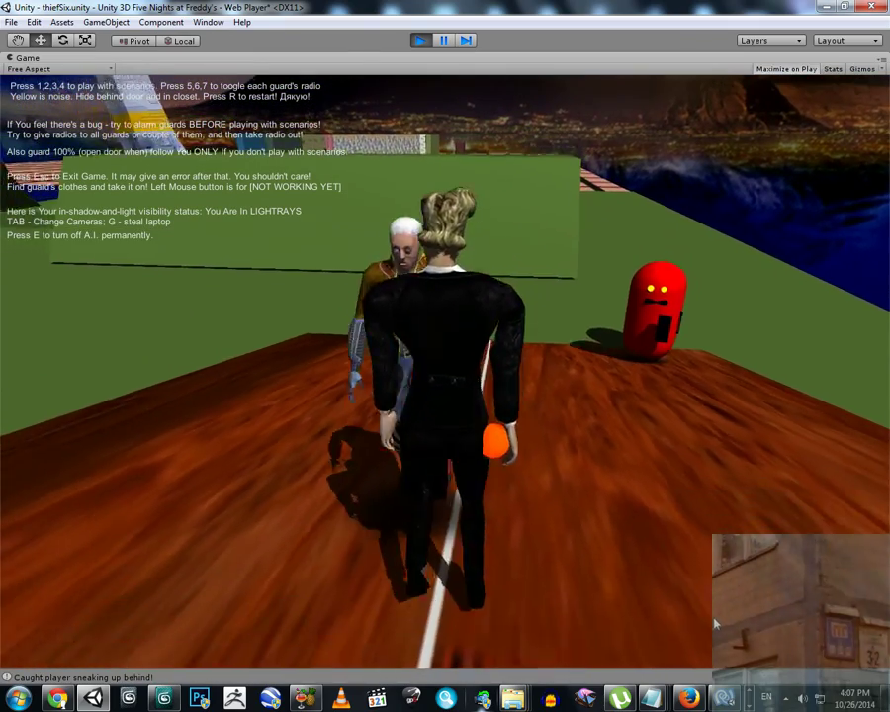
{"action": "key", "text": "s"}
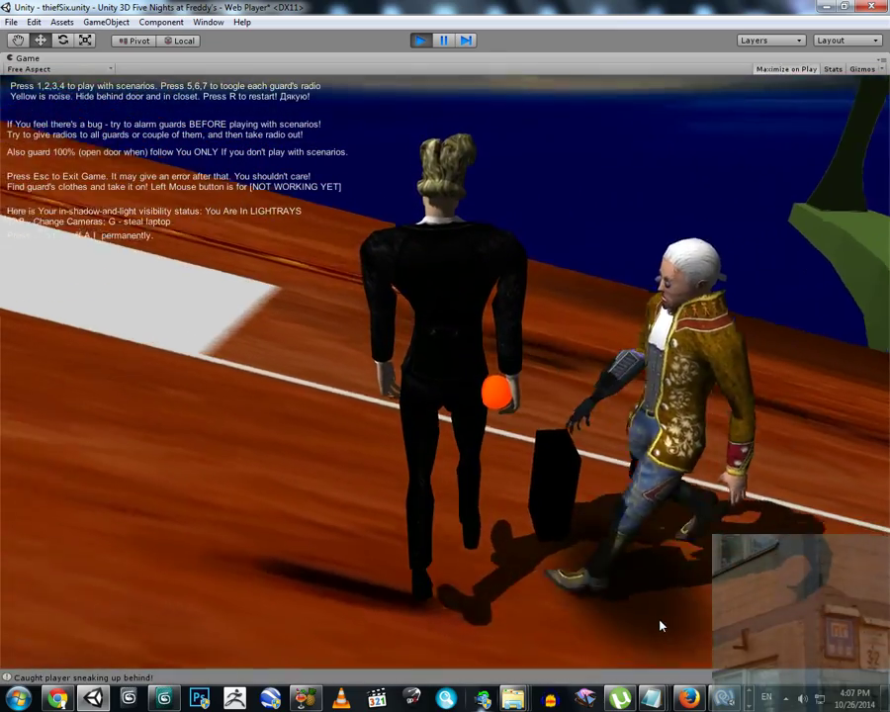
Run the hero from the wooden court through the red-carpeted corridor to the round chess table and steal the laptop.
{"action": "key", "text": "w"}
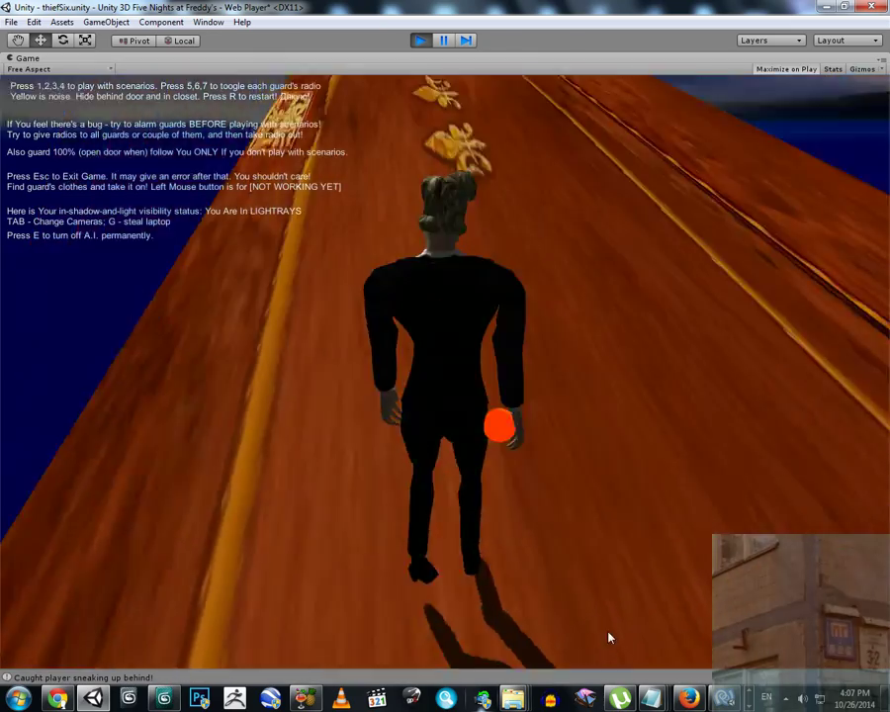
{"action": "key", "text": "w"}
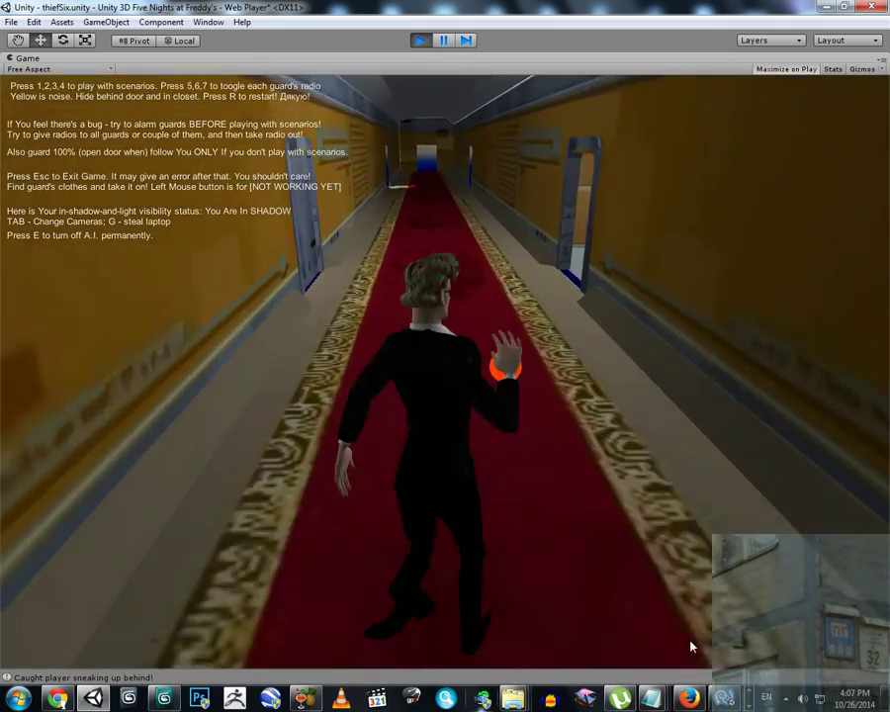
{"action": "key", "text": "w"}
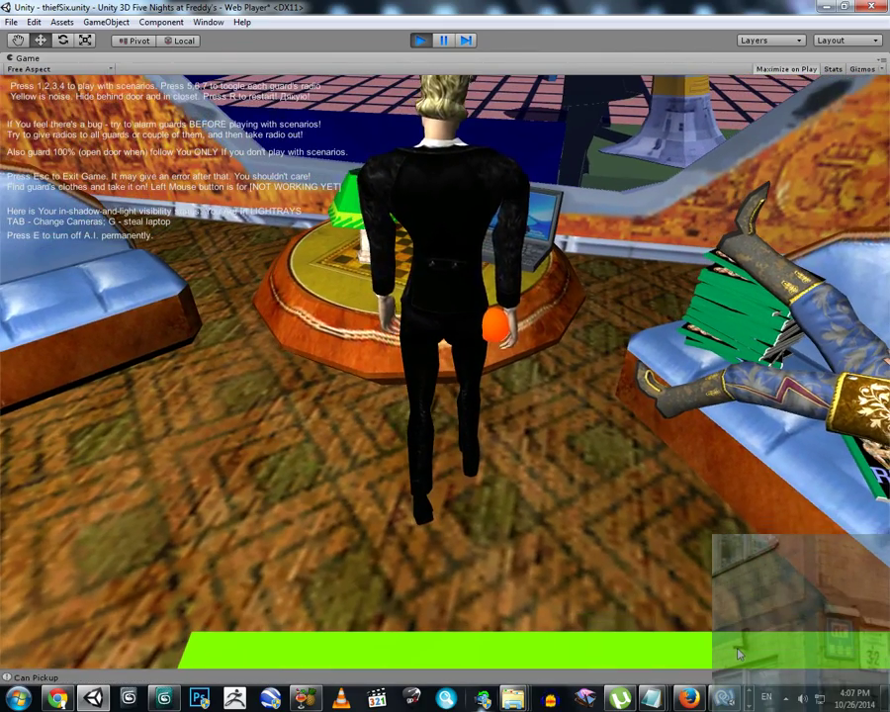
{"action": "key", "text": "g"}
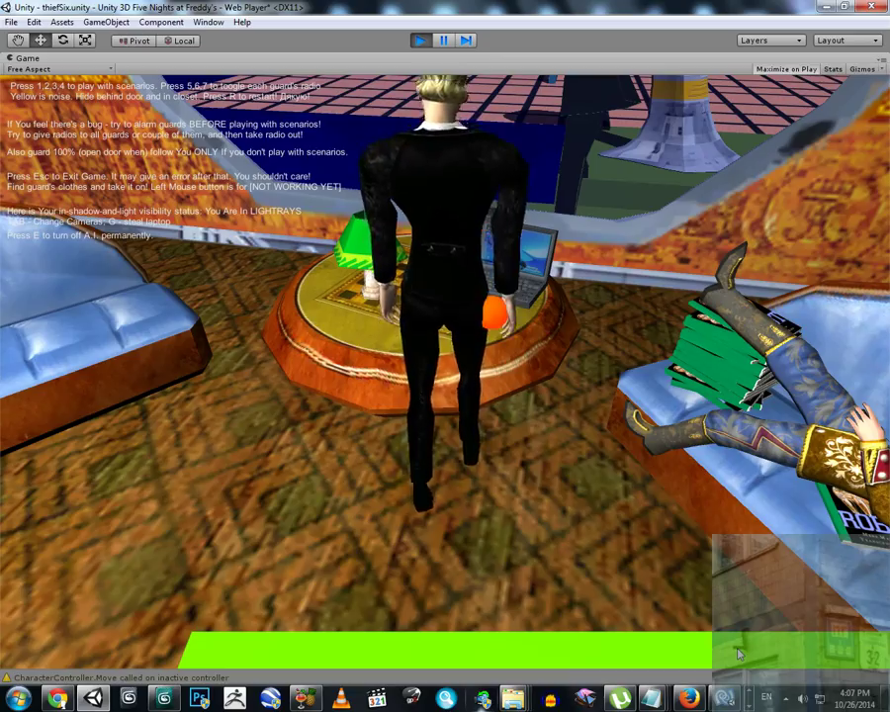
Carry the laptop to the room with the octagonal rug, face the enemy in its doorway, and retreat to the lounge.
{"action": "key", "text": "w"}
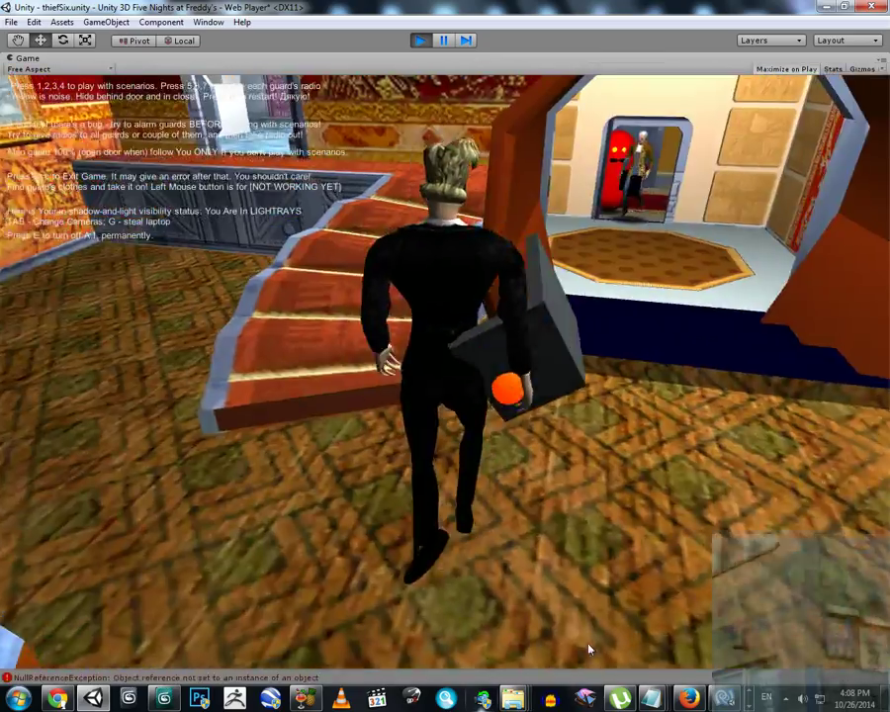
{"action": "key", "text": "w"}
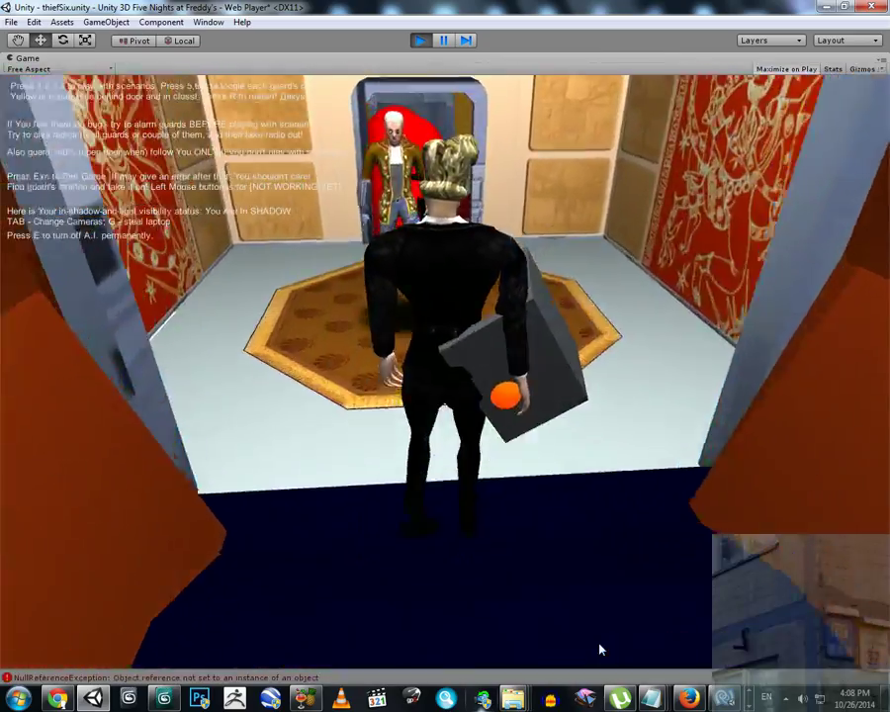
{"action": "key", "text": "w"}
{"action": "key", "text": "s"}
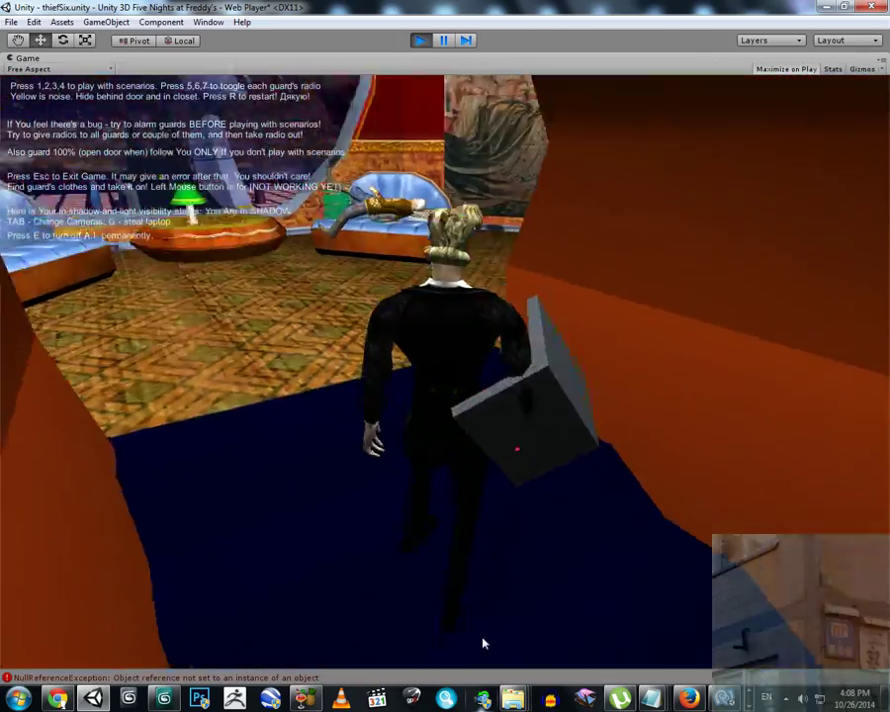
{"action": "key", "text": "w"}
{"action": "key", "text": "s"}
{"action": "key", "text": "w"}
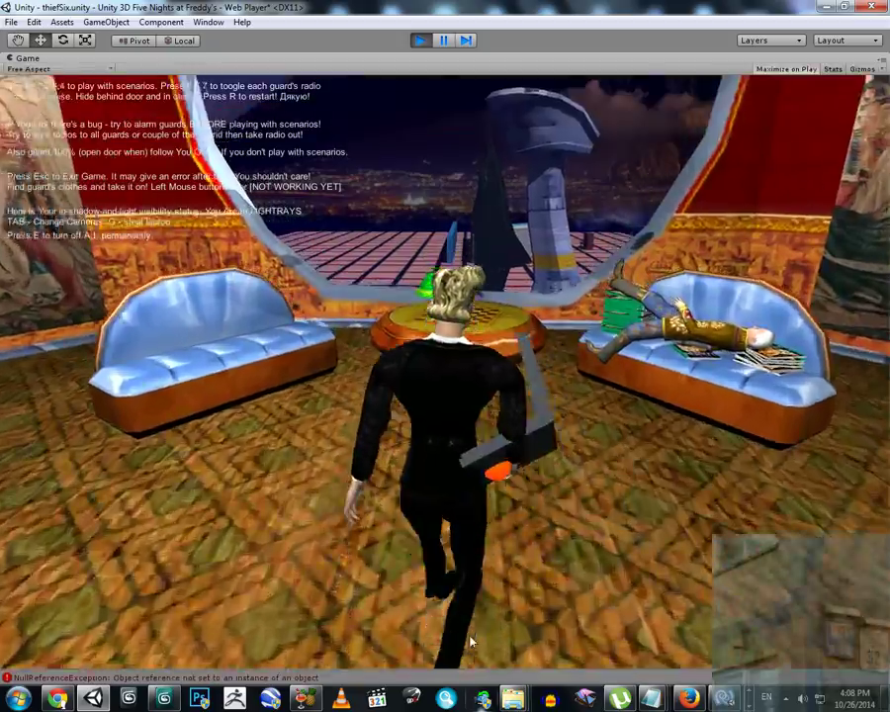
Take the hero up the lounge stairs and through the doorway into the blue-tiled bathroom.
{"action": "key", "text": "d"}
{"action": "key", "text": "w"}
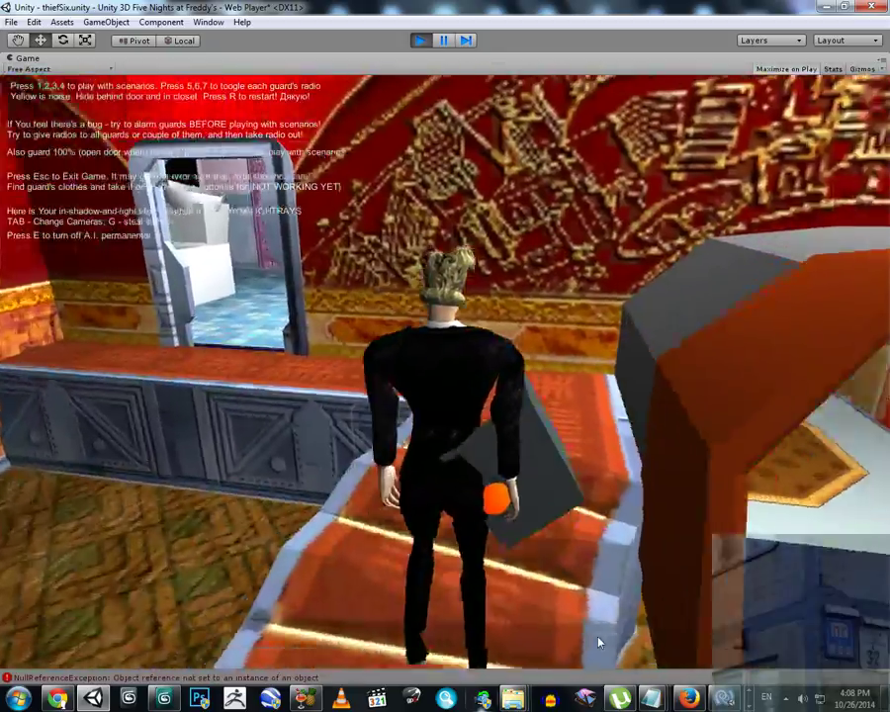
{"action": "key", "text": "a"}
{"action": "key", "text": "w"}
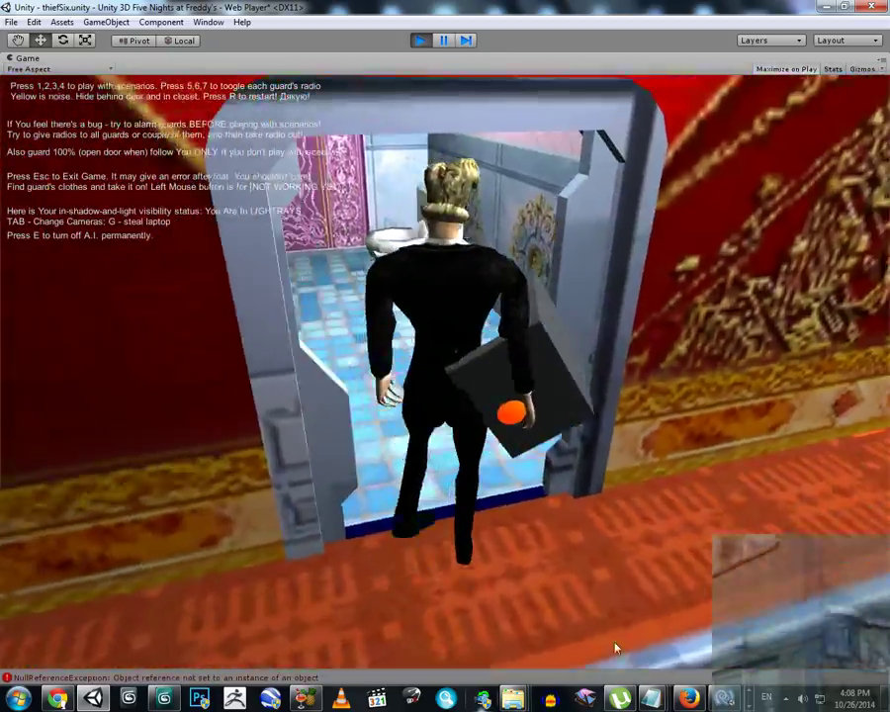
{"action": "key", "text": "a"}
{"action": "key", "text": "a"}
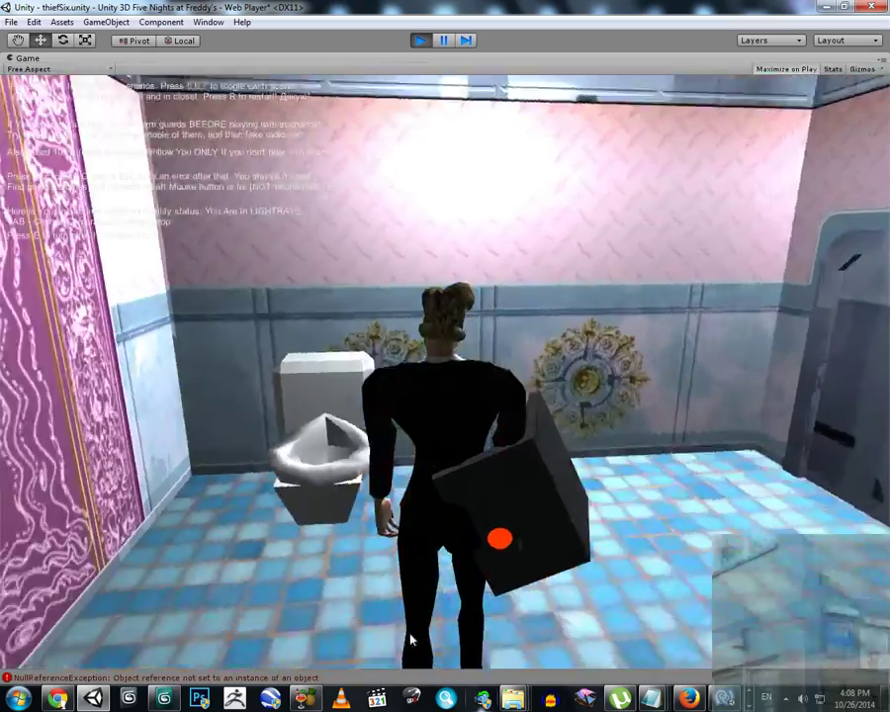
Walk the hero around the bathroom to its grey door and return to the lounge with the laptop.
{"action": "key", "text": "w"}
{"action": "key", "text": "d"}
{"action": "key", "text": "a"}
{"action": "key", "text": "w"}
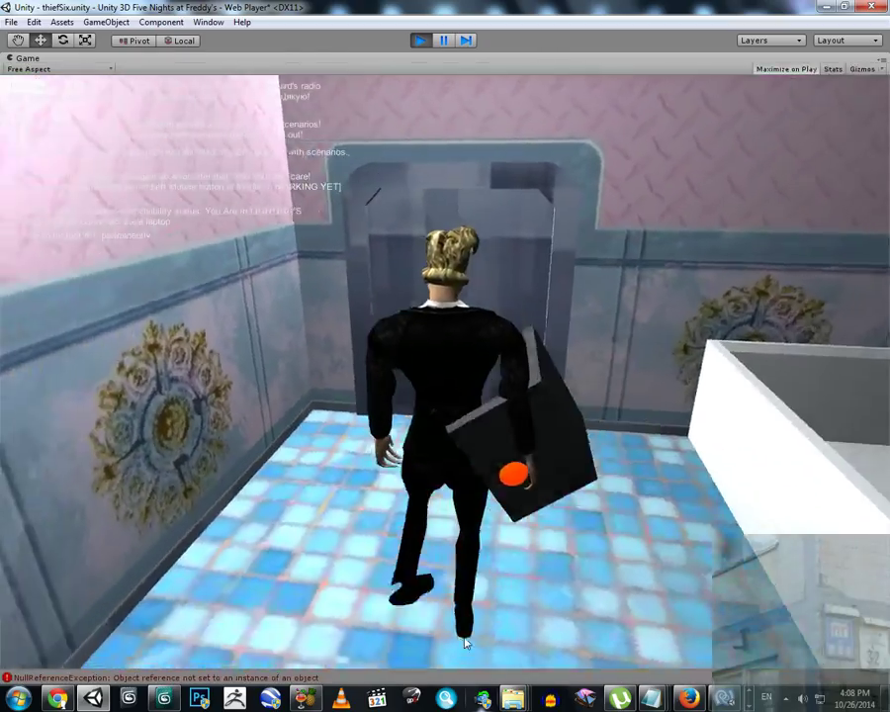
{"action": "key", "text": "w"}
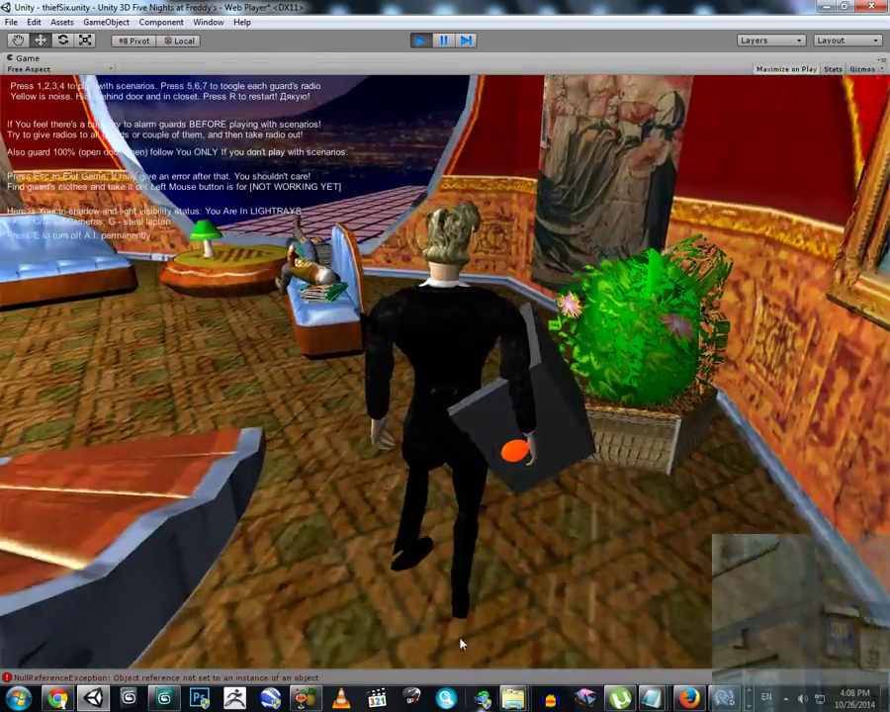
Turn the hero back up the lounge stairs and walk through the white-floored room with gold wall ornaments.
{"action": "key", "text": "a"}
{"action": "key", "text": "a"}
{"action": "key", "text": "w"}
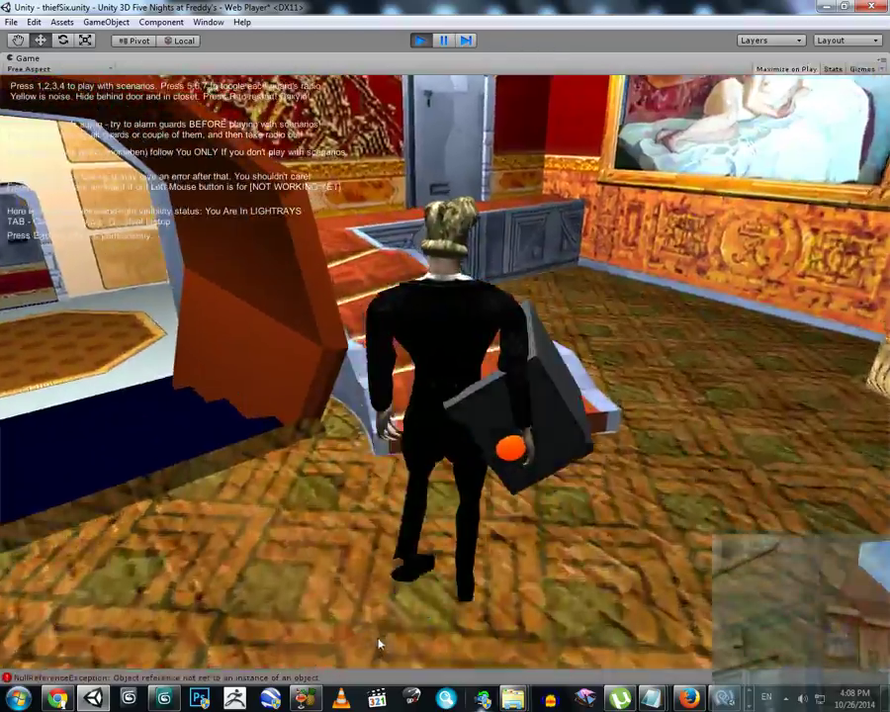
{"action": "key", "text": "w"}
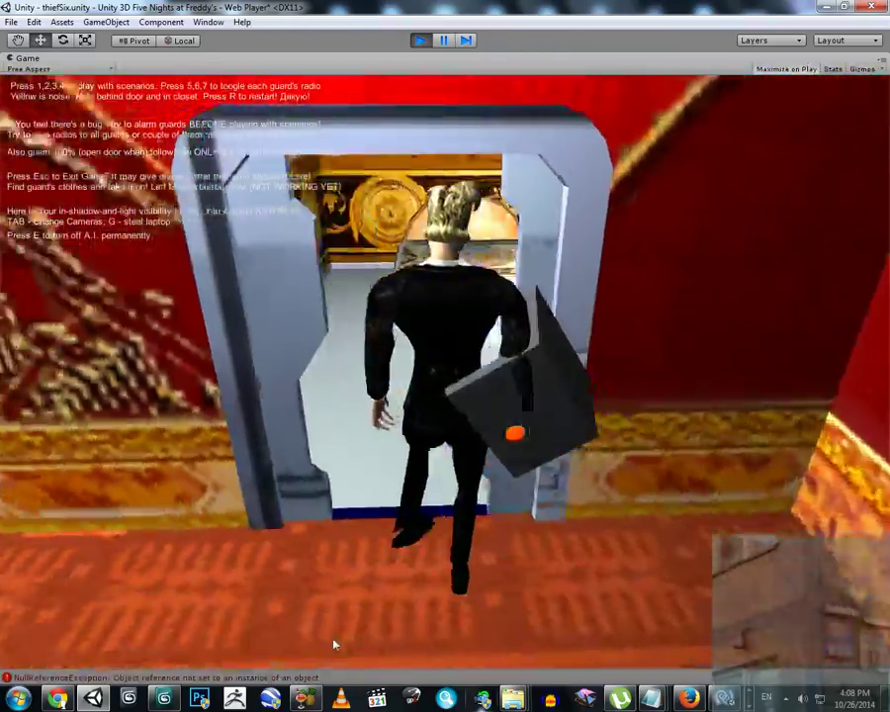
{"action": "key", "text": "w"}
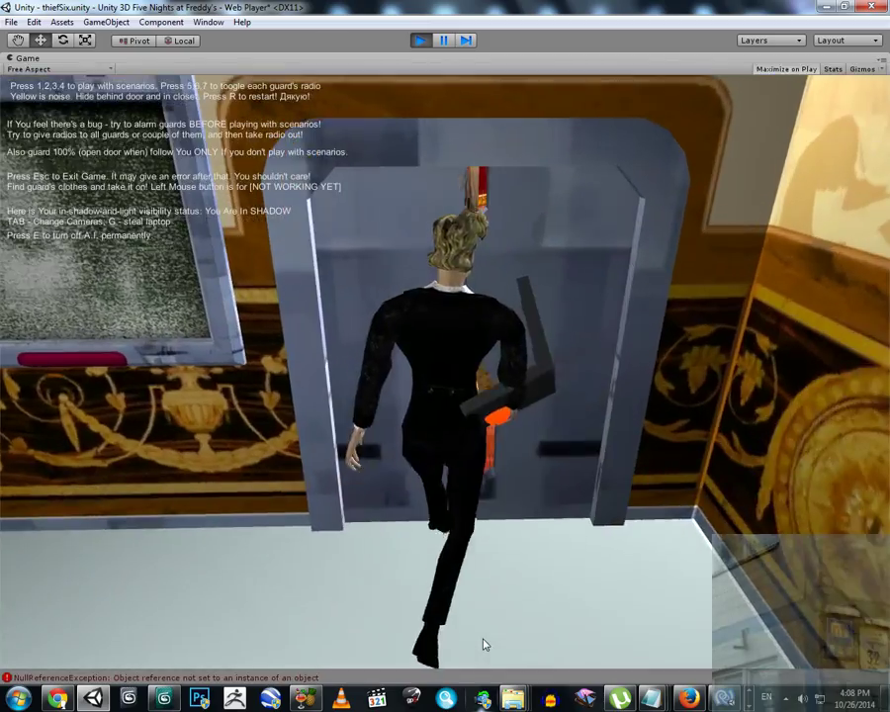
Examine the hero holding the laptop from the front, then from the overhead and rear cameras in the lounge.
{"action": "key", "text": "a"}
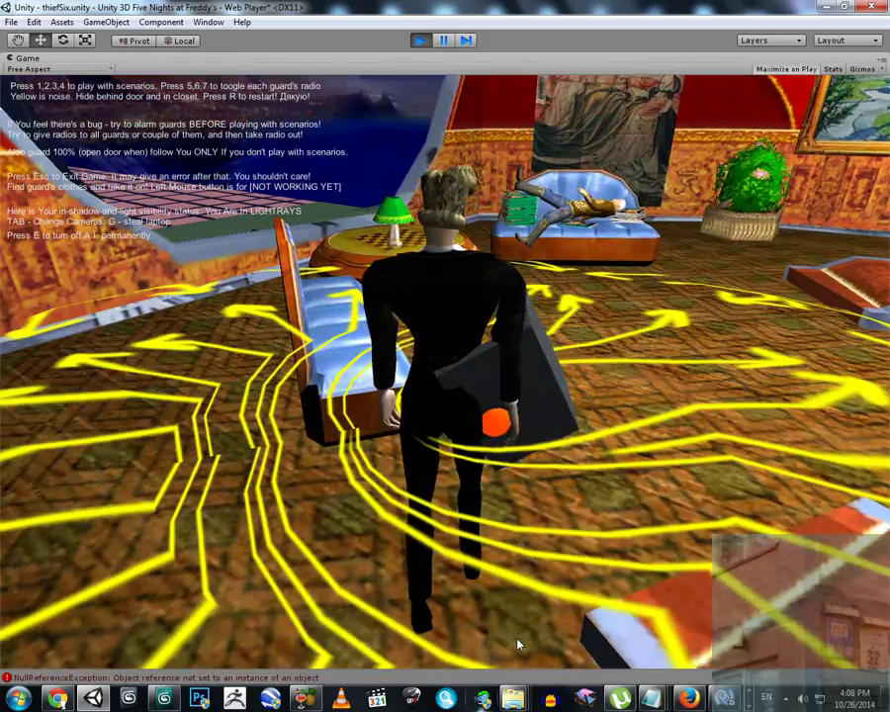
{"action": "key", "text": "s"}
{"action": "key", "text": "s"}
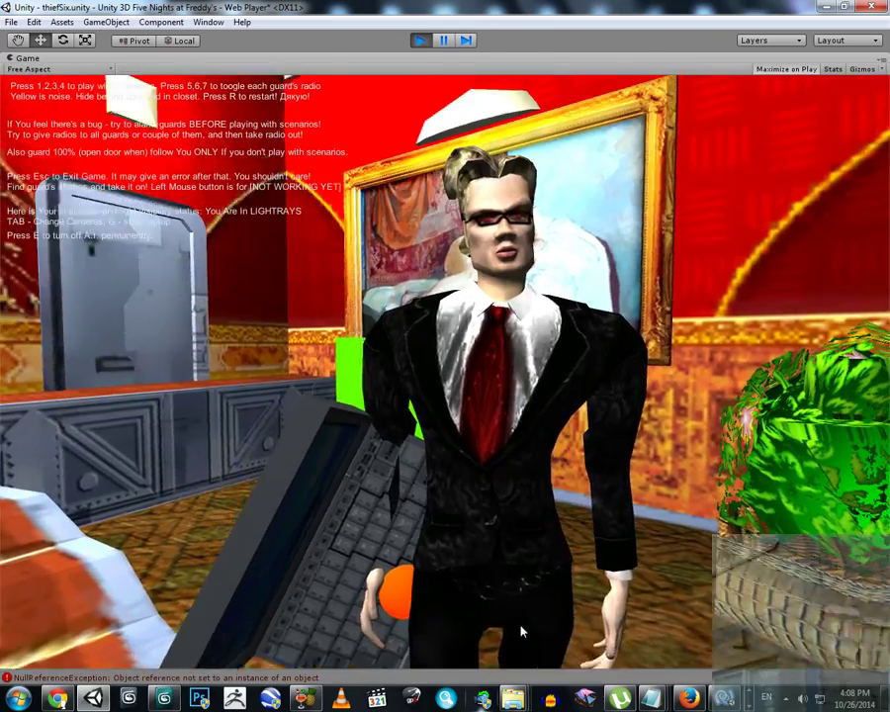
{"action": "key", "text": "s"}
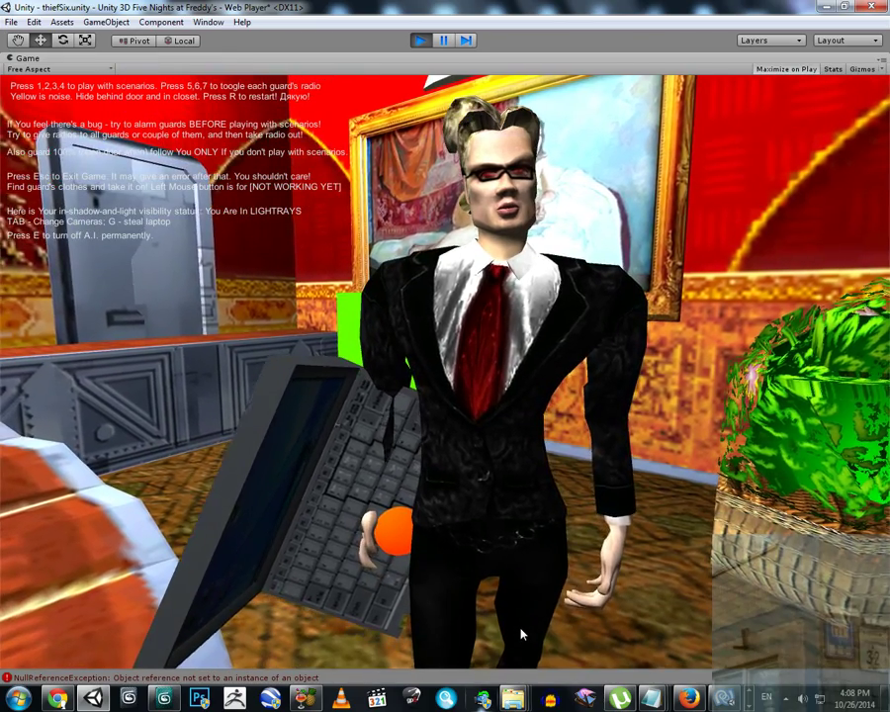
{"action": "key", "text": "s"}
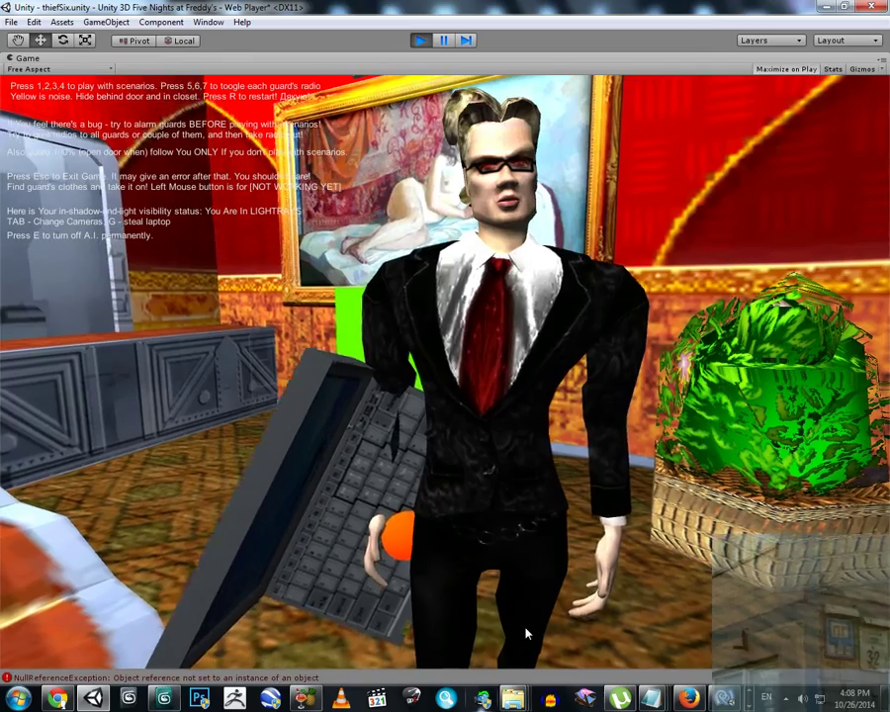
{"action": "key", "text": "Tab"}
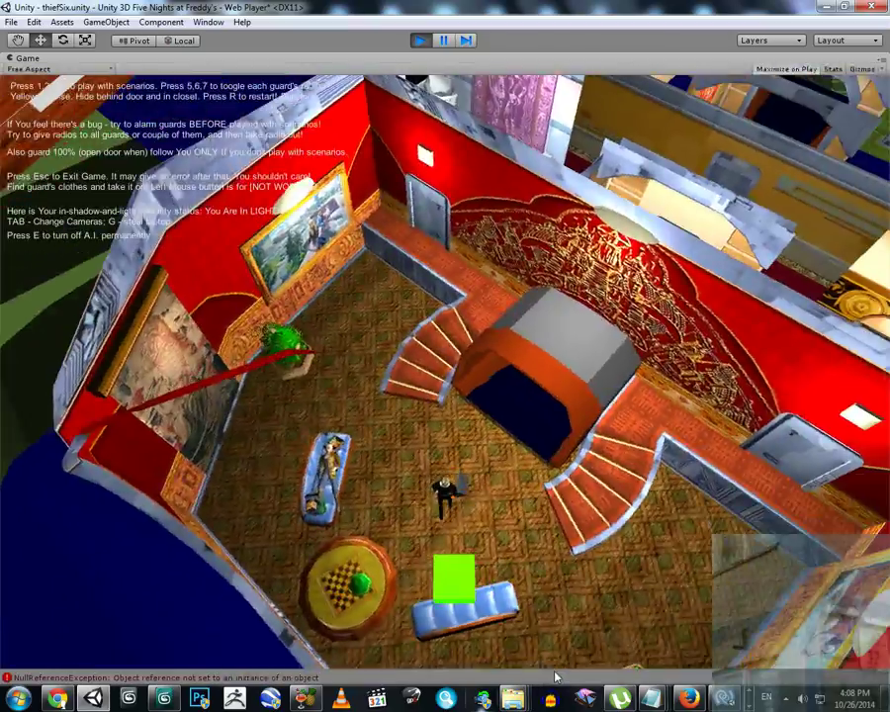
{"action": "key", "text": "Tab"}
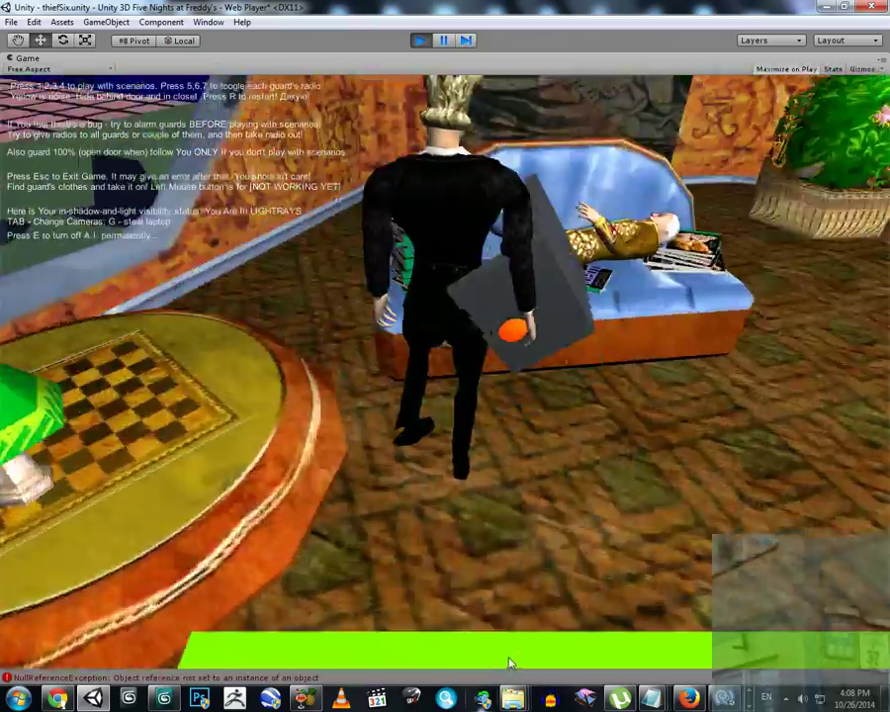
Run the hero with the laptop through the rug room and dark corridor onto the wooden court.
{"action": "key", "text": "w"}
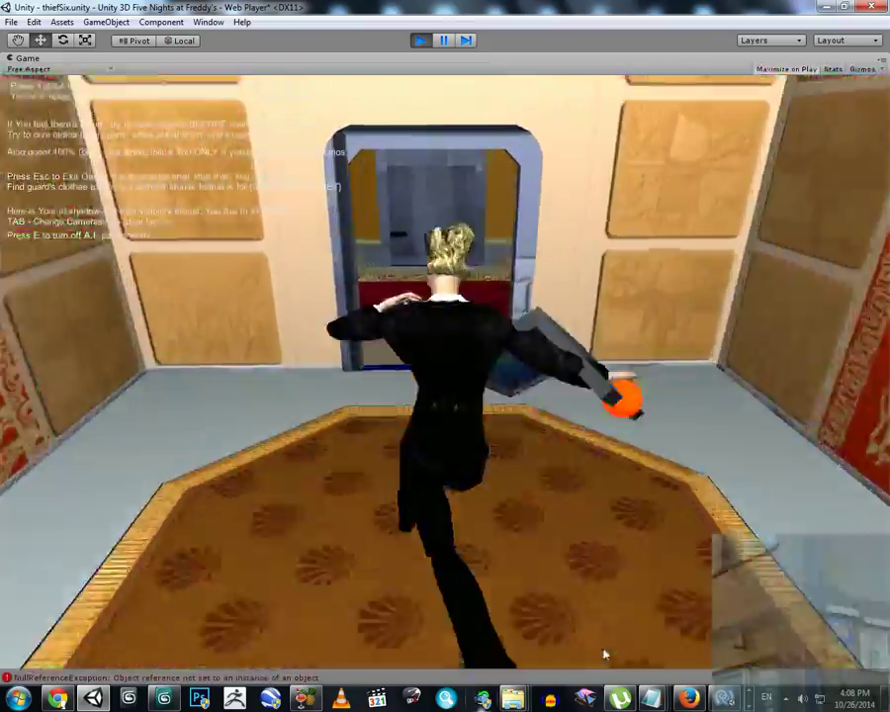
{"action": "key", "text": "w"}
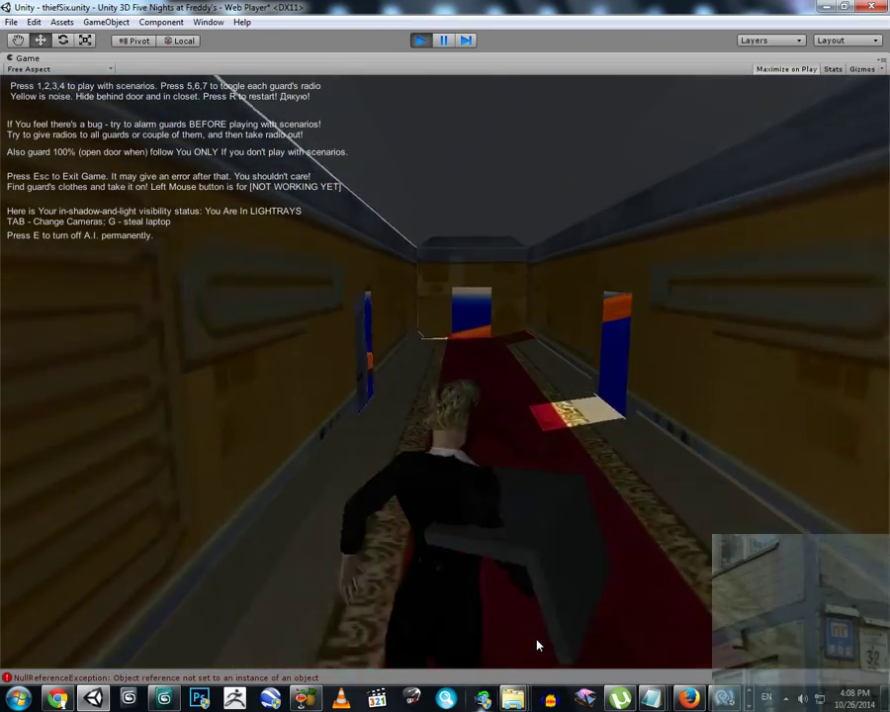
{"action": "key", "text": "w"}
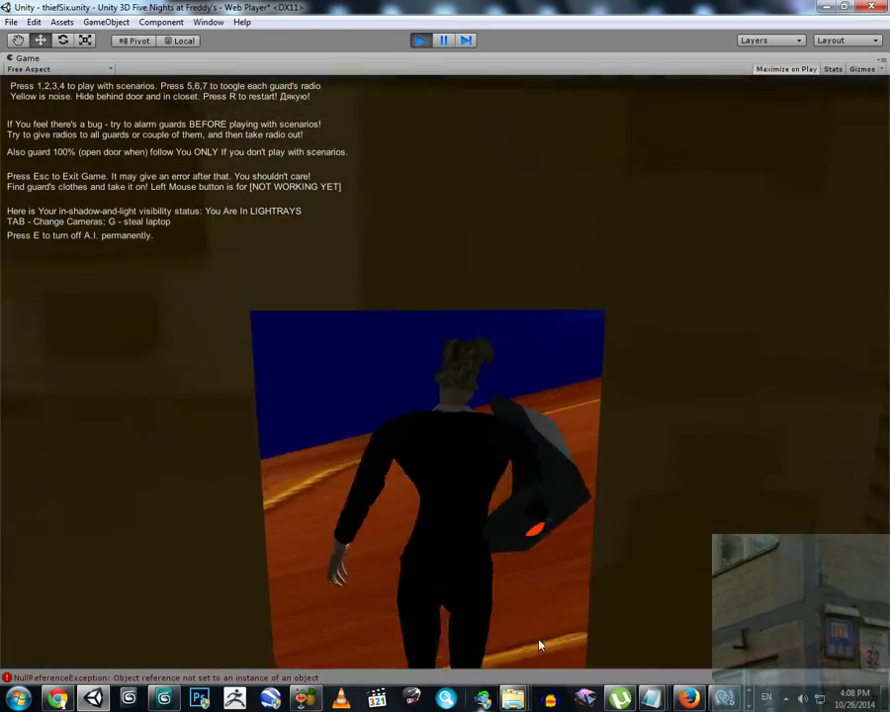
{"action": "key", "text": "w"}
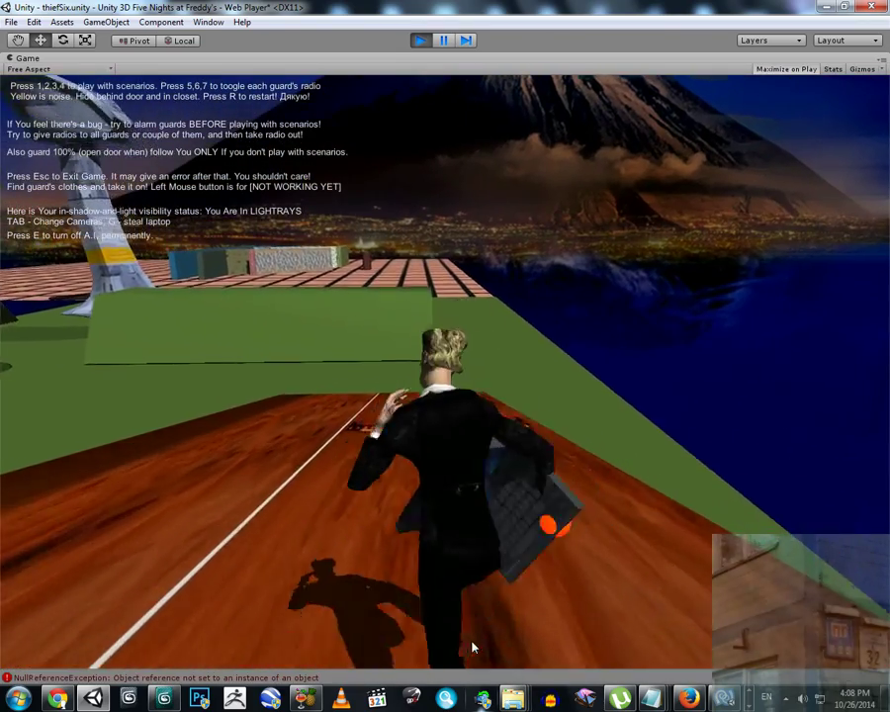
{"action": "key", "text": "w"}
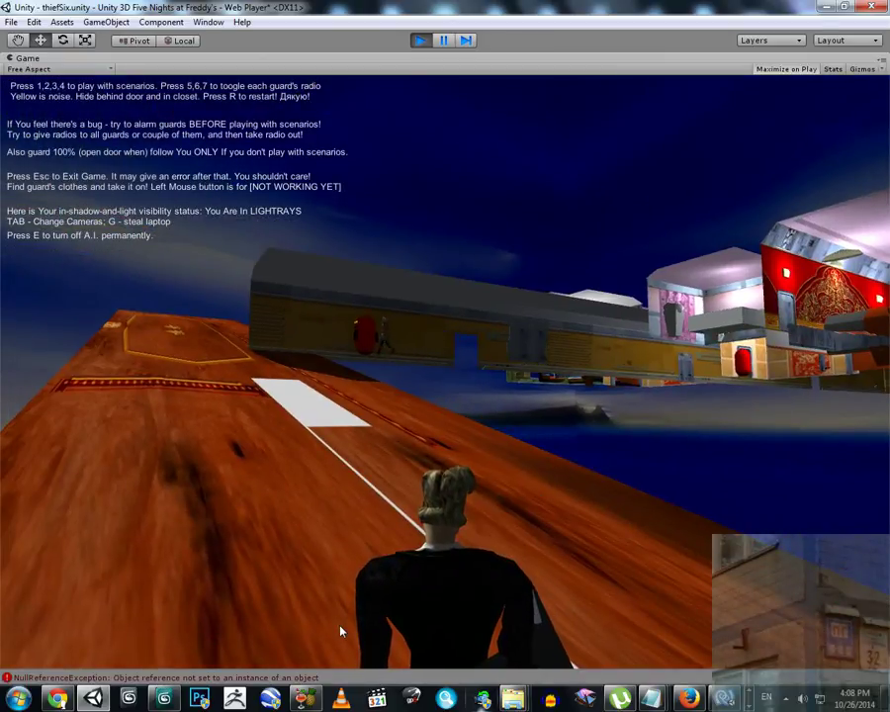
Run the hero off the wooden court and across the grass toward the tiled floor.
{"action": "key", "text": "d"}
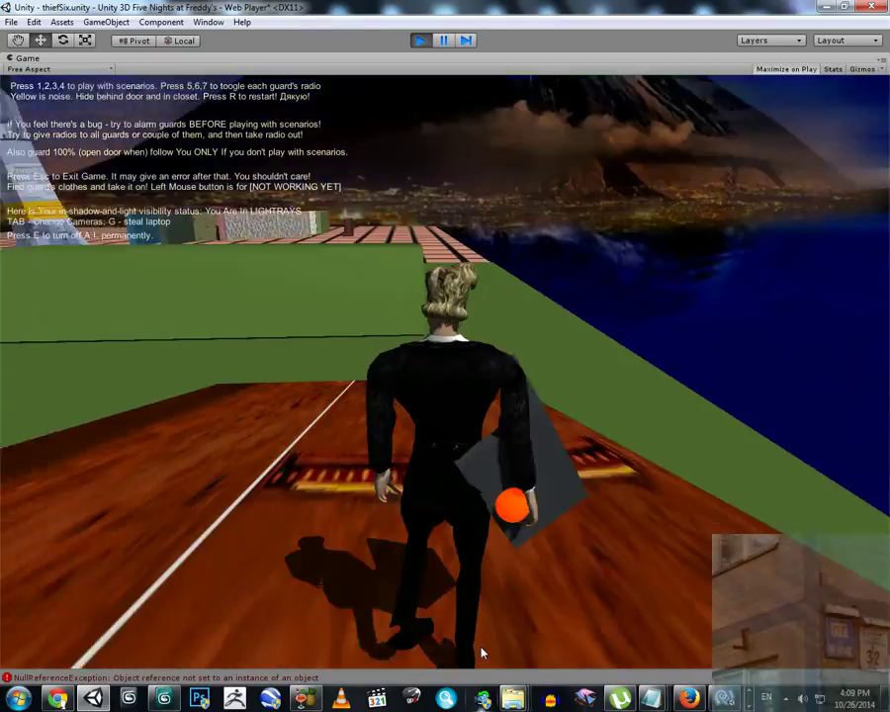
{"action": "key", "text": "w"}
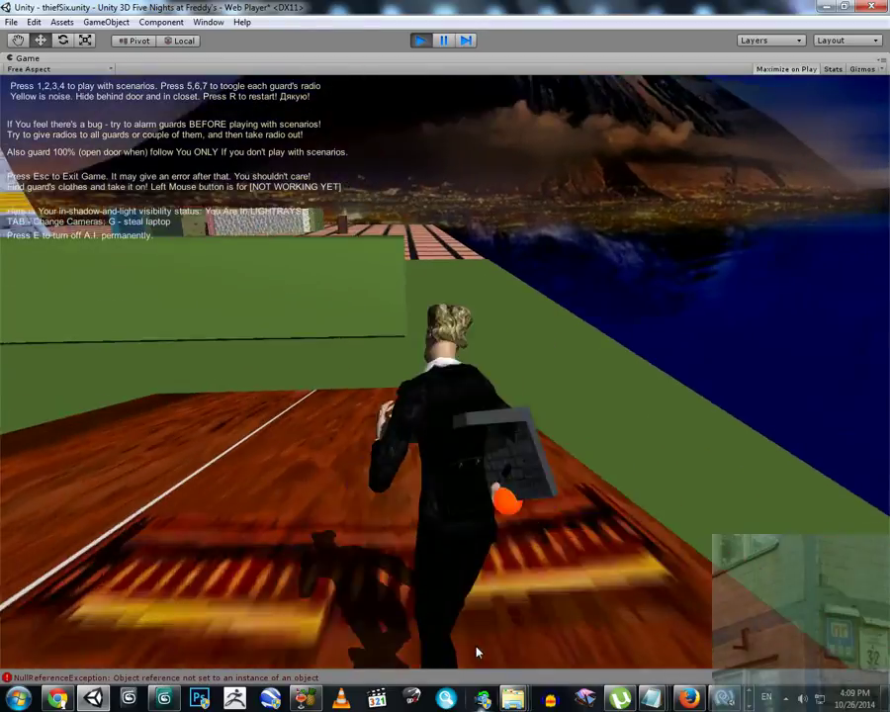
{"action": "key", "text": "w"}
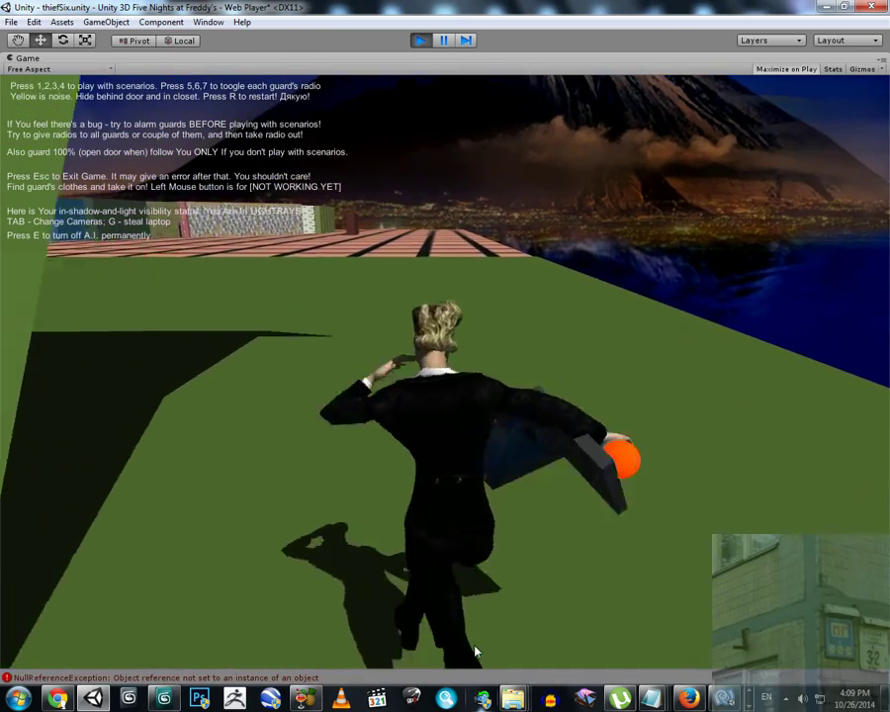
{"action": "key", "text": "w"}
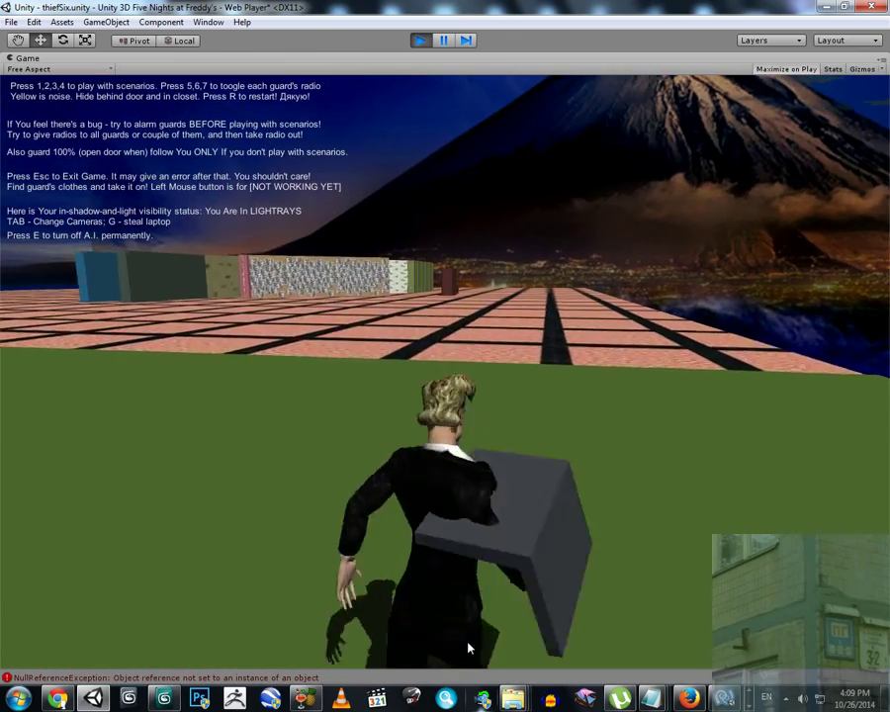
Walk the hero onto the tiled floor while cycling through the front, distant and overhead cameras.
{"action": "key", "text": "Tab"}
{"action": "key", "text": "Tab"}
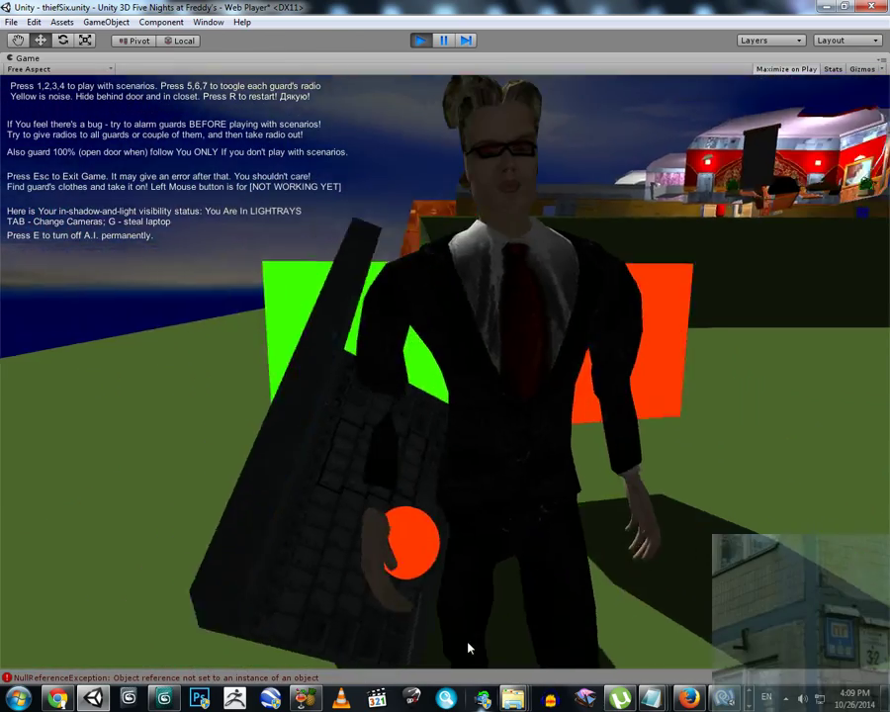
{"action": "key", "text": "w"}
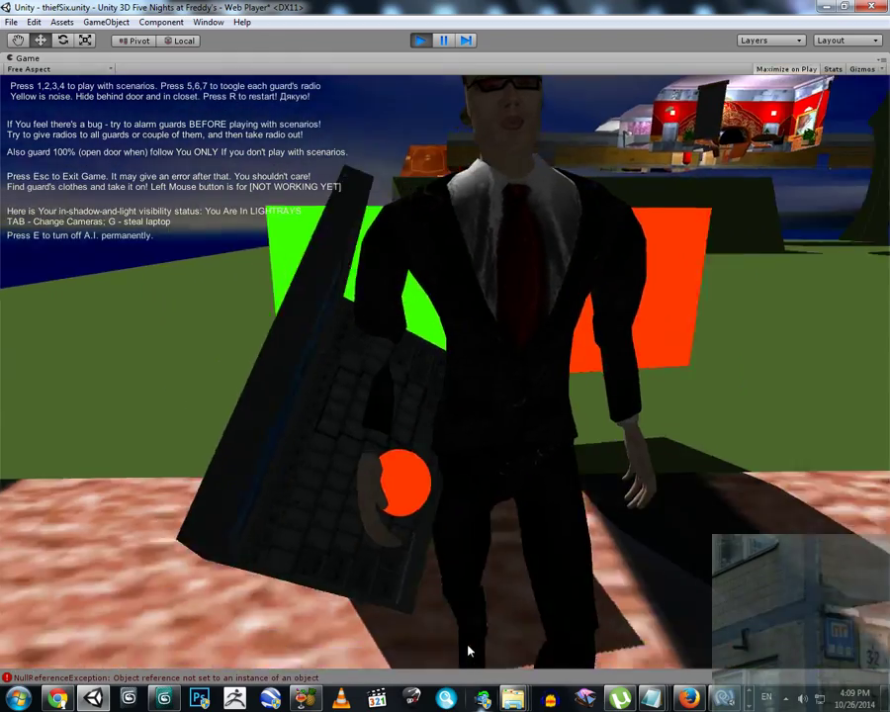
{"action": "key", "text": "Tab"}
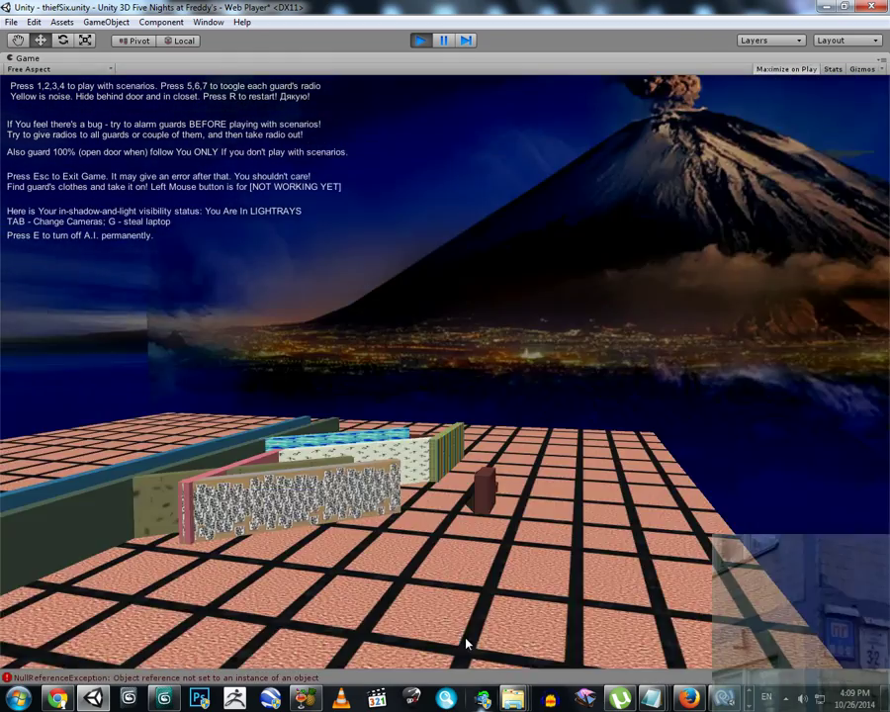
{"action": "key", "text": "Tab"}
{"action": "key", "text": "Tab"}
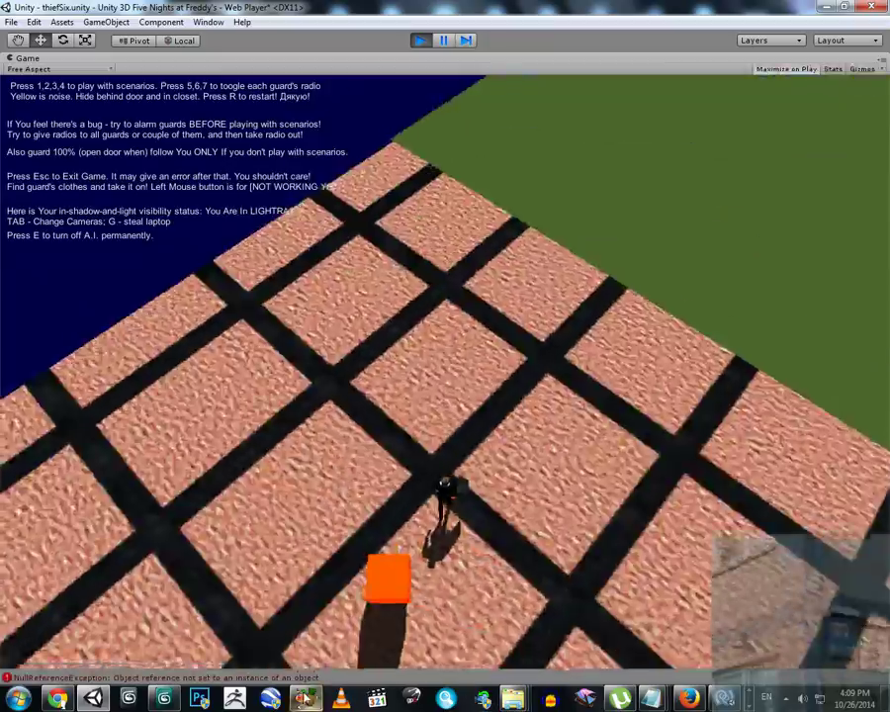
Run the hero across the tiled floor, past the brown closet and around the rainbow-striped wall.
{"action": "key", "text": "w"}
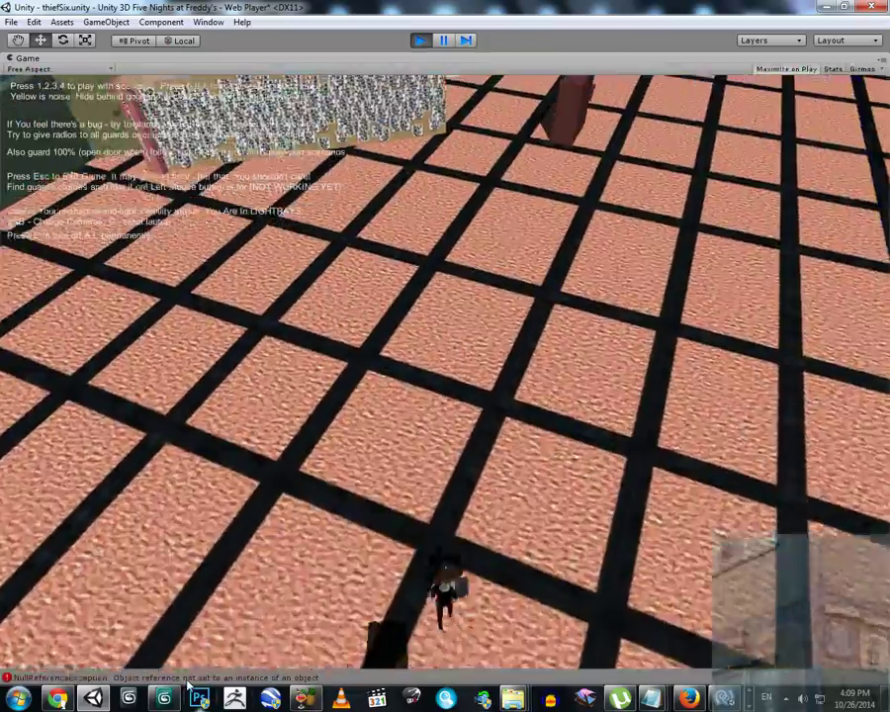
{"action": "key", "text": "w"}
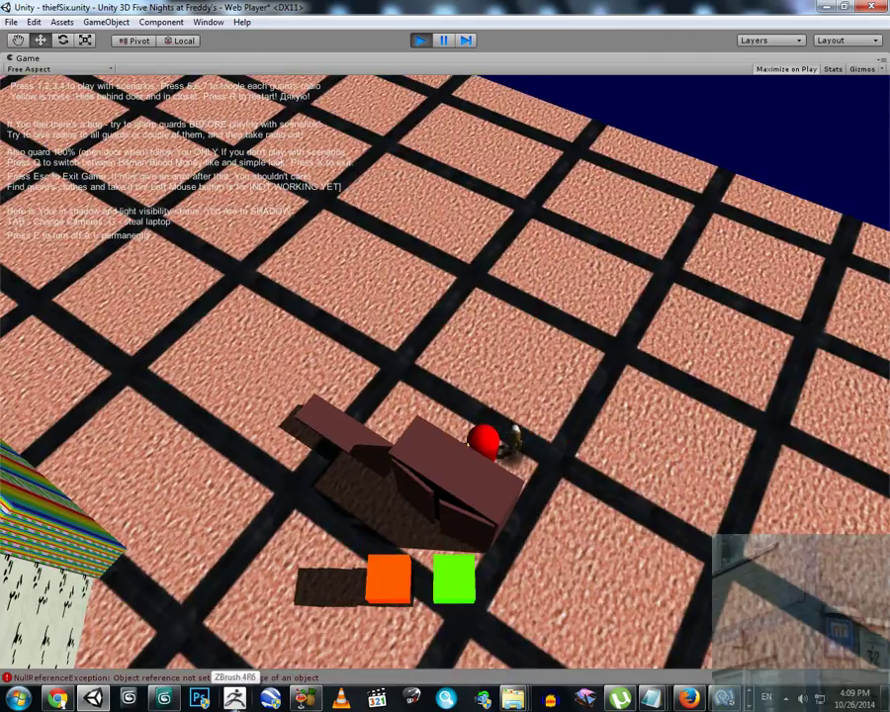
{"action": "key", "text": "w"}
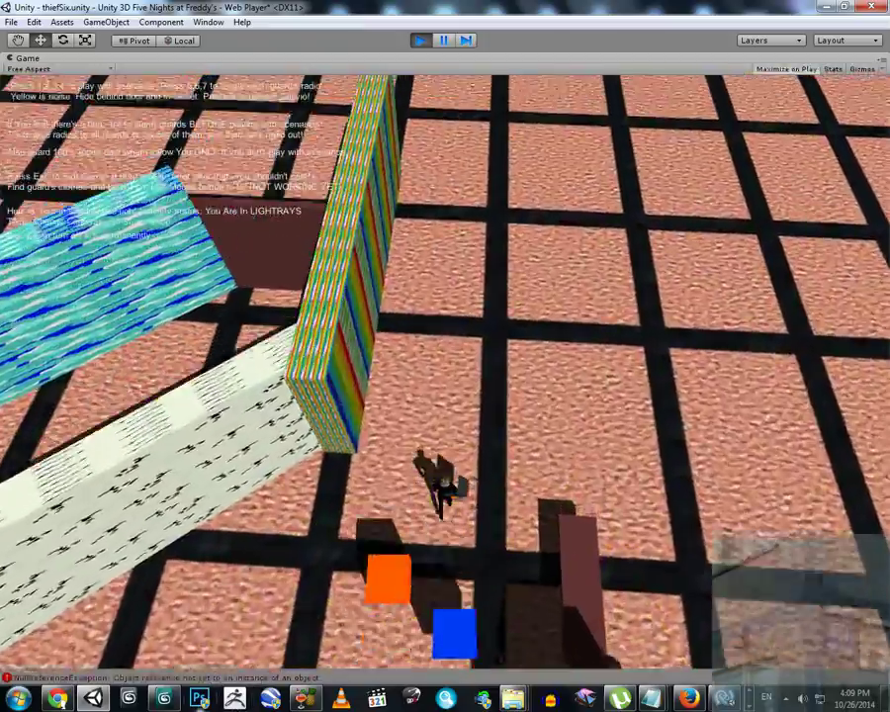
{"action": "key", "text": "w"}
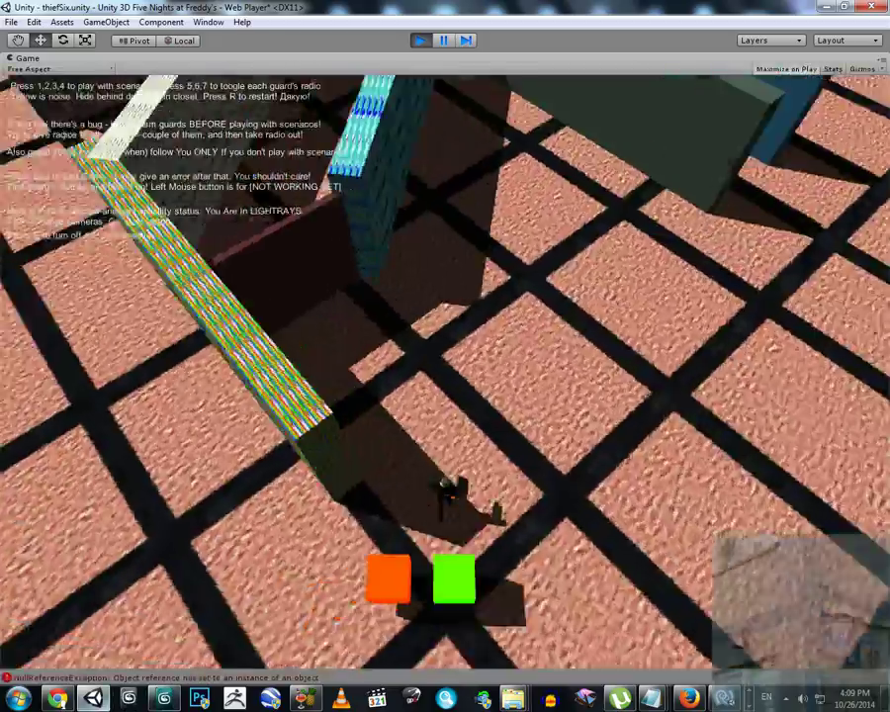
{"action": "key", "text": "w"}
Switch to the close rear camera and walk the hero past the brown wall onto the open tiled floor.
{"action": "key", "text": "Tab"}
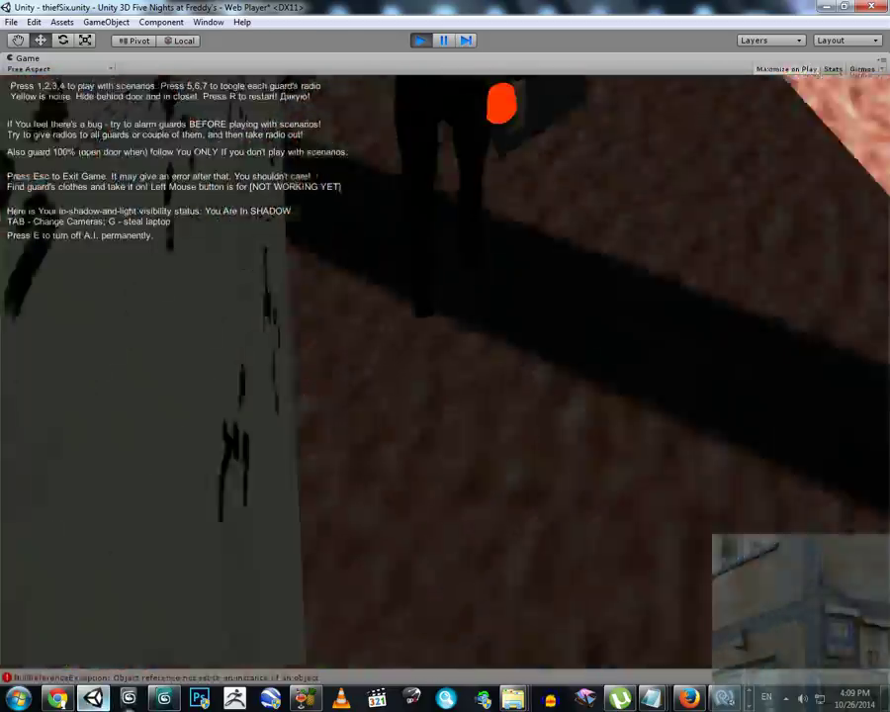
{"action": "key", "text": "w"}
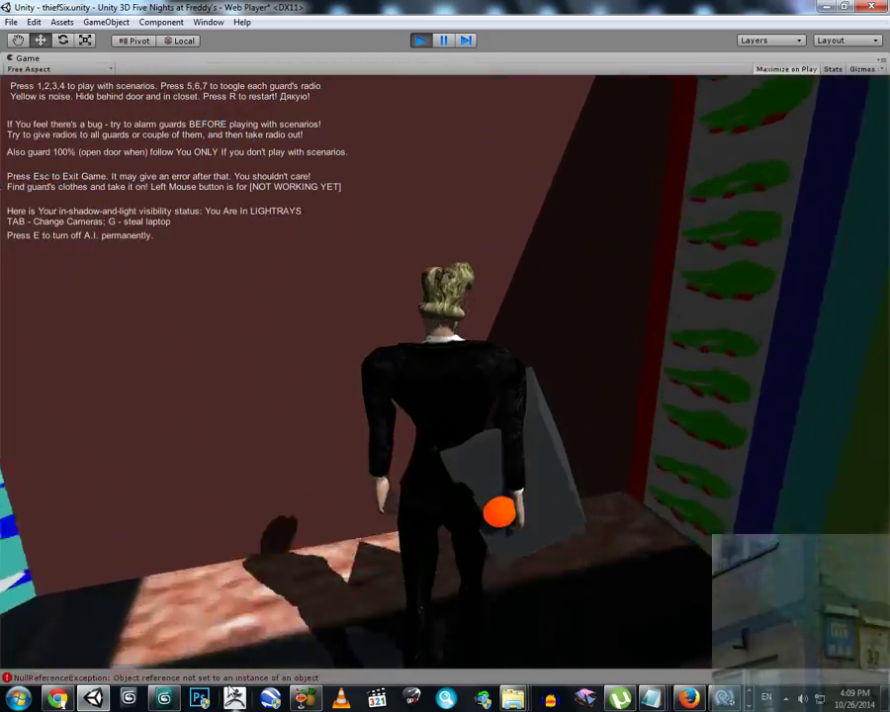
{"action": "key", "text": "w"}
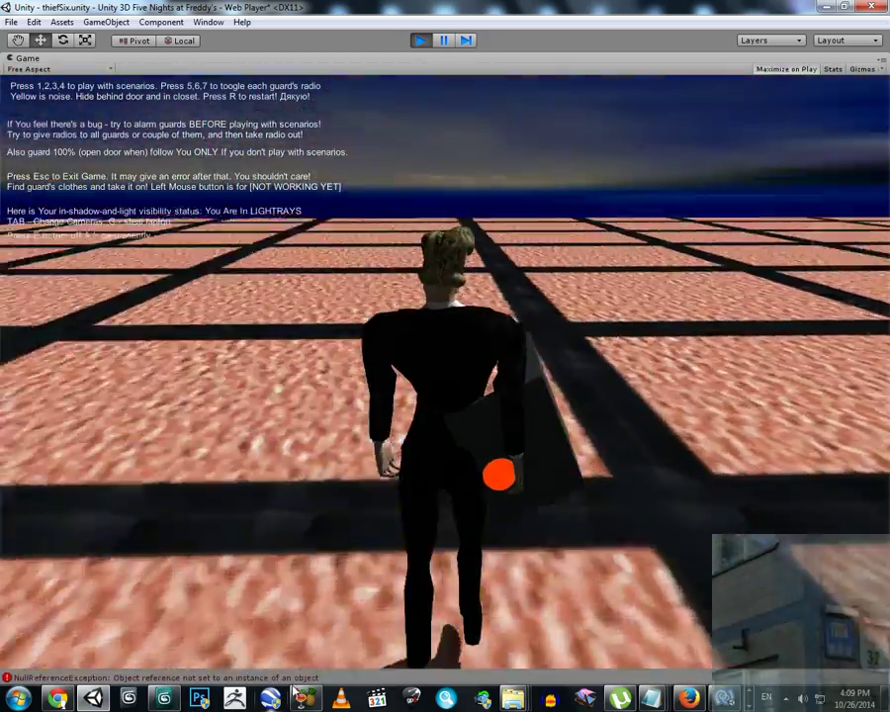